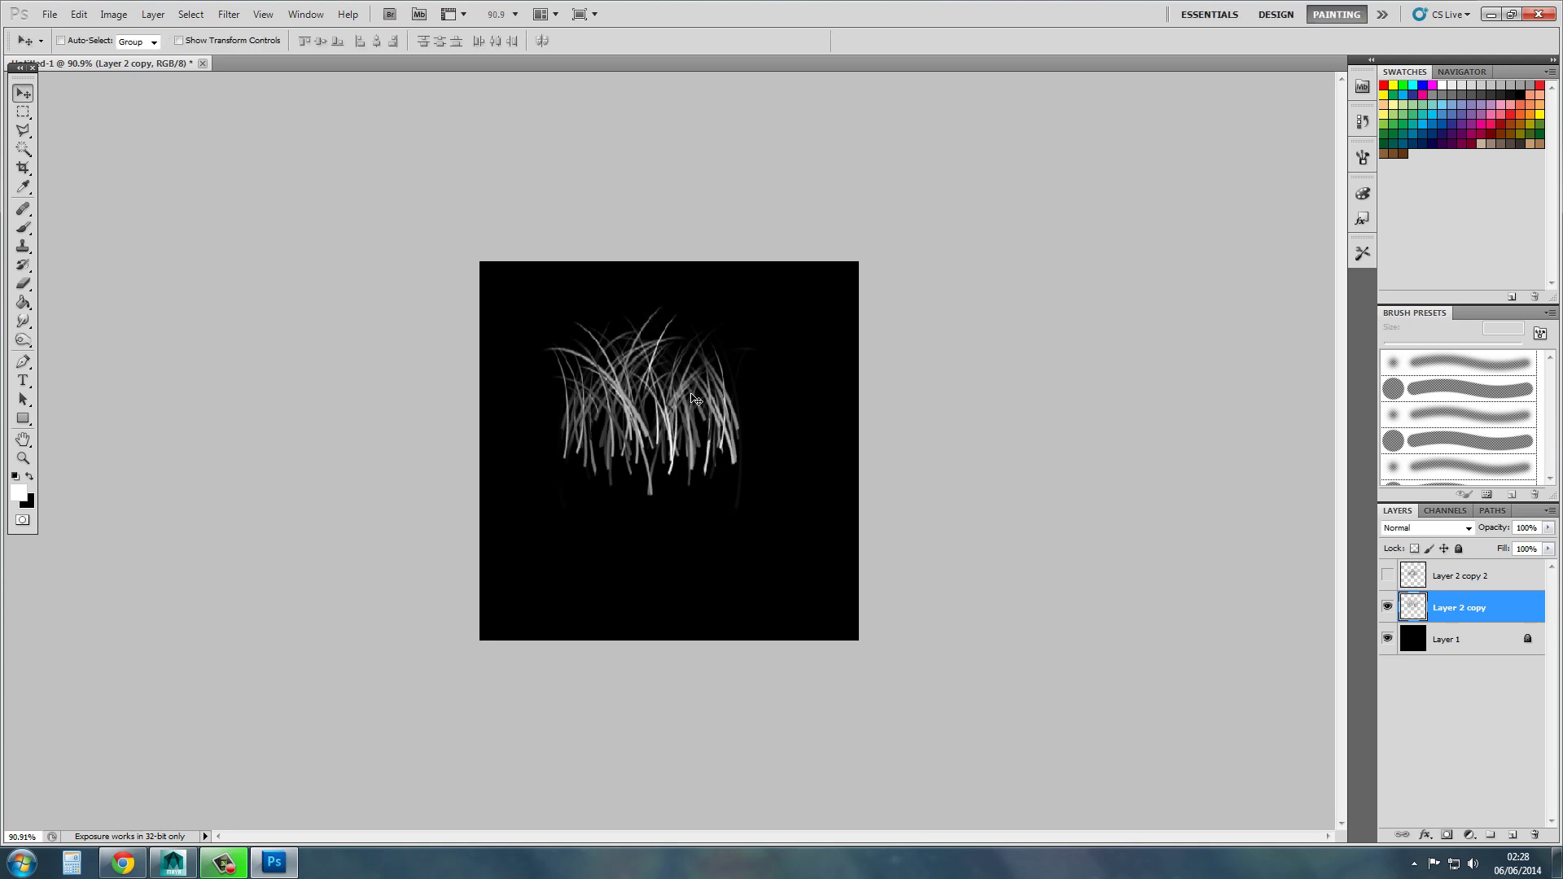
# - Centre the grass horizontally and vertically on the canvas and show Layer 2 copy 2
pyautogui.click(376, 41)
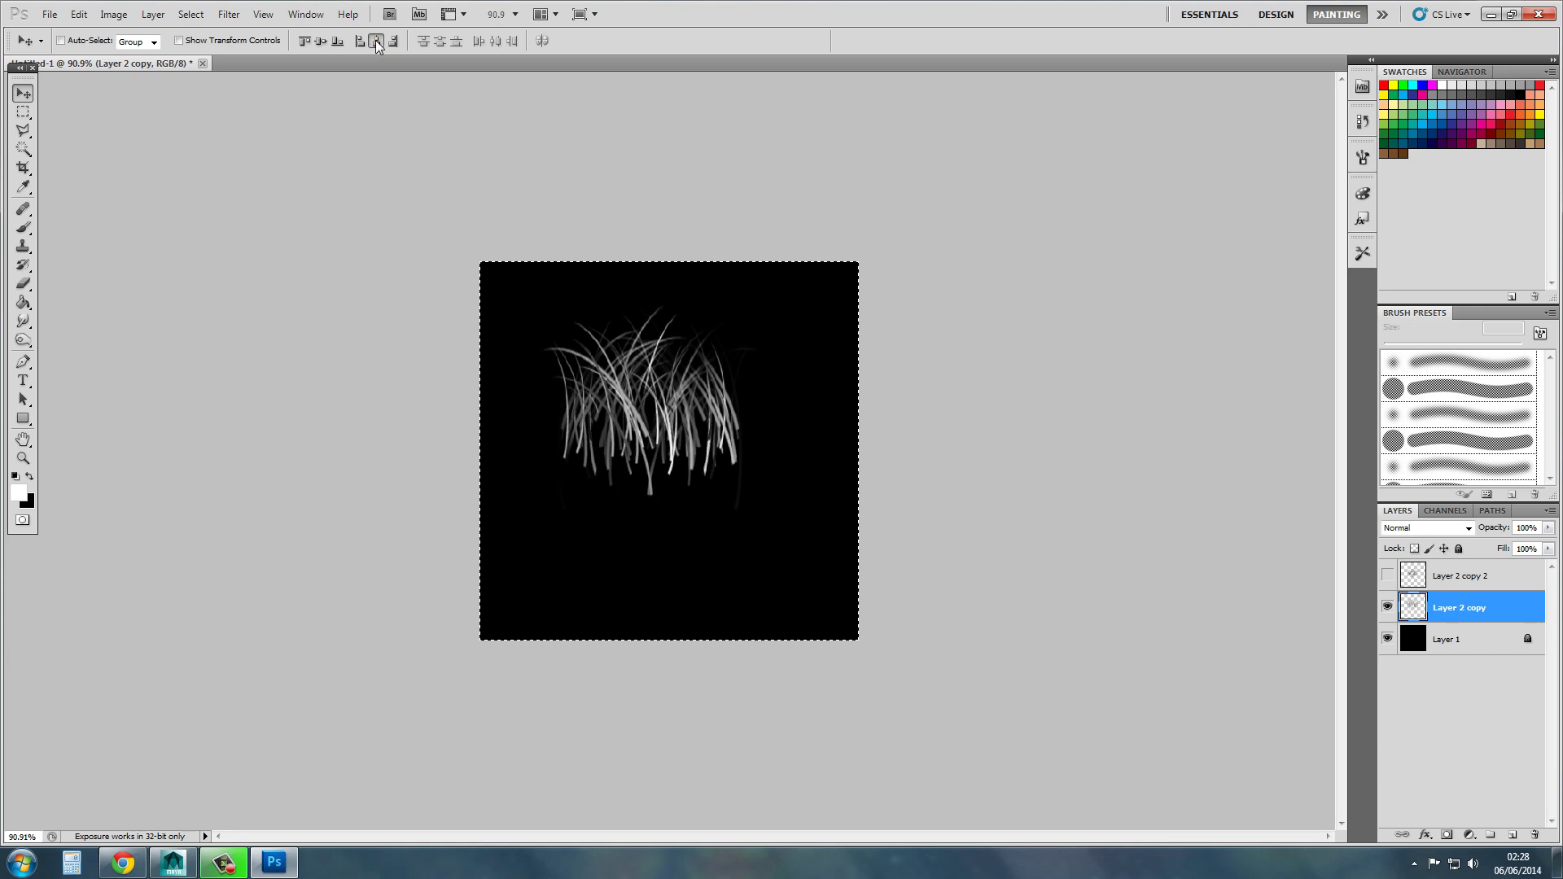
pyautogui.click(1386, 574)
pyautogui.click(1460, 575)
pyautogui.click(326, 43)
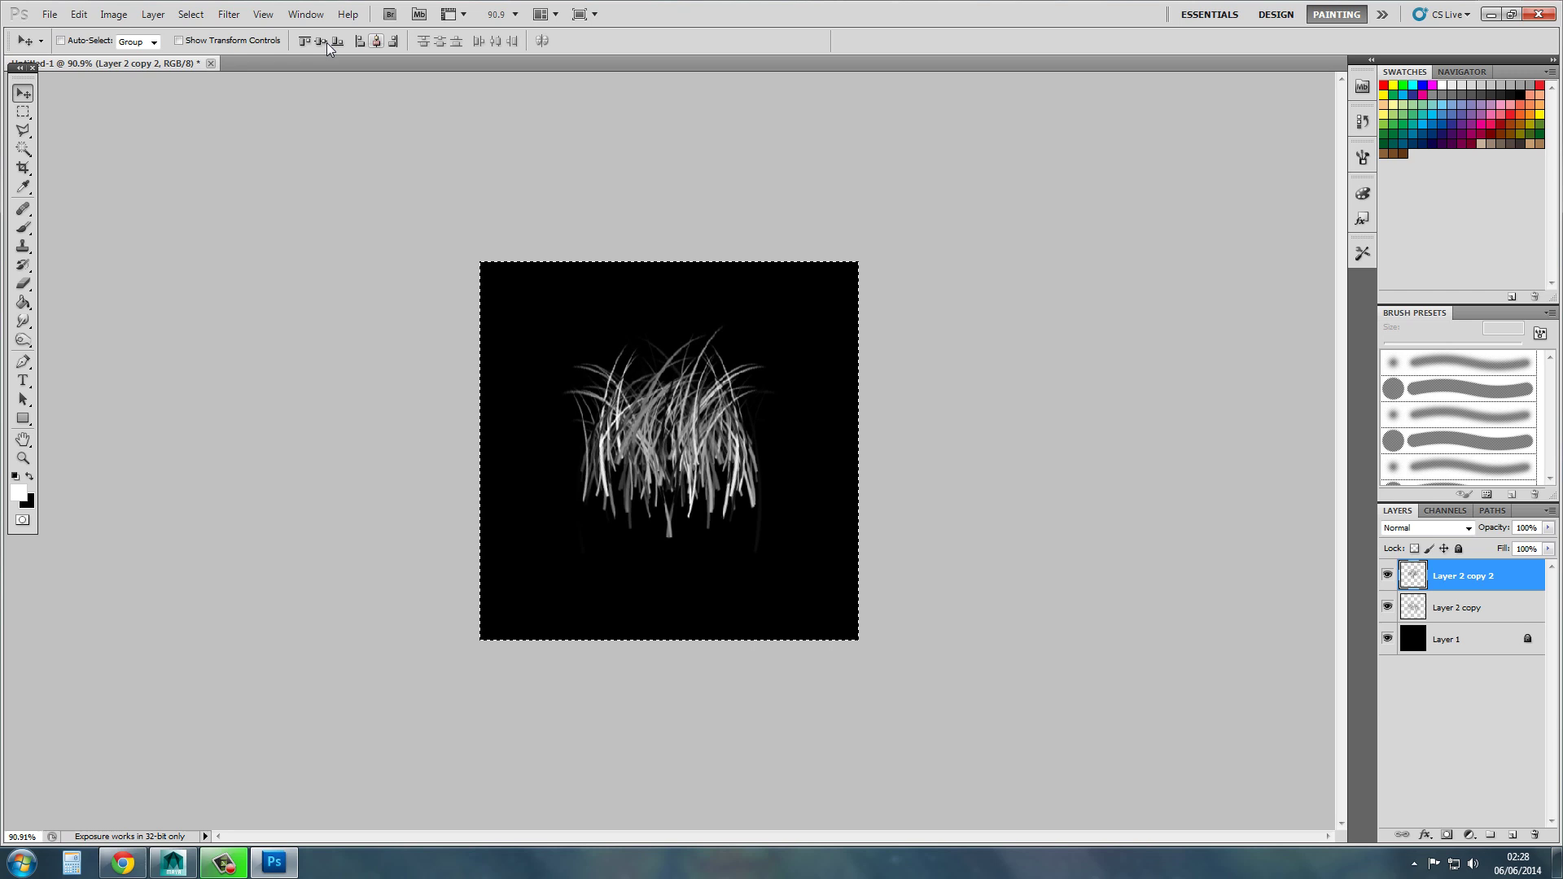
pyautogui.click(321, 42)
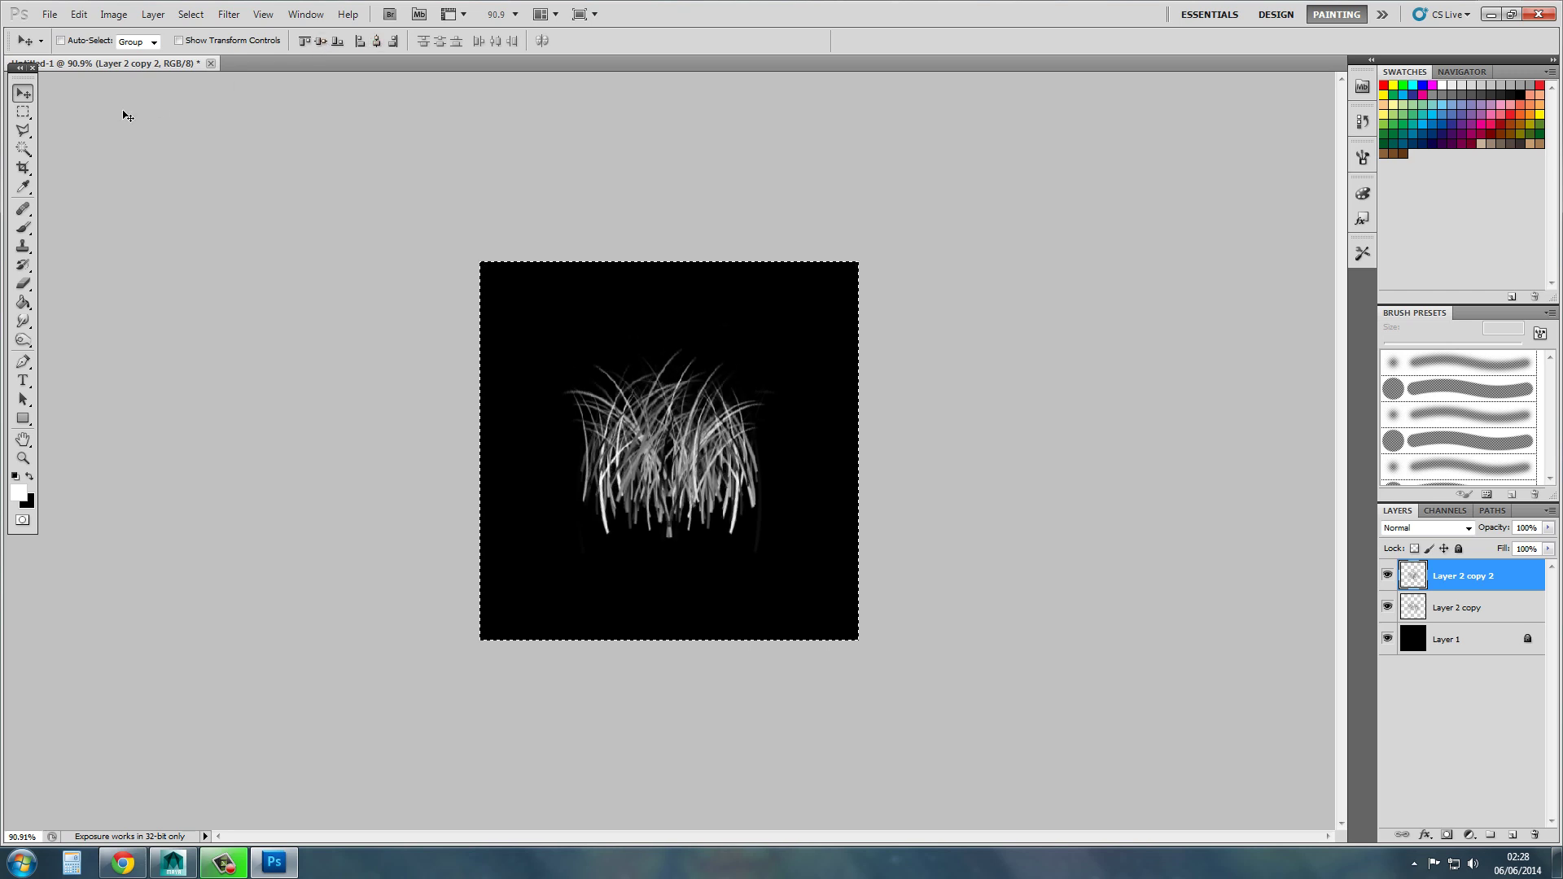
# - Compare Layer 2 copy 2 hidden and shown, and clear the selection
pyautogui.click(1391, 578)
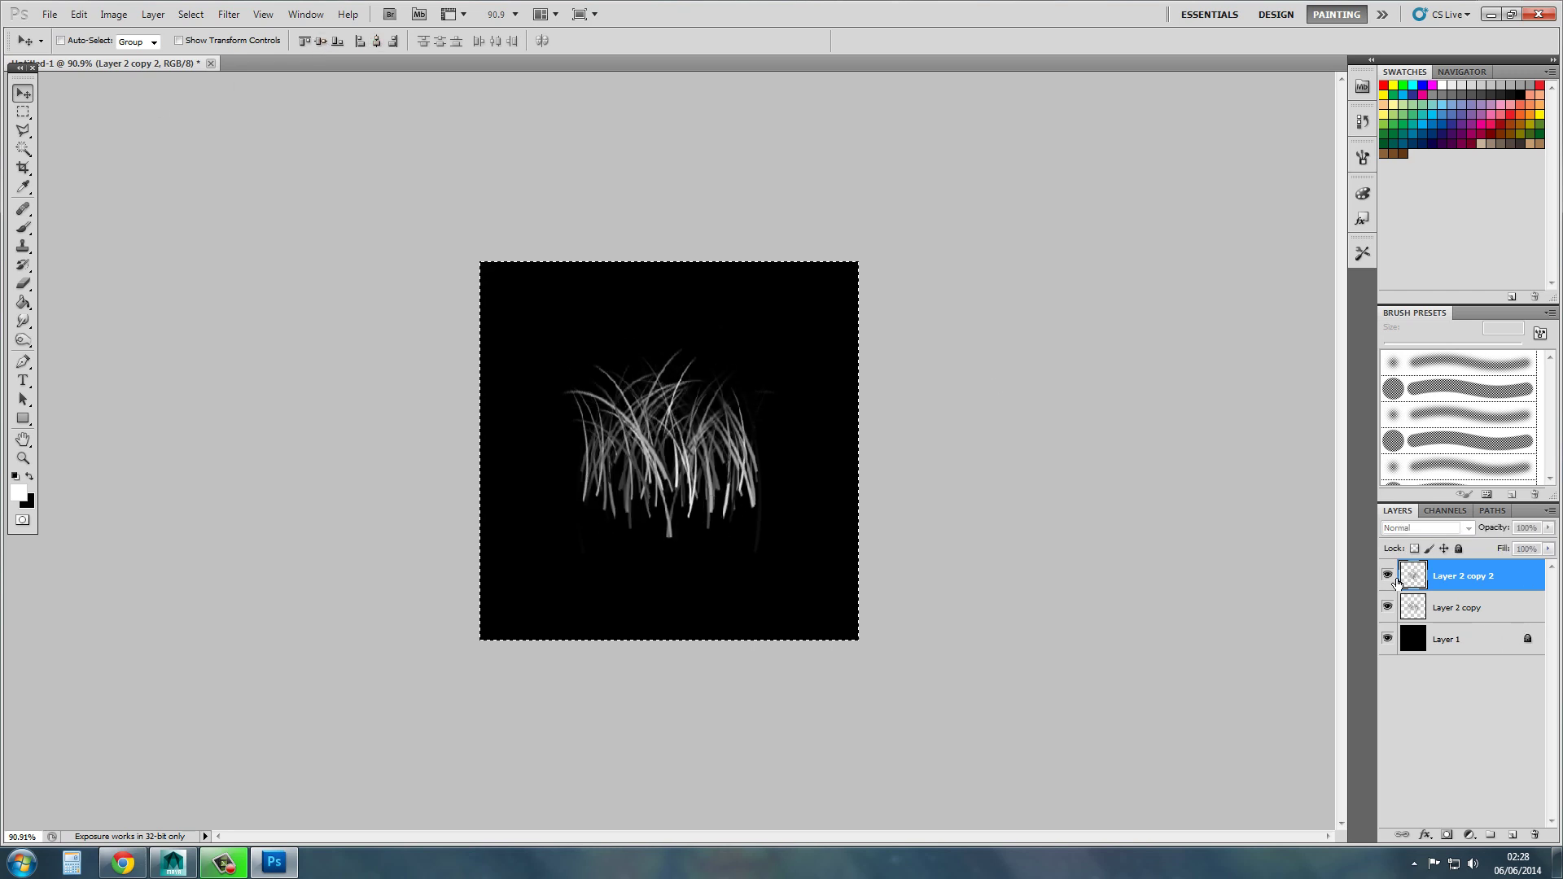
pyautogui.click(1391, 578)
pyautogui.hotkey('ctrl', 'd')
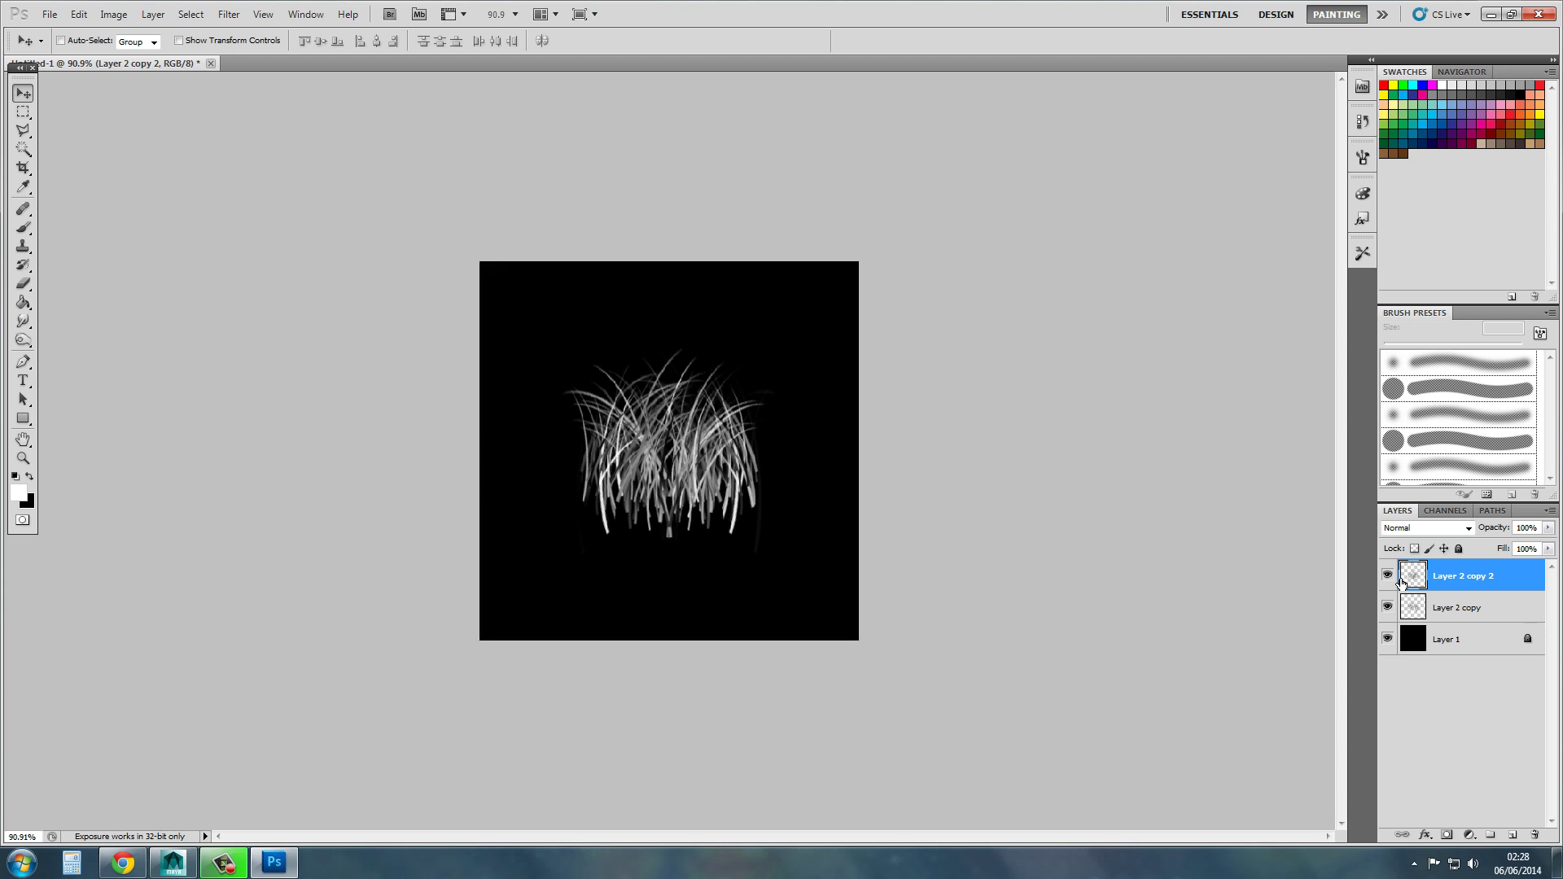
pyautogui.click(1392, 579)
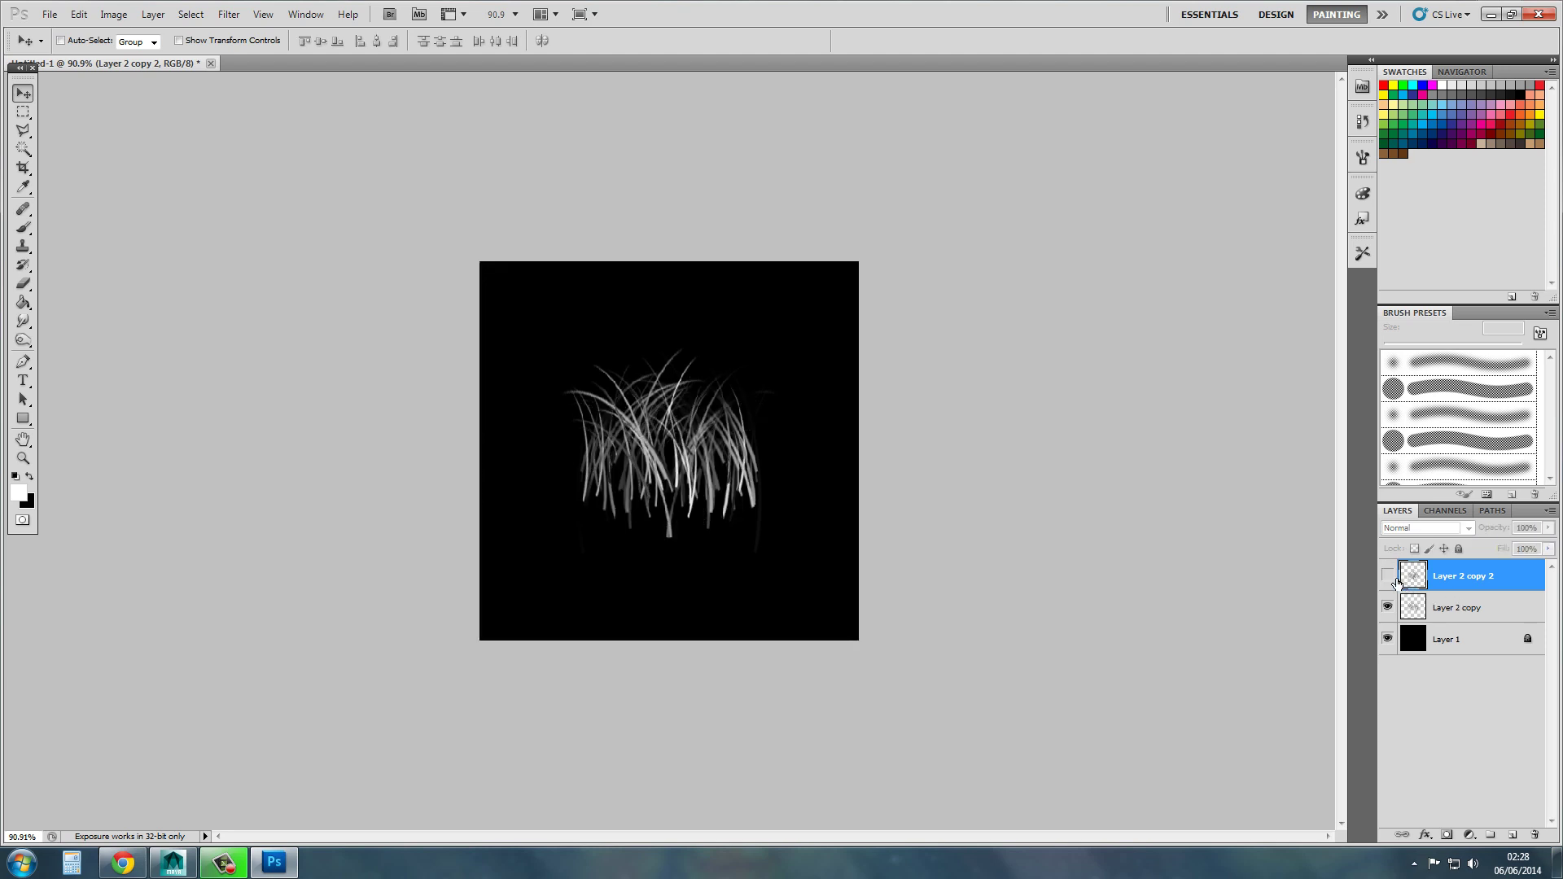
pyautogui.click(1389, 576)
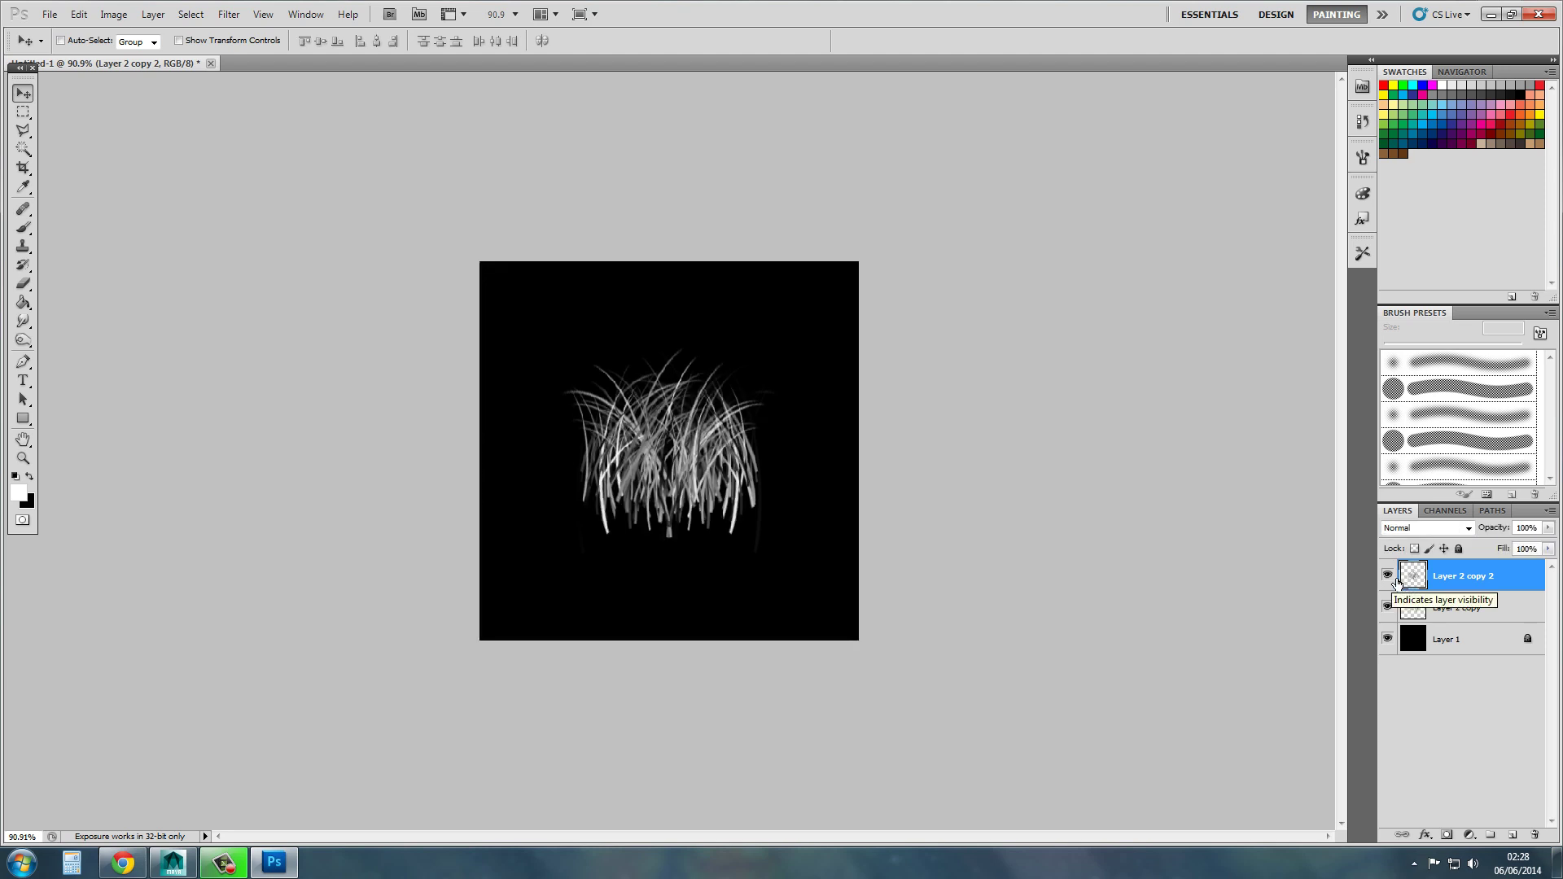
pyautogui.click(112, 15)
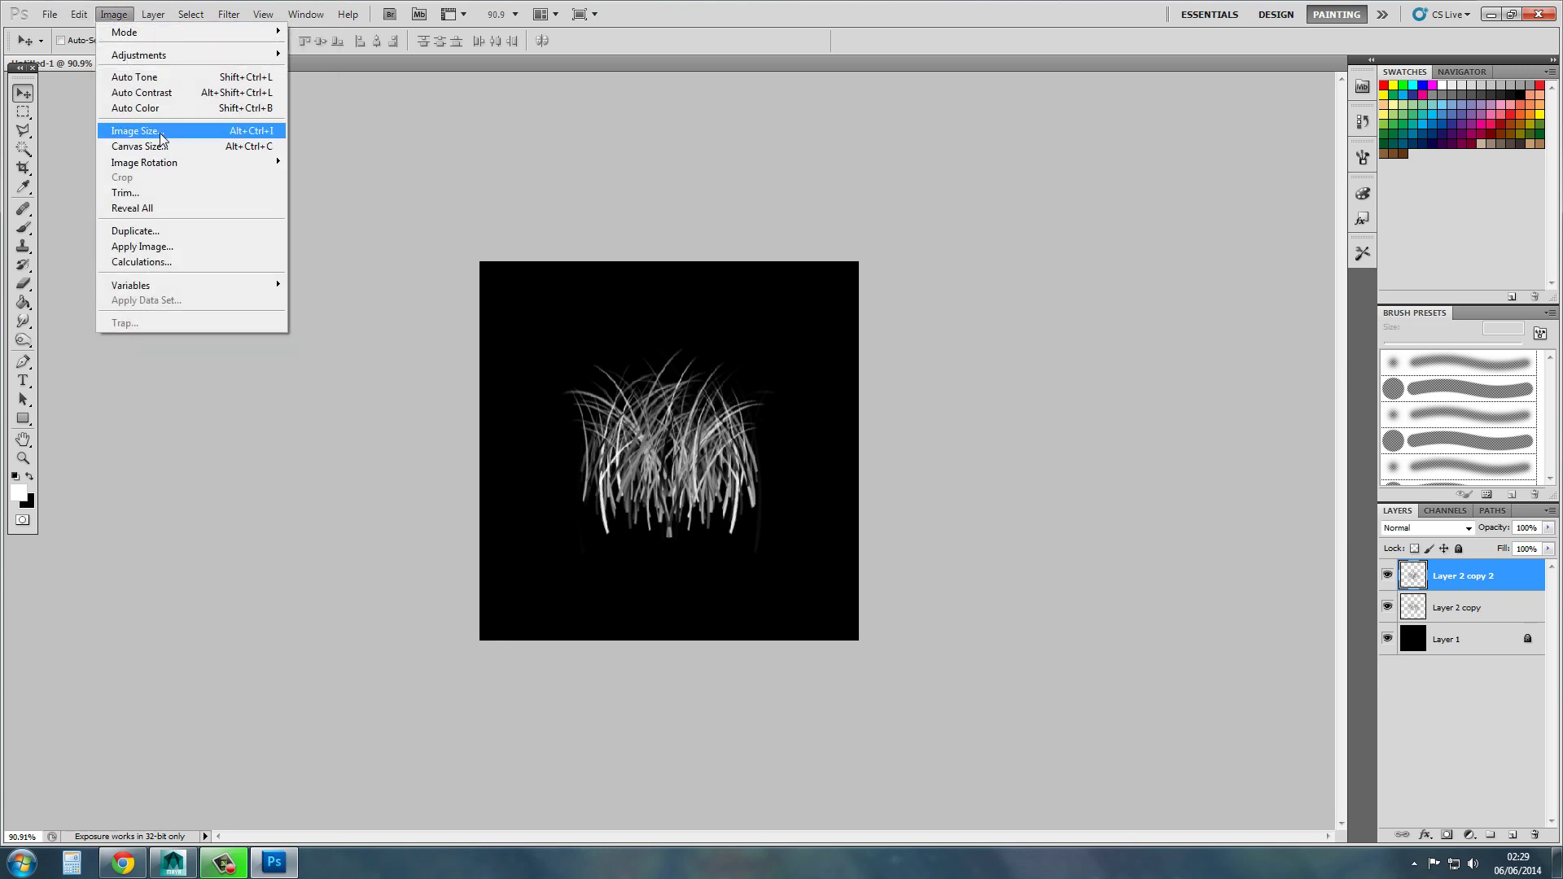
# - Set the canvas size to 512 wide by 1024 pixels high, redoing it after an undo
pyautogui.click(195, 148)
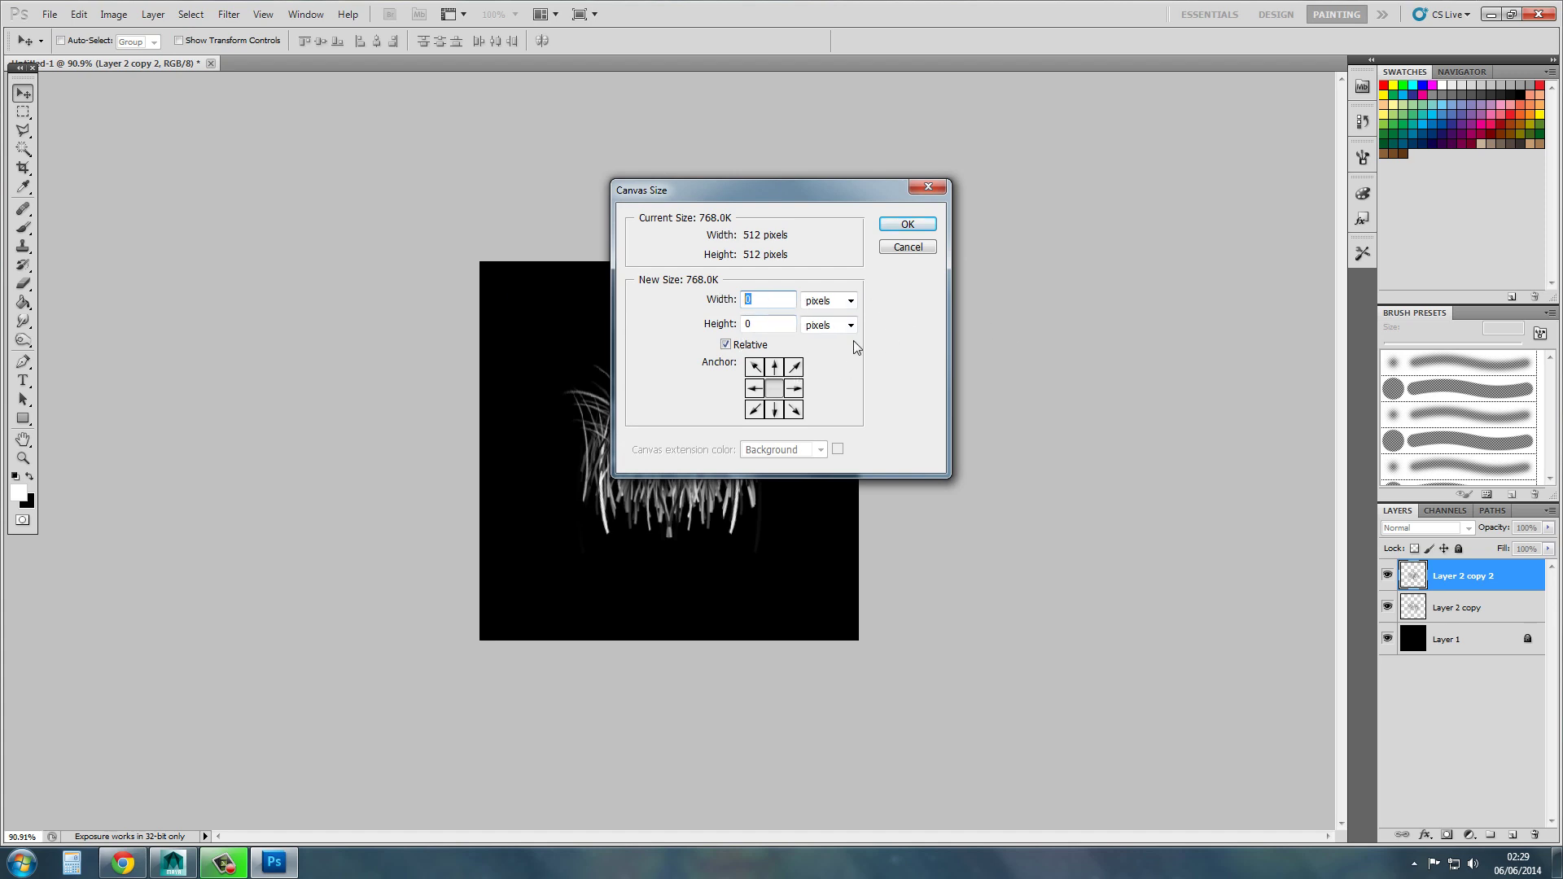
pyautogui.write('512')
pyautogui.press('Tab')
pyautogui.press('Tab')
pyautogui.write('1024')
pyautogui.press('Return')
pyautogui.hotkey('ctrl', 'z')
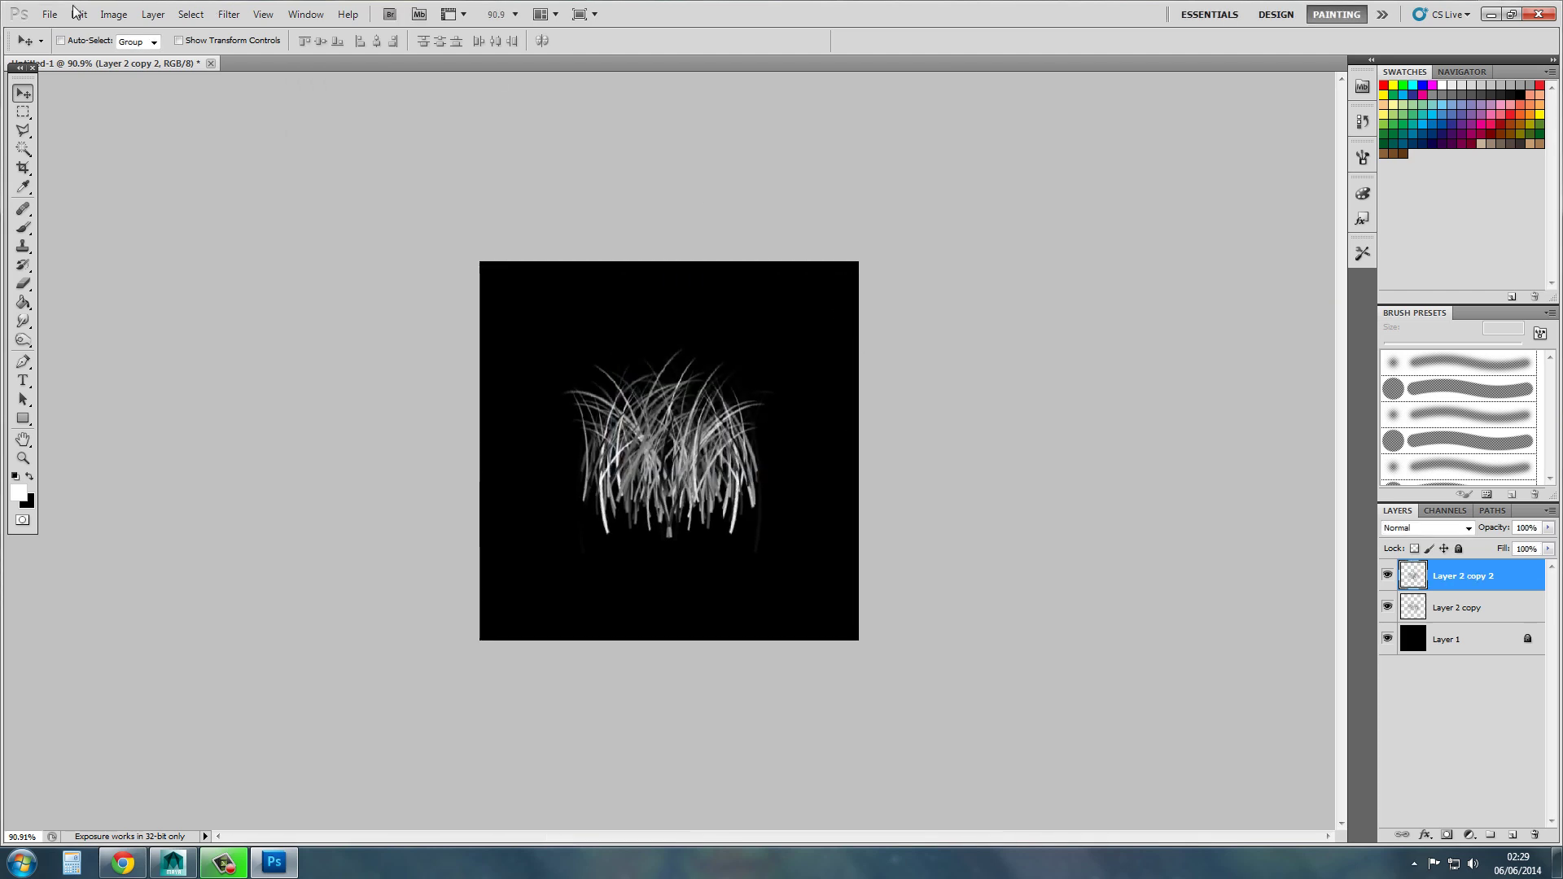
pyautogui.click(113, 14)
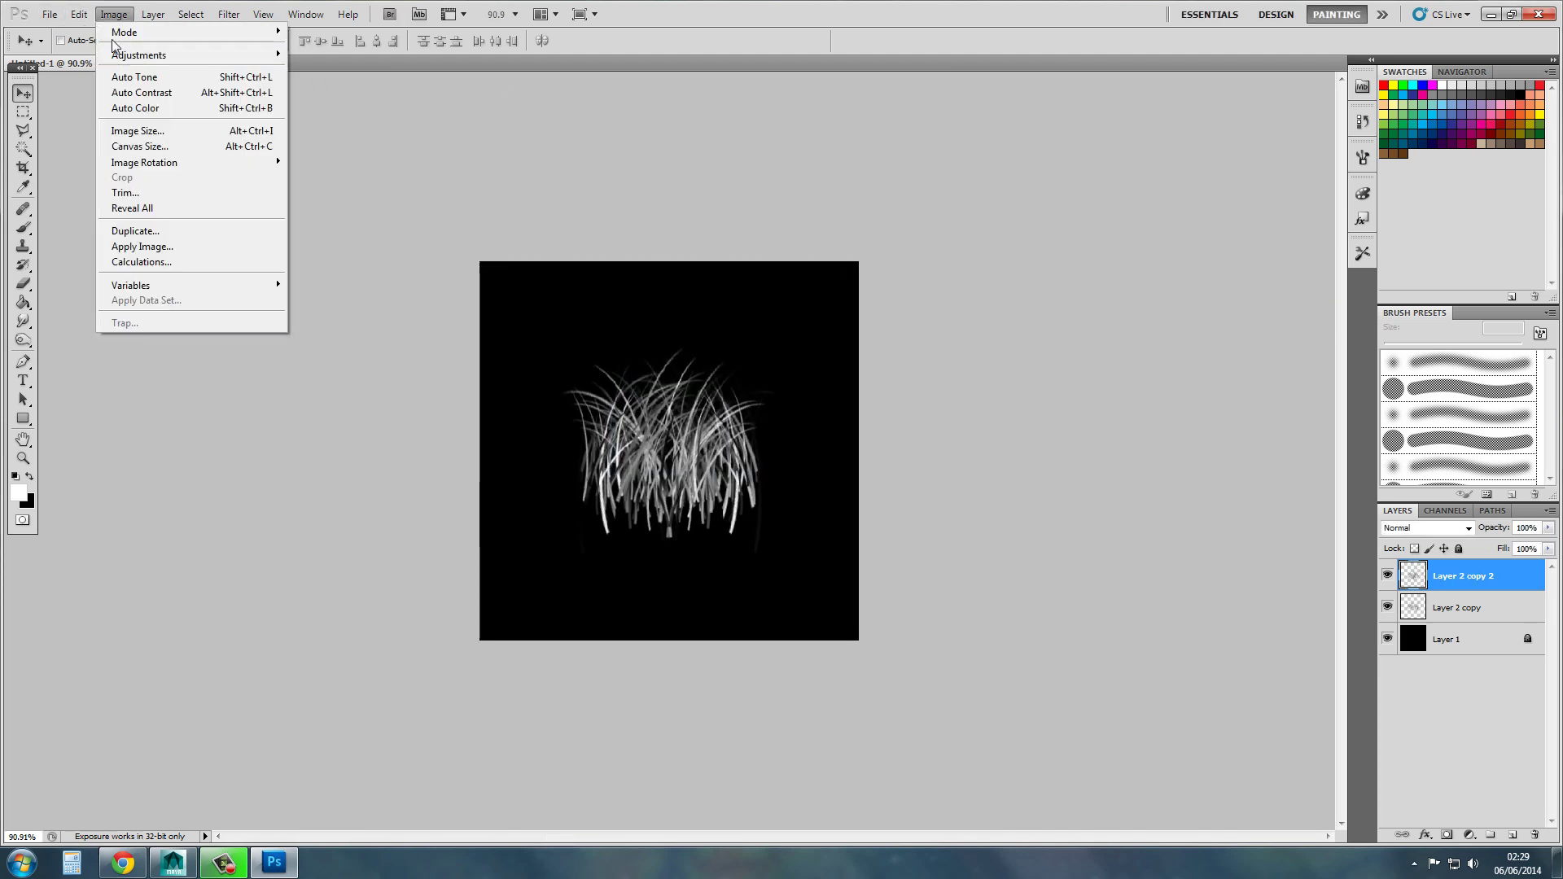
pyautogui.click(153, 149)
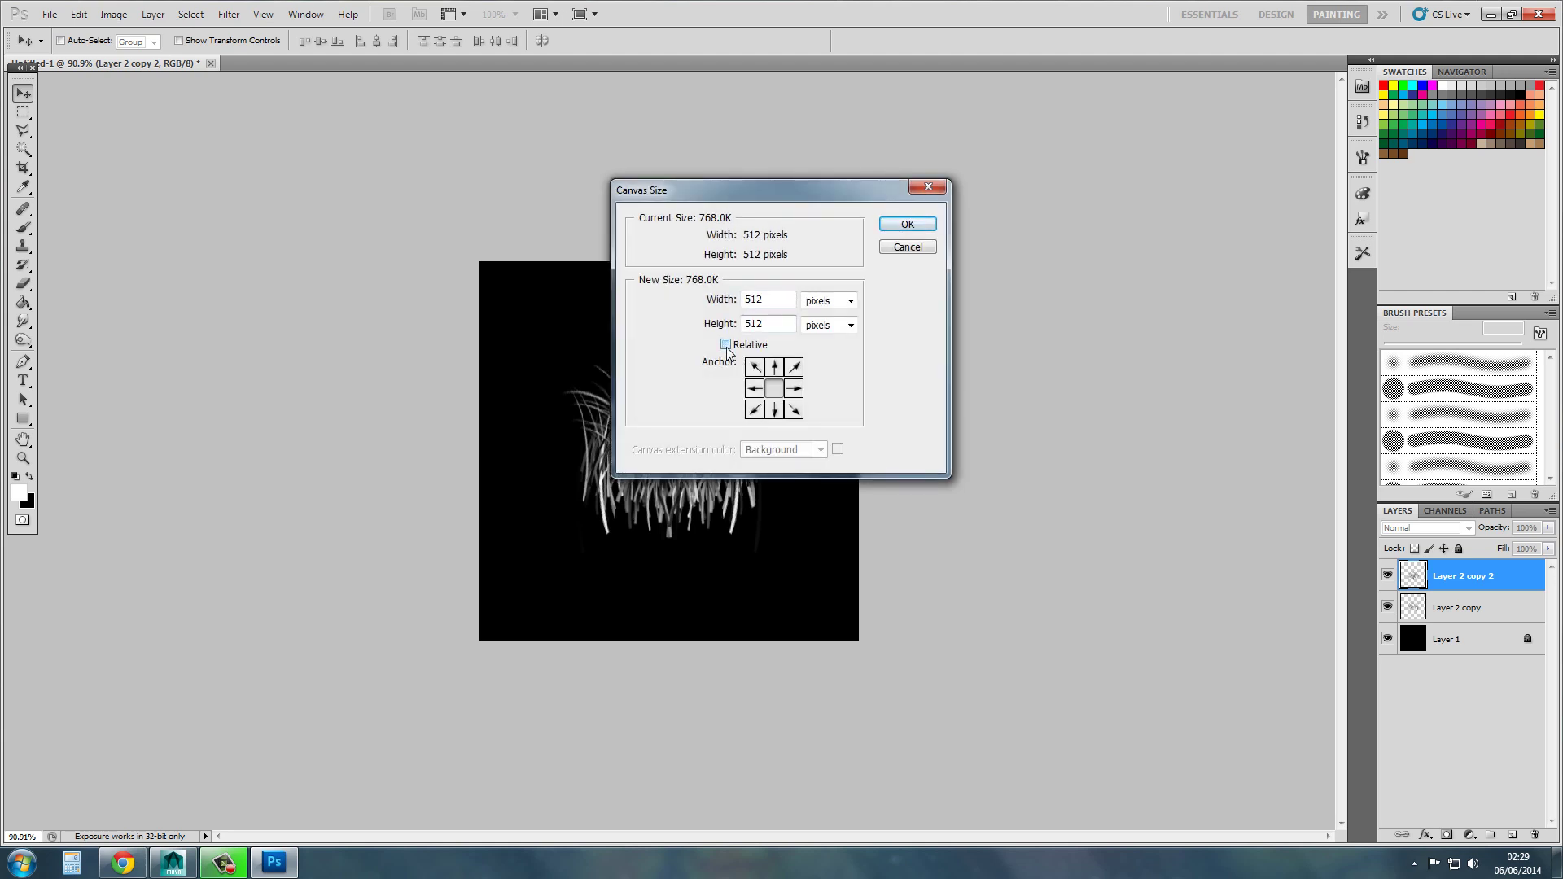
pyautogui.write('1024')
pyautogui.press('Return')
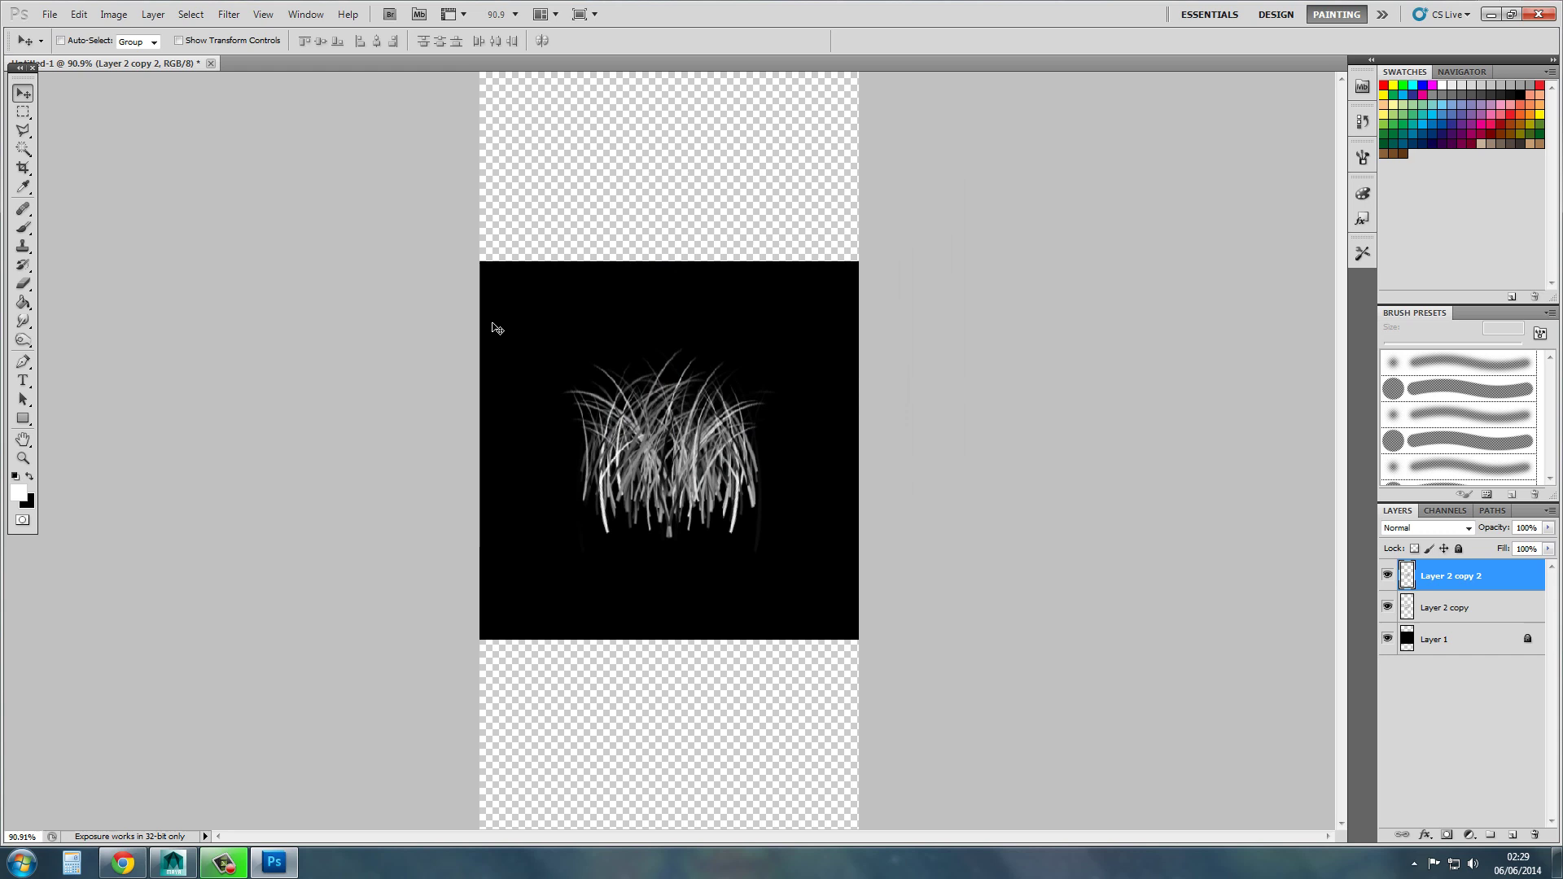
# - Select Layer 1 and try a Paint Bucket fill on the empty bottom area
pyautogui.keyDown('alt'); pyautogui.scroll(-2, 497, 328); pyautogui.keyUp('alt')
pyautogui.keyDown('alt'); pyautogui.scroll(3, 498, 336); pyautogui.keyUp('alt')
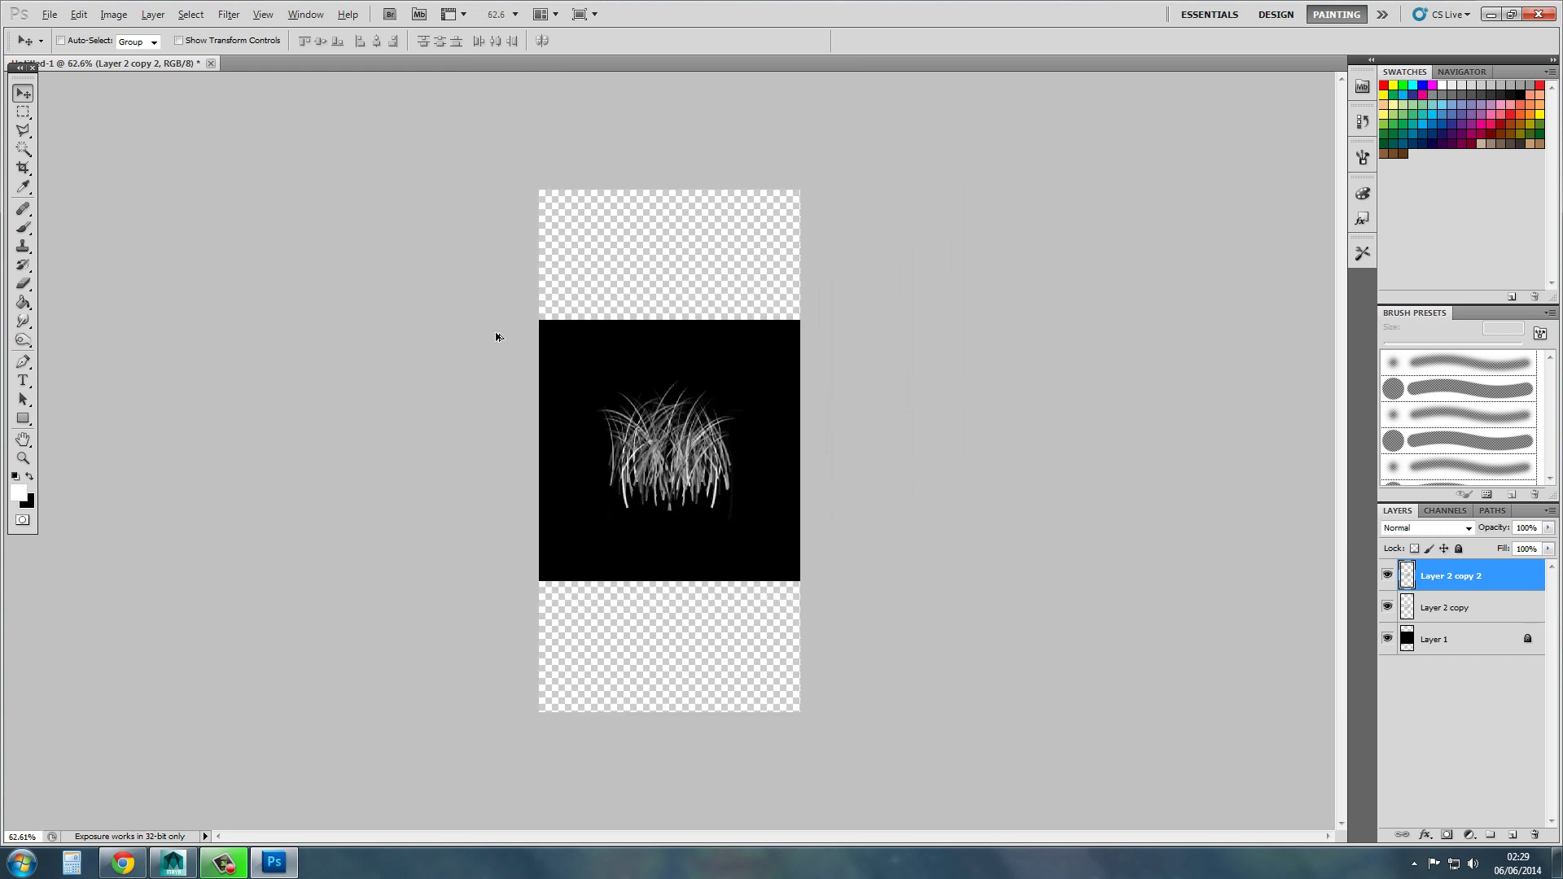
pyautogui.press('alt')
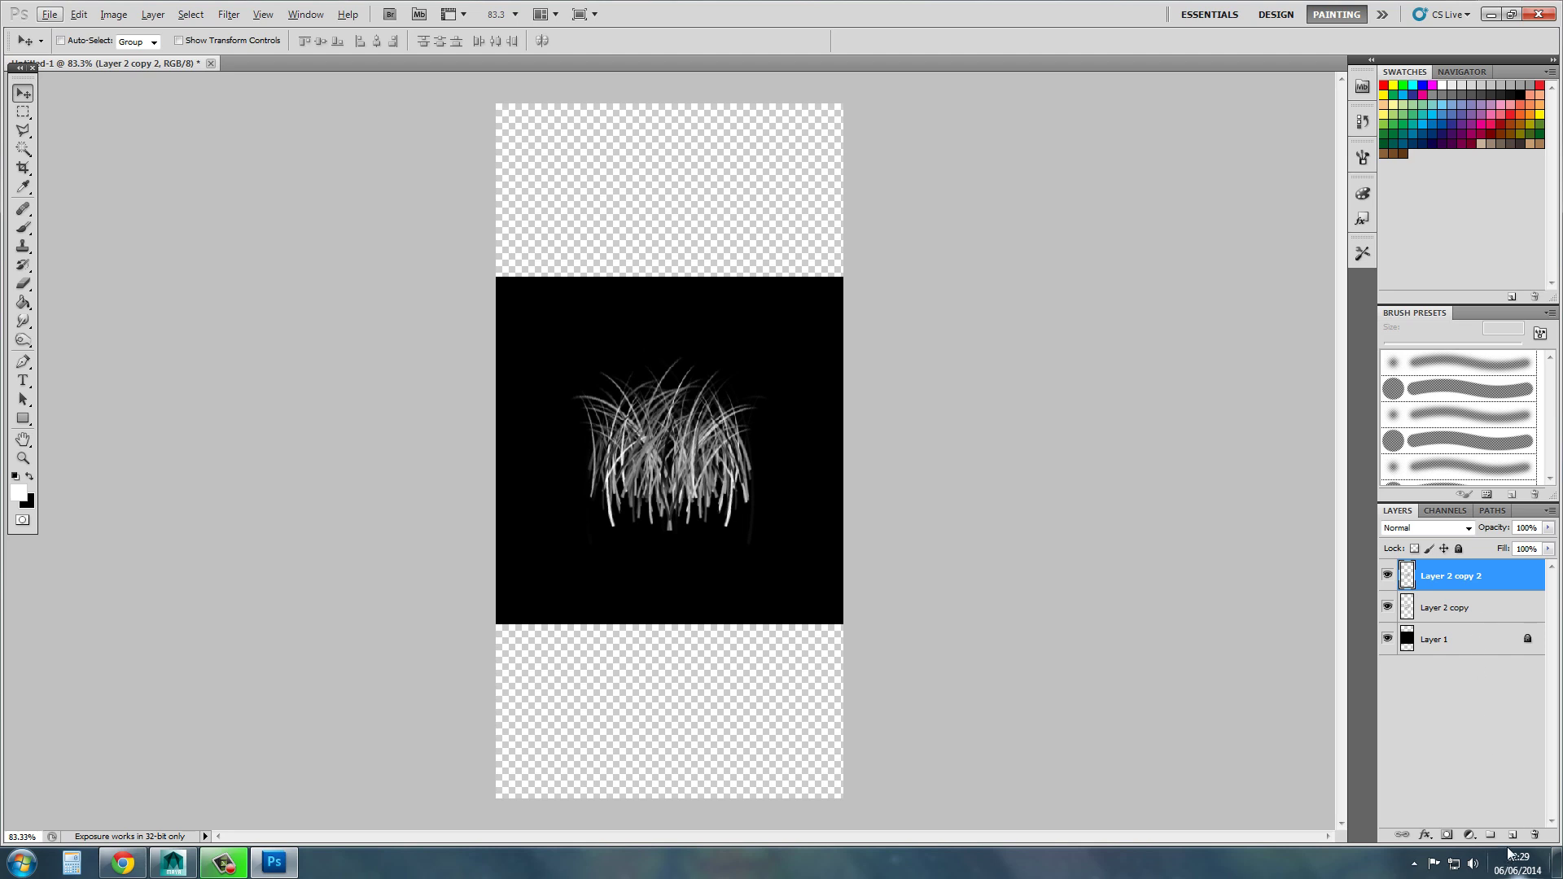
pyautogui.click(1490, 641)
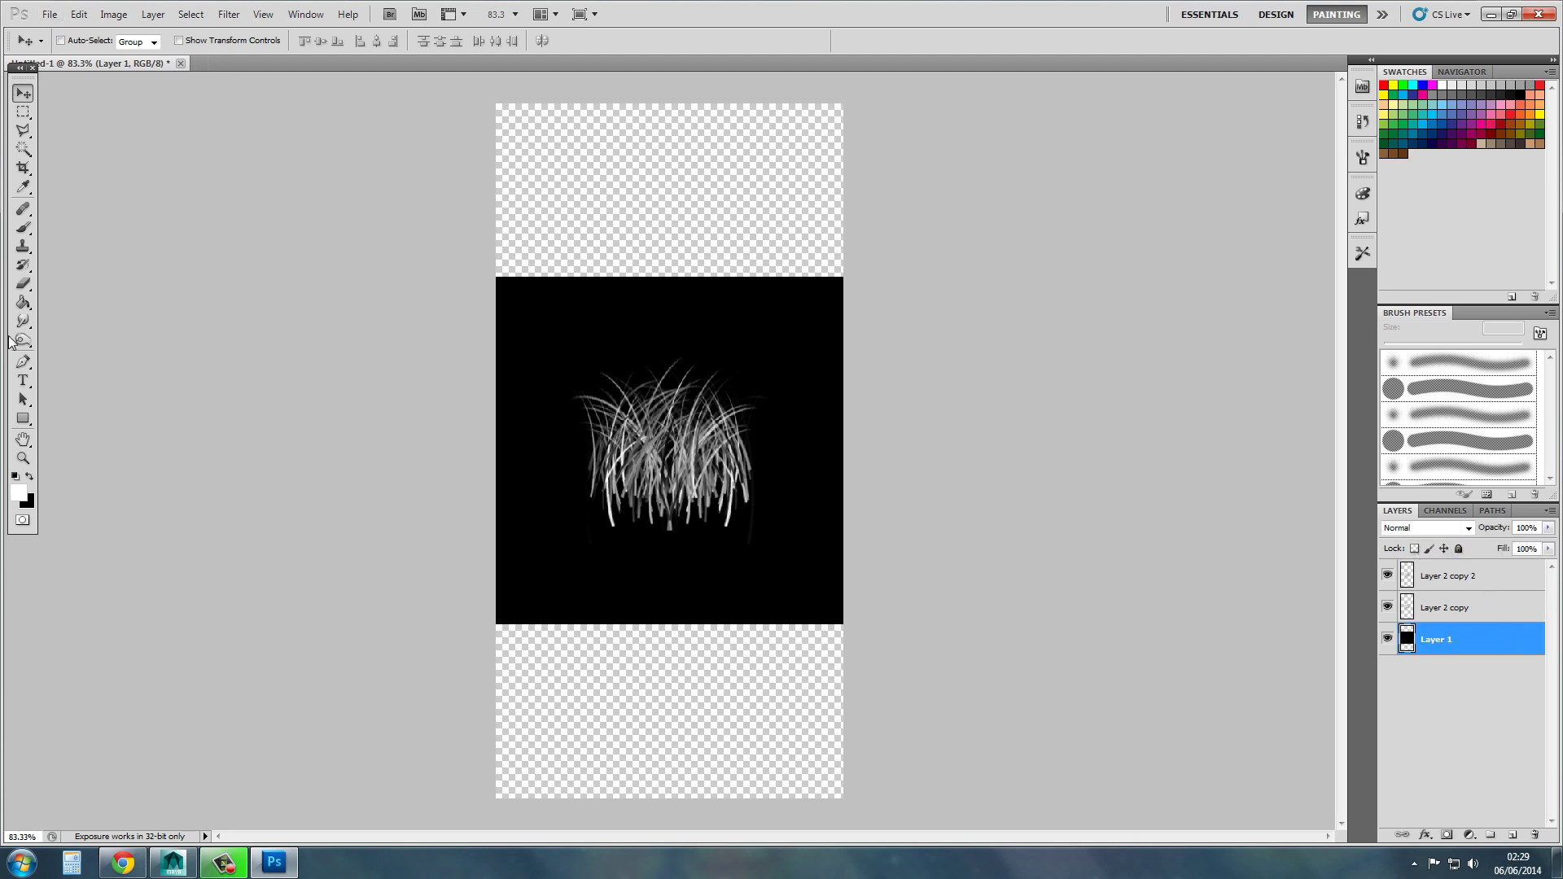
pyautogui.click(23, 302)
pyautogui.click(759, 714)
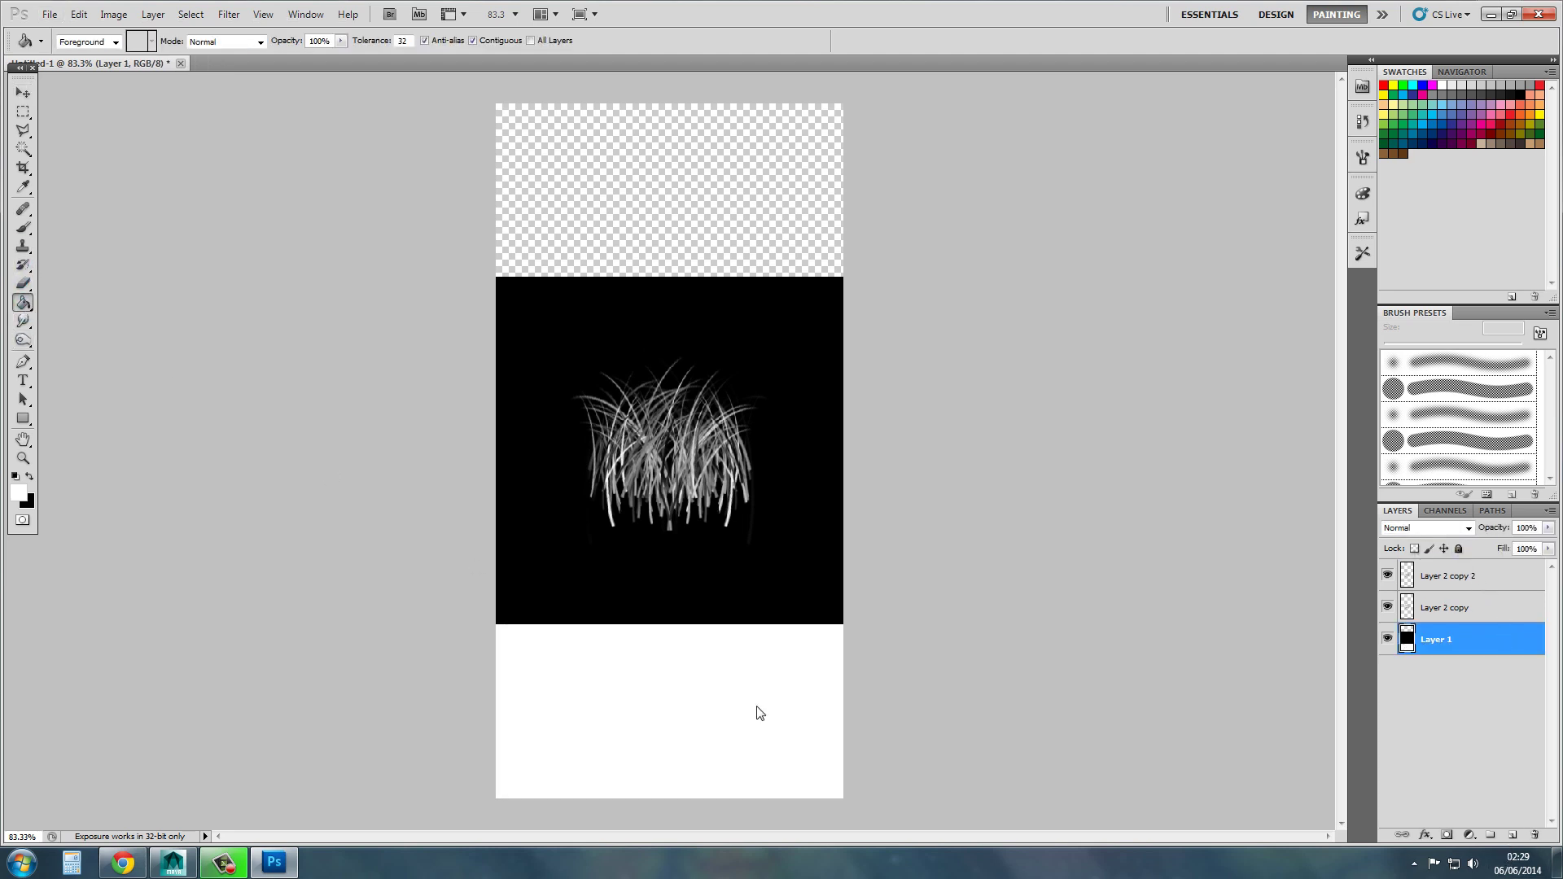
# - Undo the trial fills and make black the foreground colour
pyautogui.hotkey('ctrl', 'a')
pyautogui.hotkey('ctrl', 's')
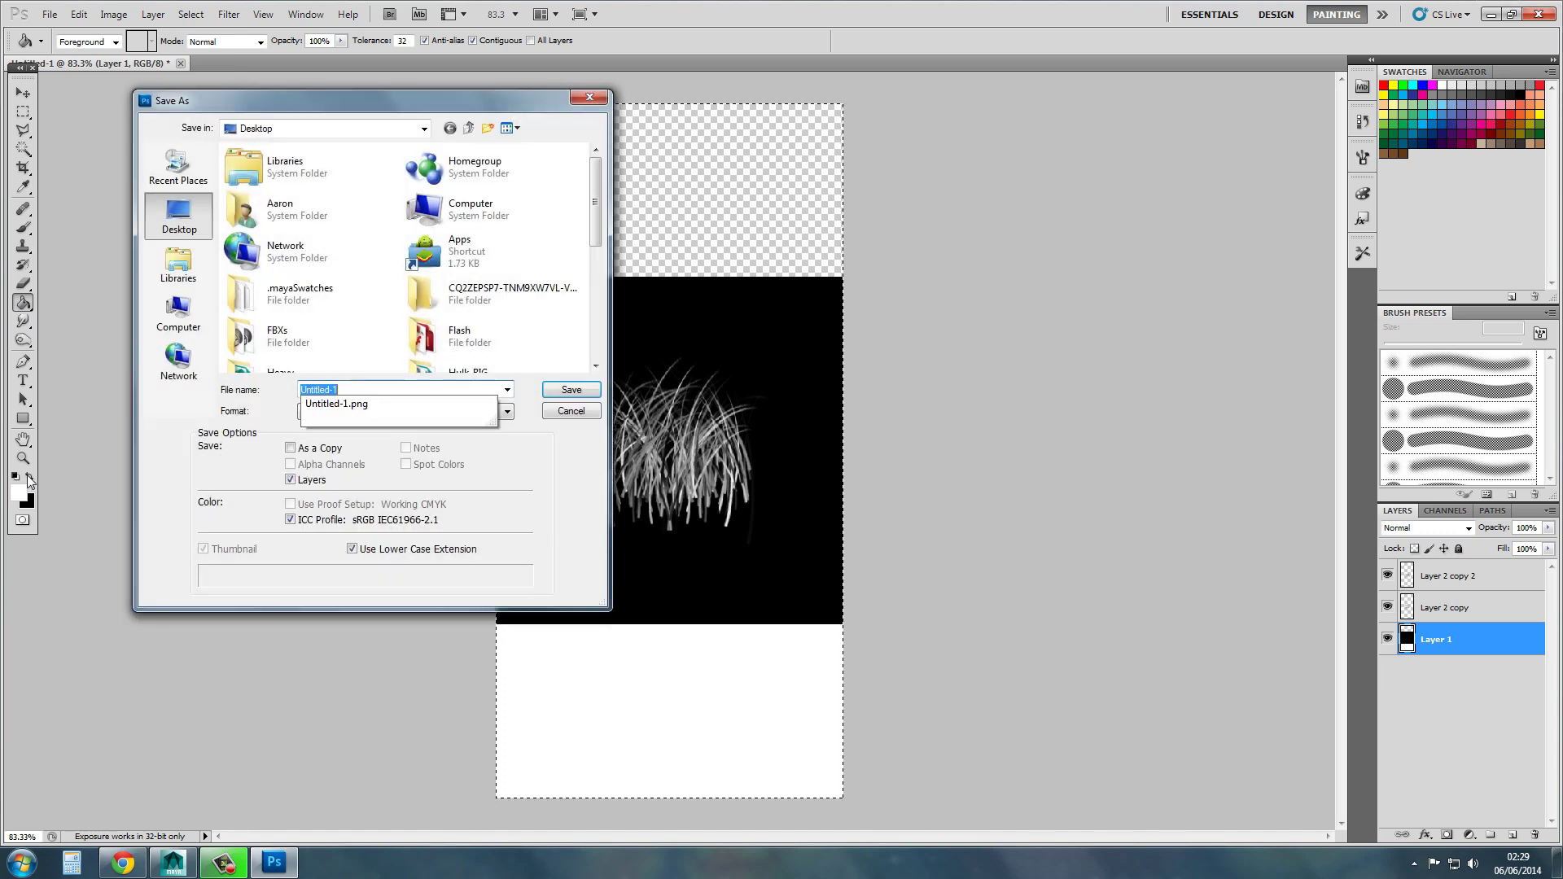
pyautogui.press('Escape')
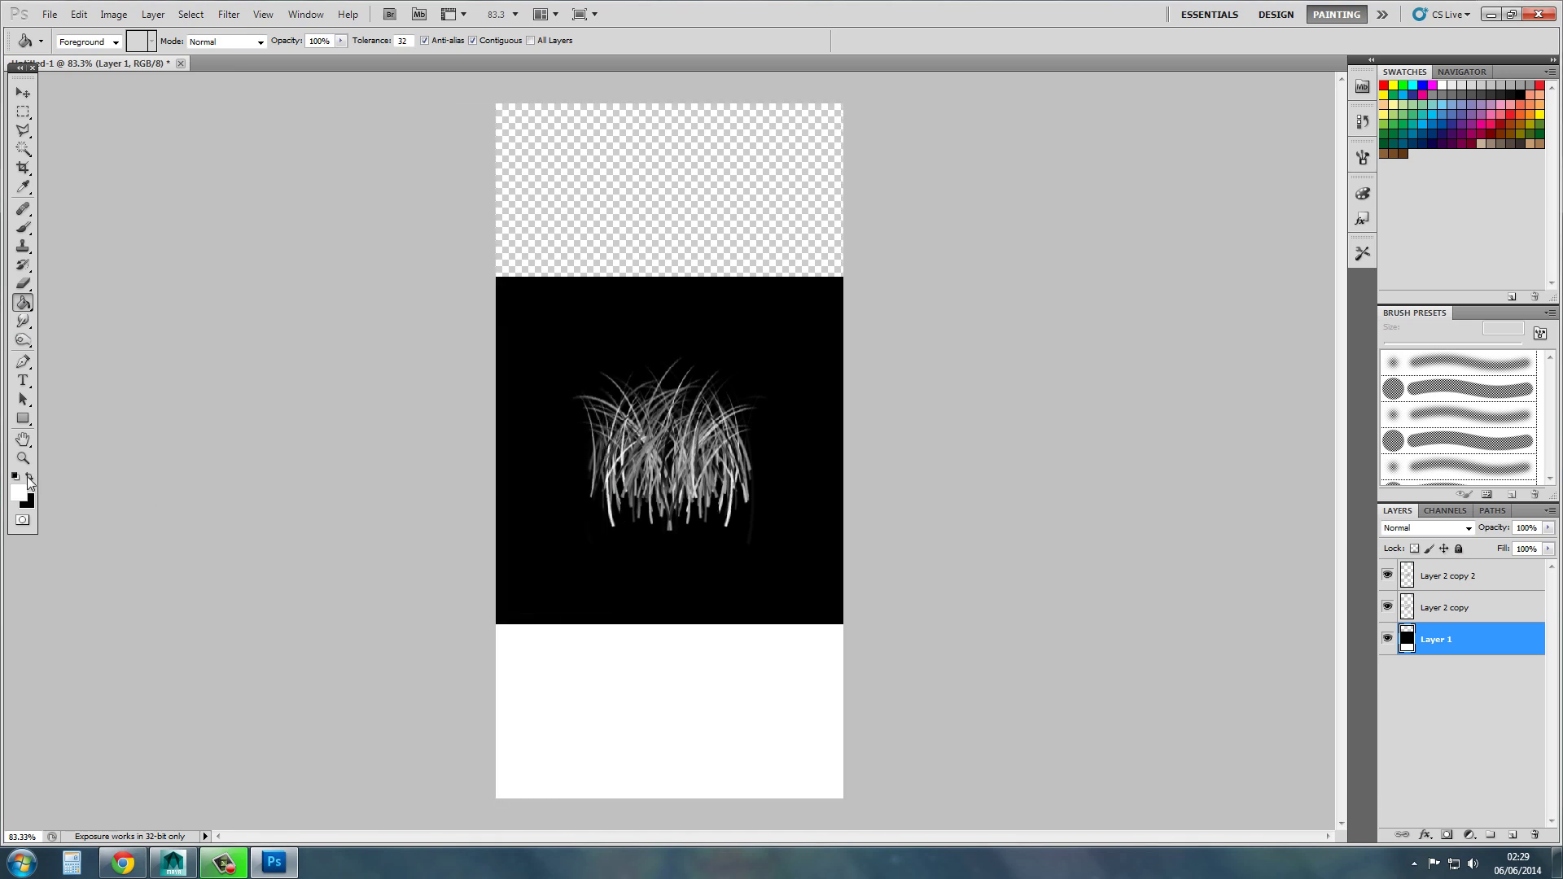
pyautogui.hotkey('ctrl', 'z')
pyautogui.click(29, 479)
pyautogui.click(557, 625)
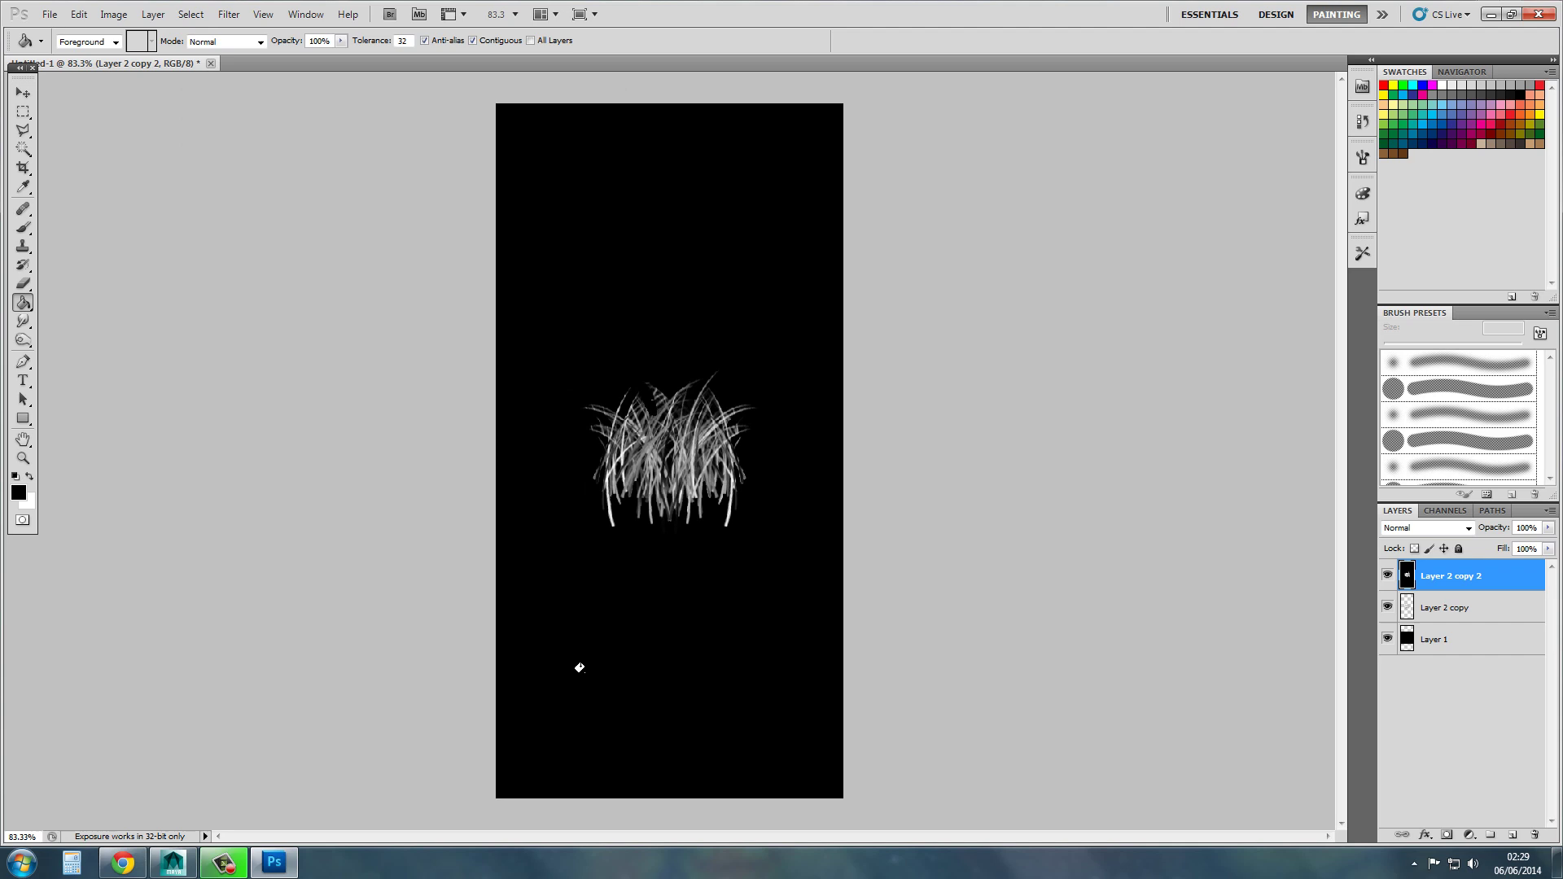
pyautogui.hotkey('ctrl', 'z')
# - Fill the empty top and bottom areas of Layer 1 with black
pyautogui.click(1466, 645)
pyautogui.click(618, 755)
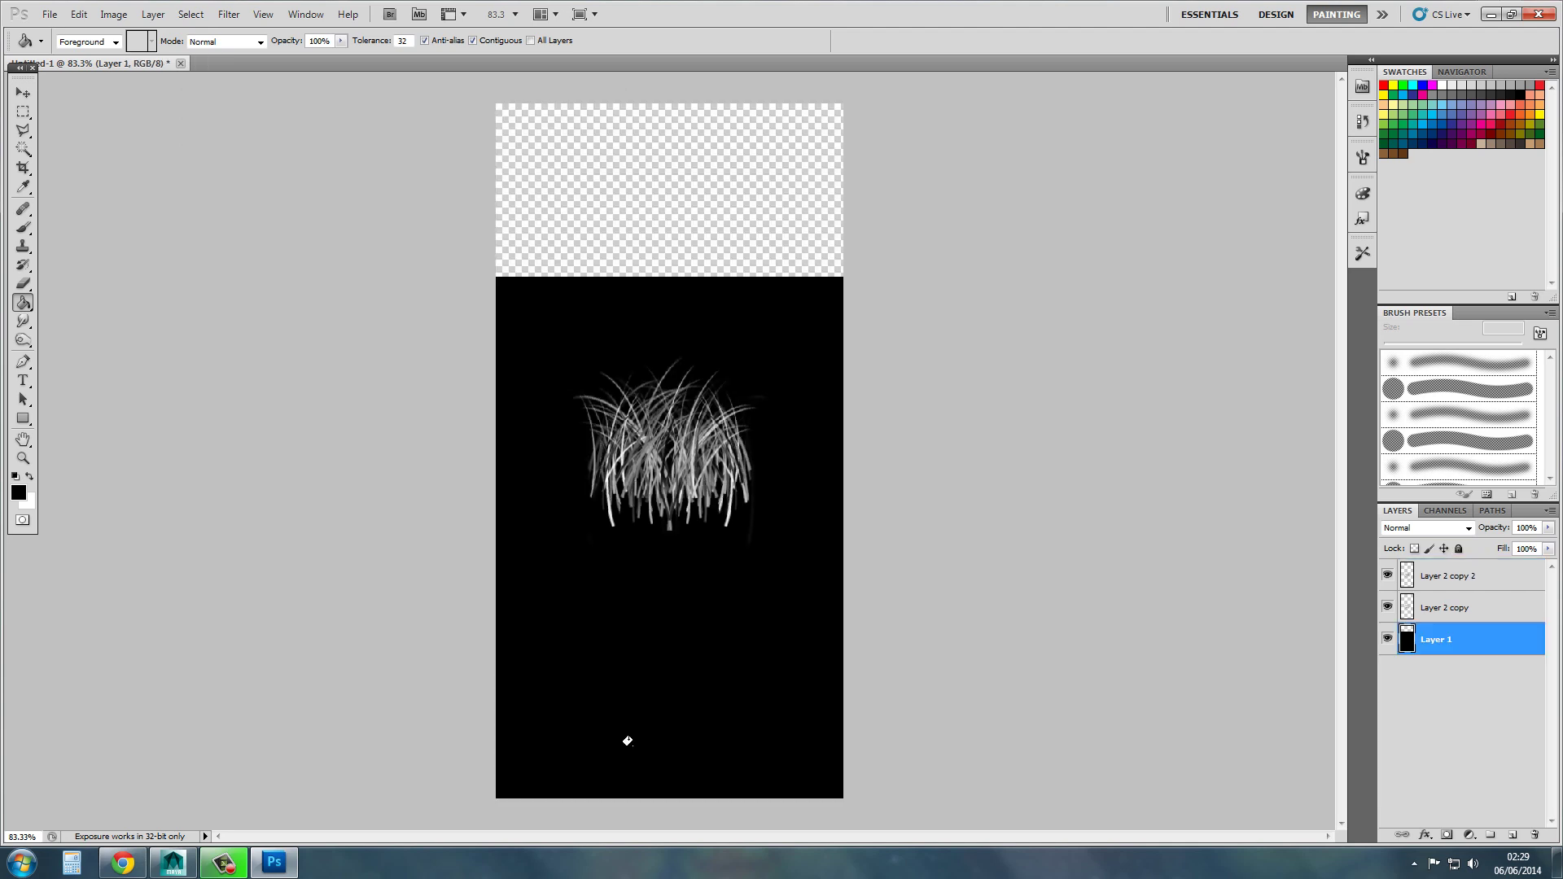
pyautogui.click(661, 244)
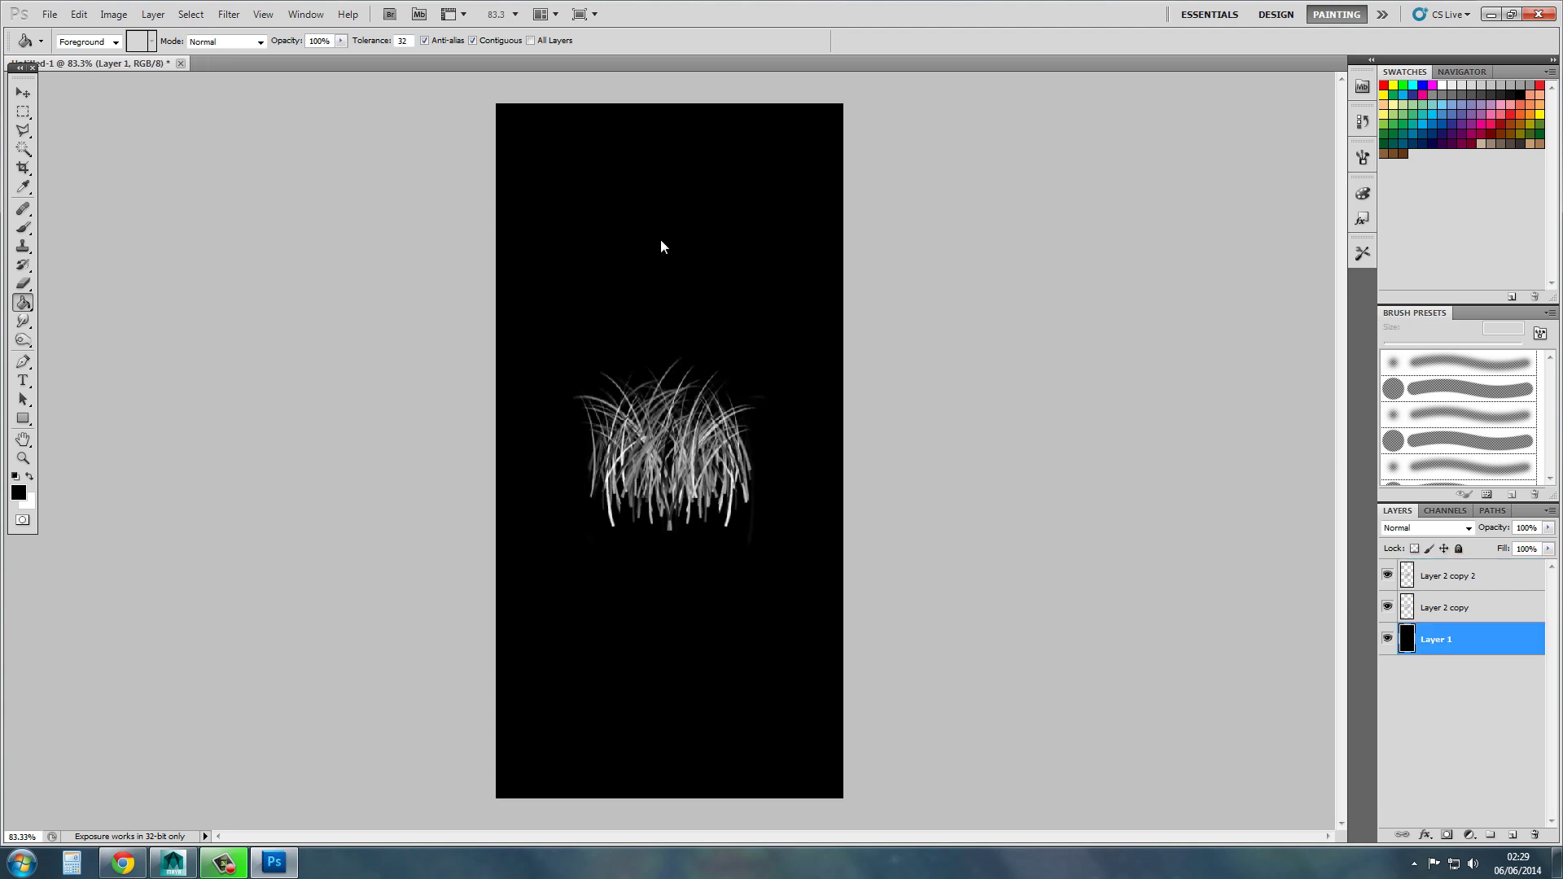
pyautogui.click(1389, 607)
pyautogui.click(1388, 607)
pyautogui.click(1388, 639)
pyautogui.click(1388, 640)
# - Lock Layer 1 and select the Layer 2 copy grass layer
pyautogui.click(1457, 549)
pyautogui.click(1469, 613)
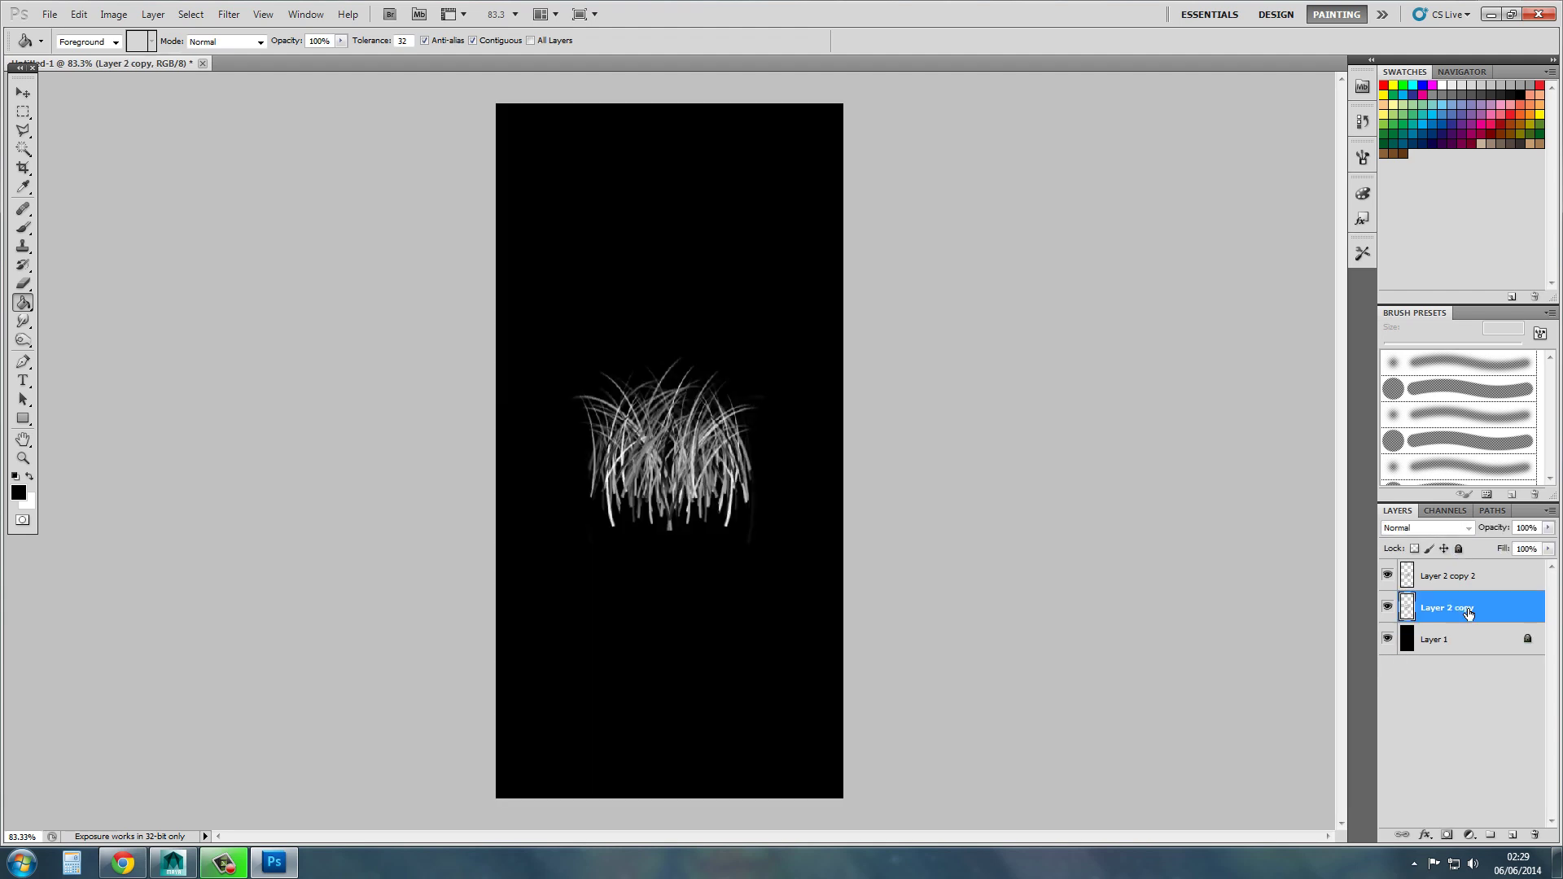
pyautogui.click(22, 95)
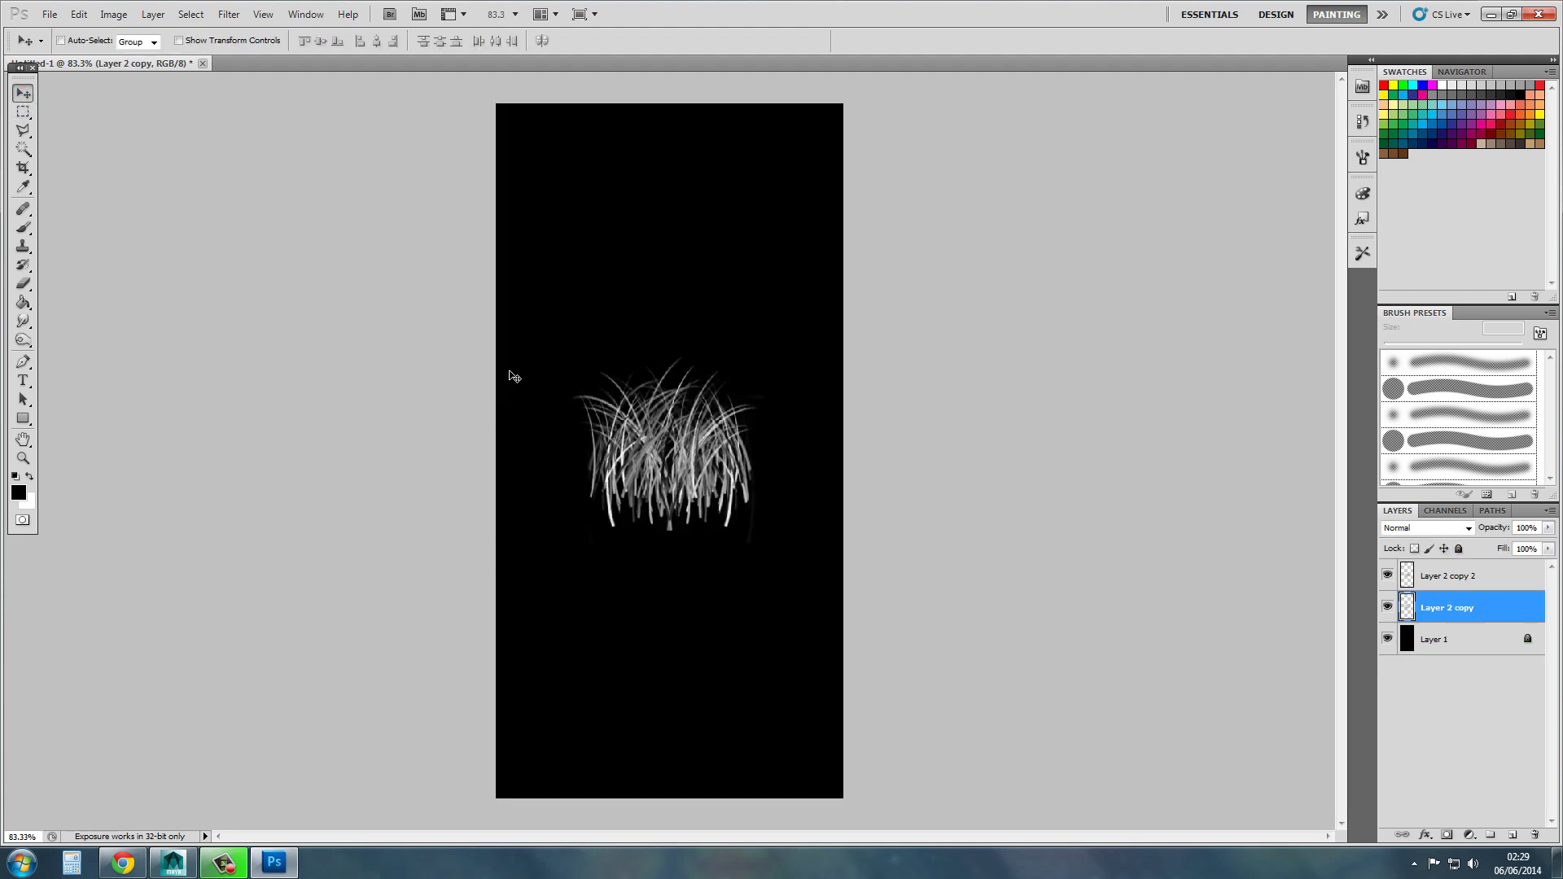
# - Move Layer 2 copy's grass to the lower canvas and stretch both grass tufts taller
pyautogui.hotkey('ctrl', 't')
pyautogui.moveTo(705, 470); pyautogui.dragTo(706, 686)
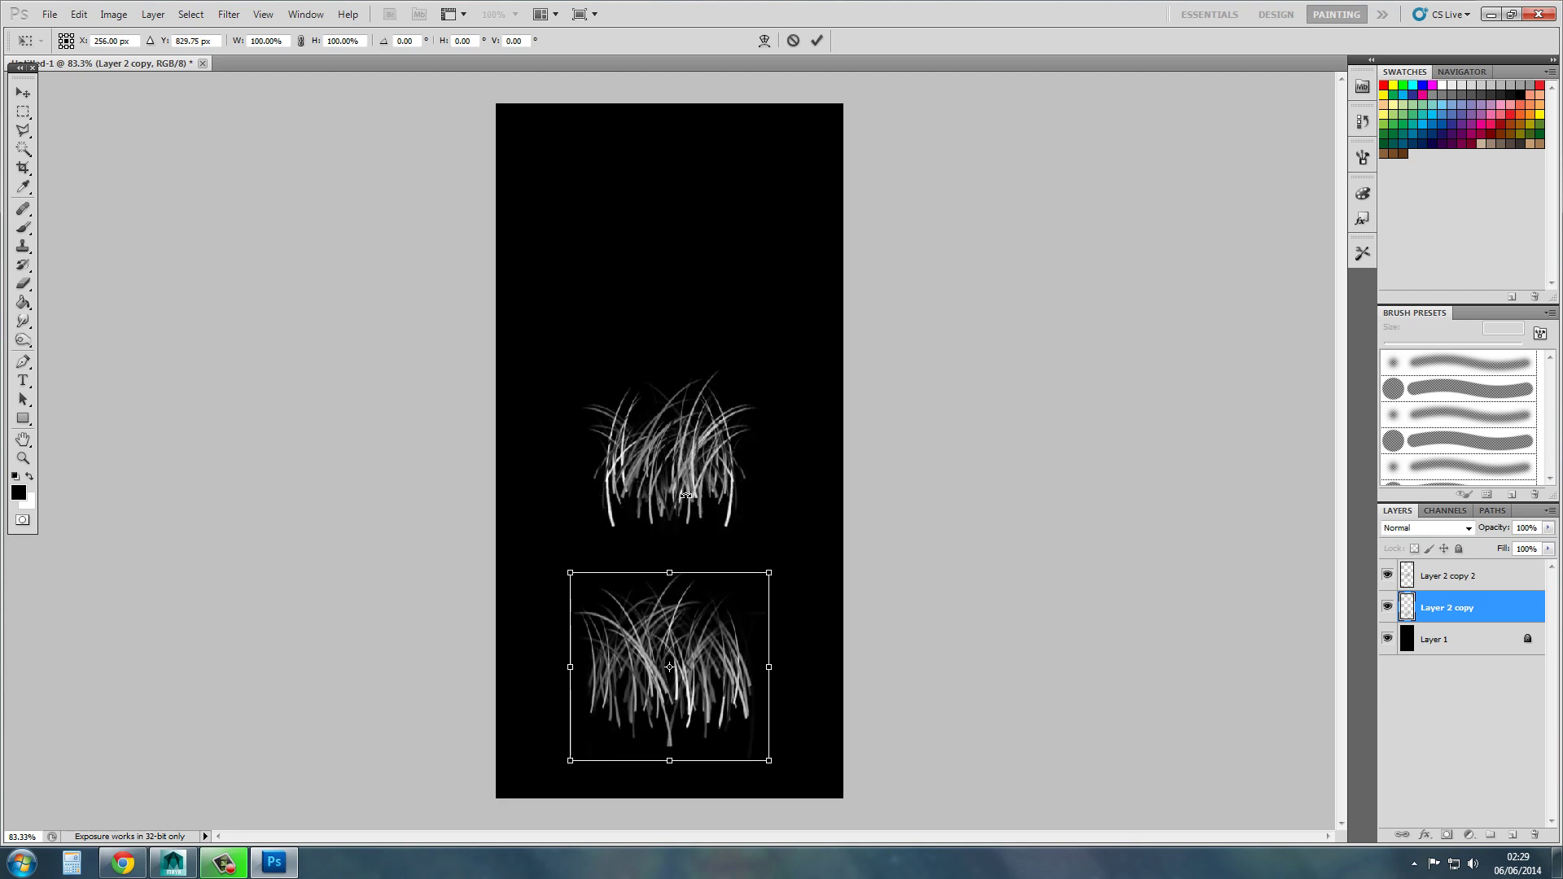
pyautogui.moveTo(675, 576)
pyautogui.mouseDown()
pyautogui.moveTo(674, 534)
pyautogui.moveTo(674, 548)
pyautogui.mouseUp()
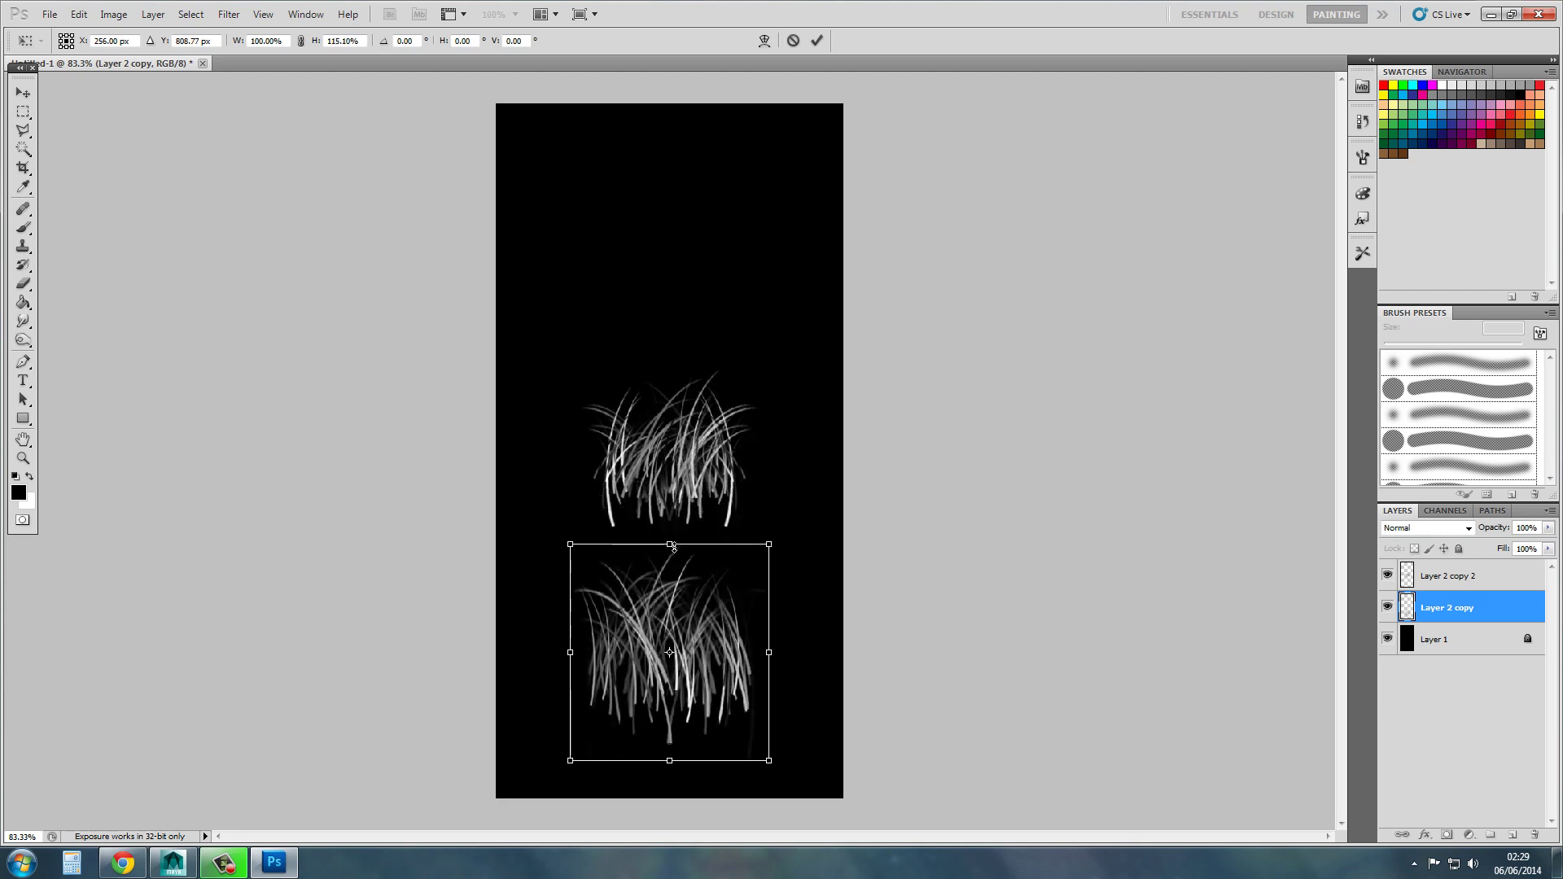
pyautogui.press('Return')
pyautogui.click(1476, 580)
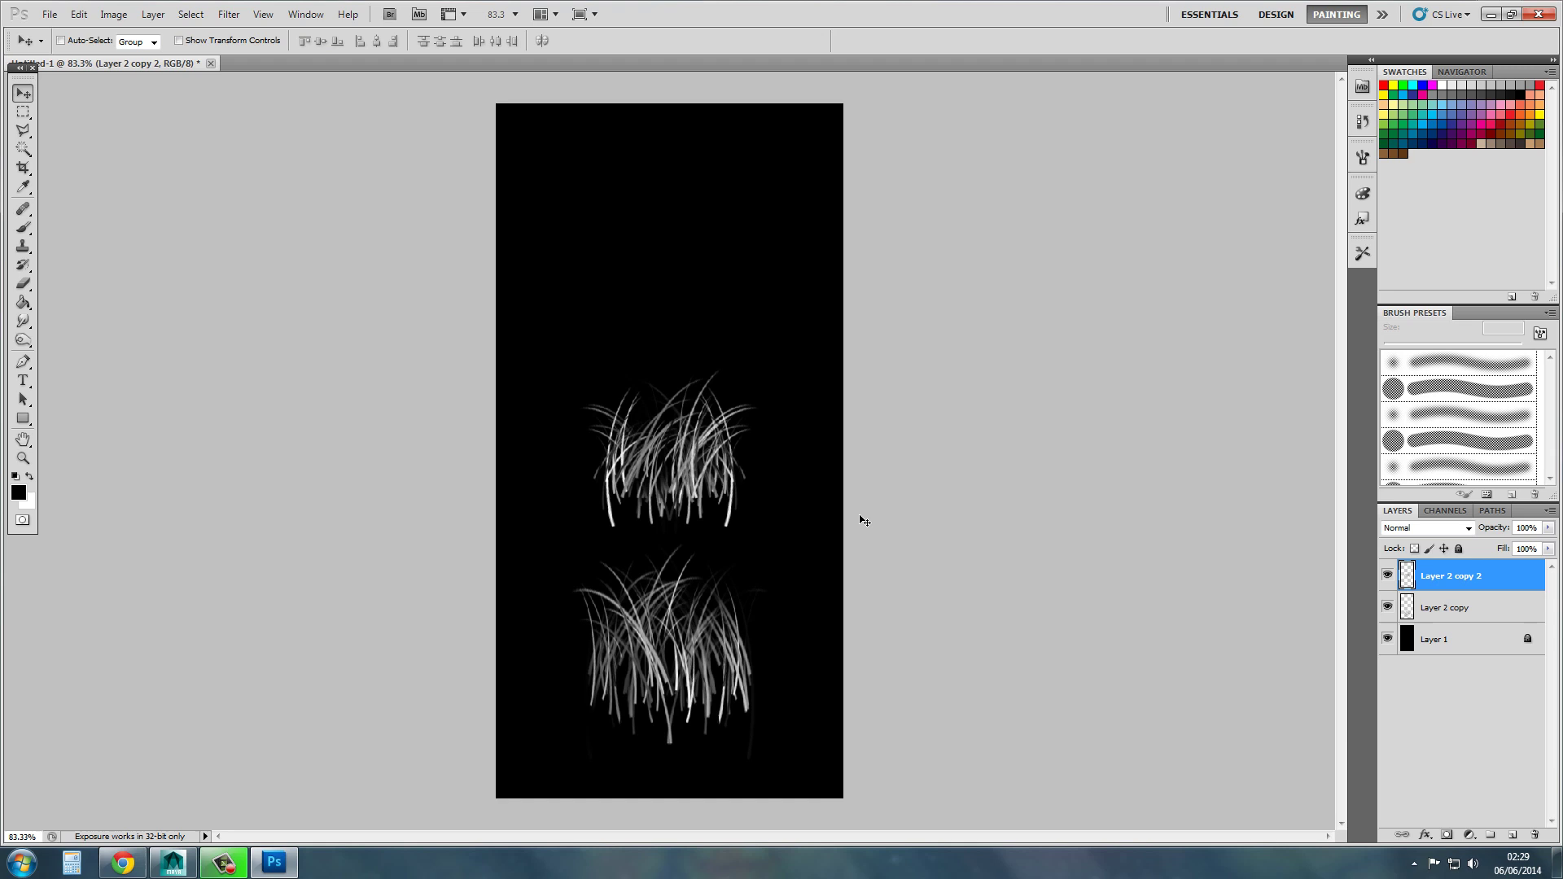
pyautogui.hotkey('ctrl', 't')
pyautogui.moveTo(671, 371); pyautogui.dragTo(677, 343)
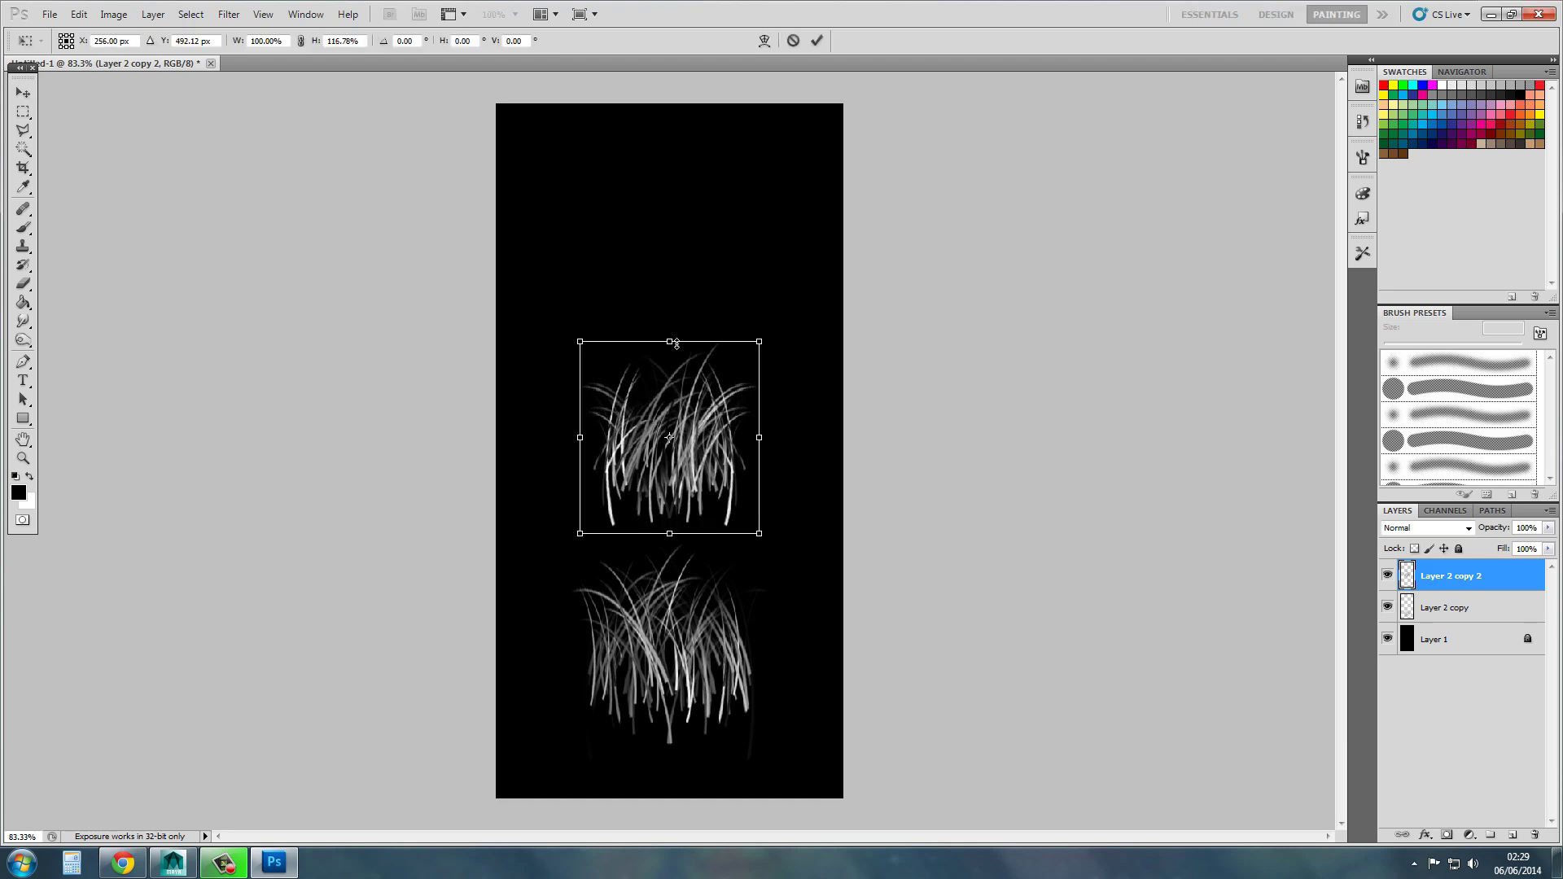
pyautogui.moveTo(707, 425); pyautogui.dragTo(692, 462)
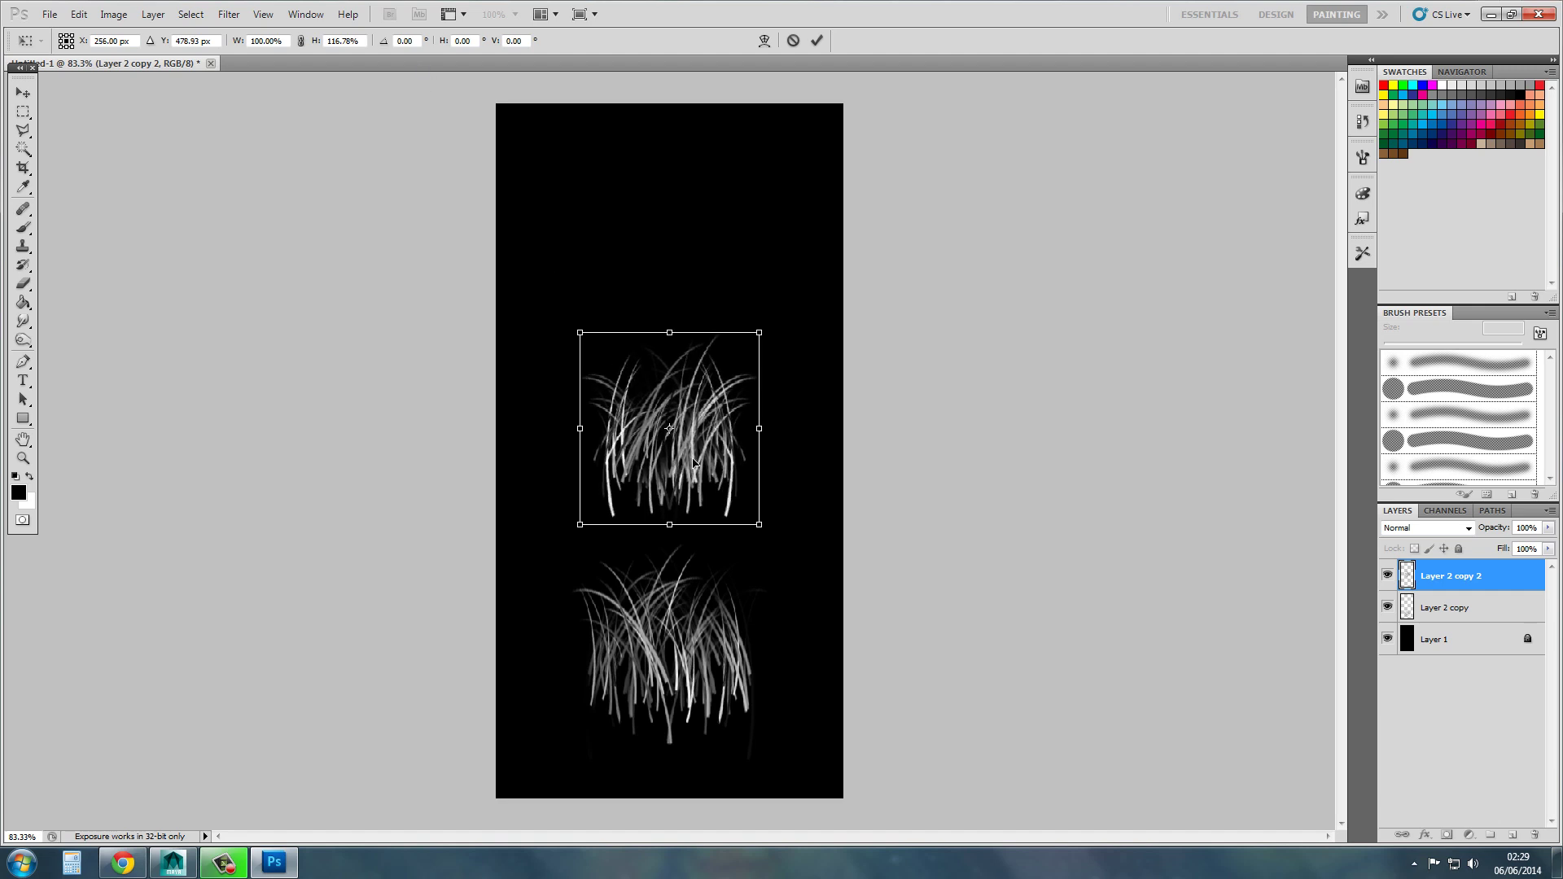
pyautogui.press('Return')
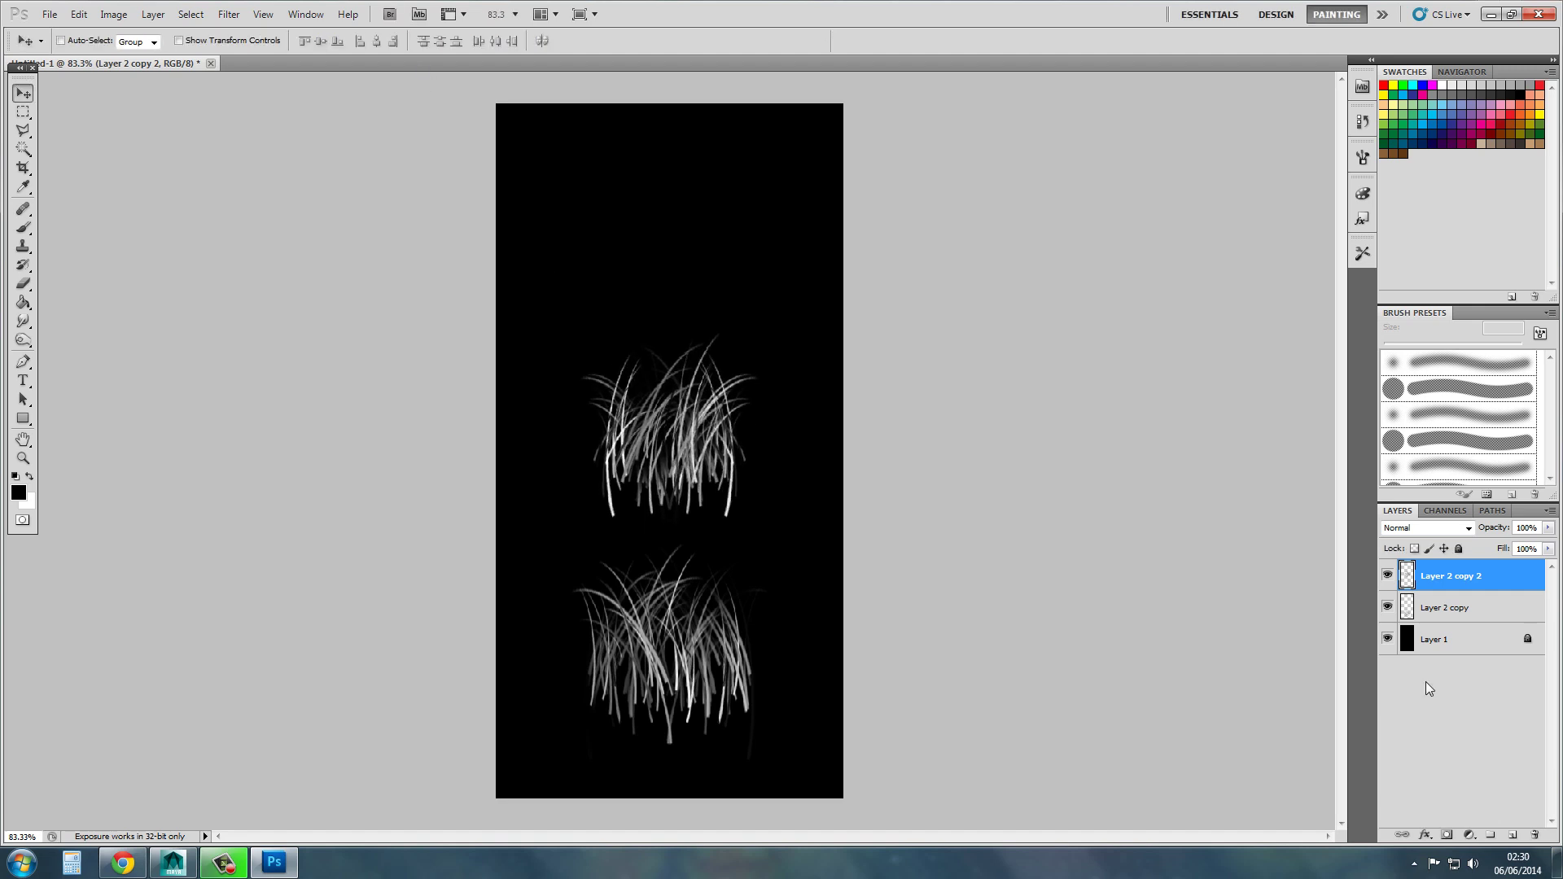
# - Enlarge the upper grass to about 127% and the lower to about 117%, repositioning each
pyautogui.hotkey('ctrl', 't')
pyautogui.keyDown('shift'); pyautogui.moveTo(588, 341); pyautogui.dragTo(546, 271); pyautogui.keyUp('shift')
pyautogui.moveTo(708, 400); pyautogui.dragTo(734, 339)
pyautogui.press('Return')
pyautogui.click(1399, 620)
pyautogui.hotkey('ctrl', 't')
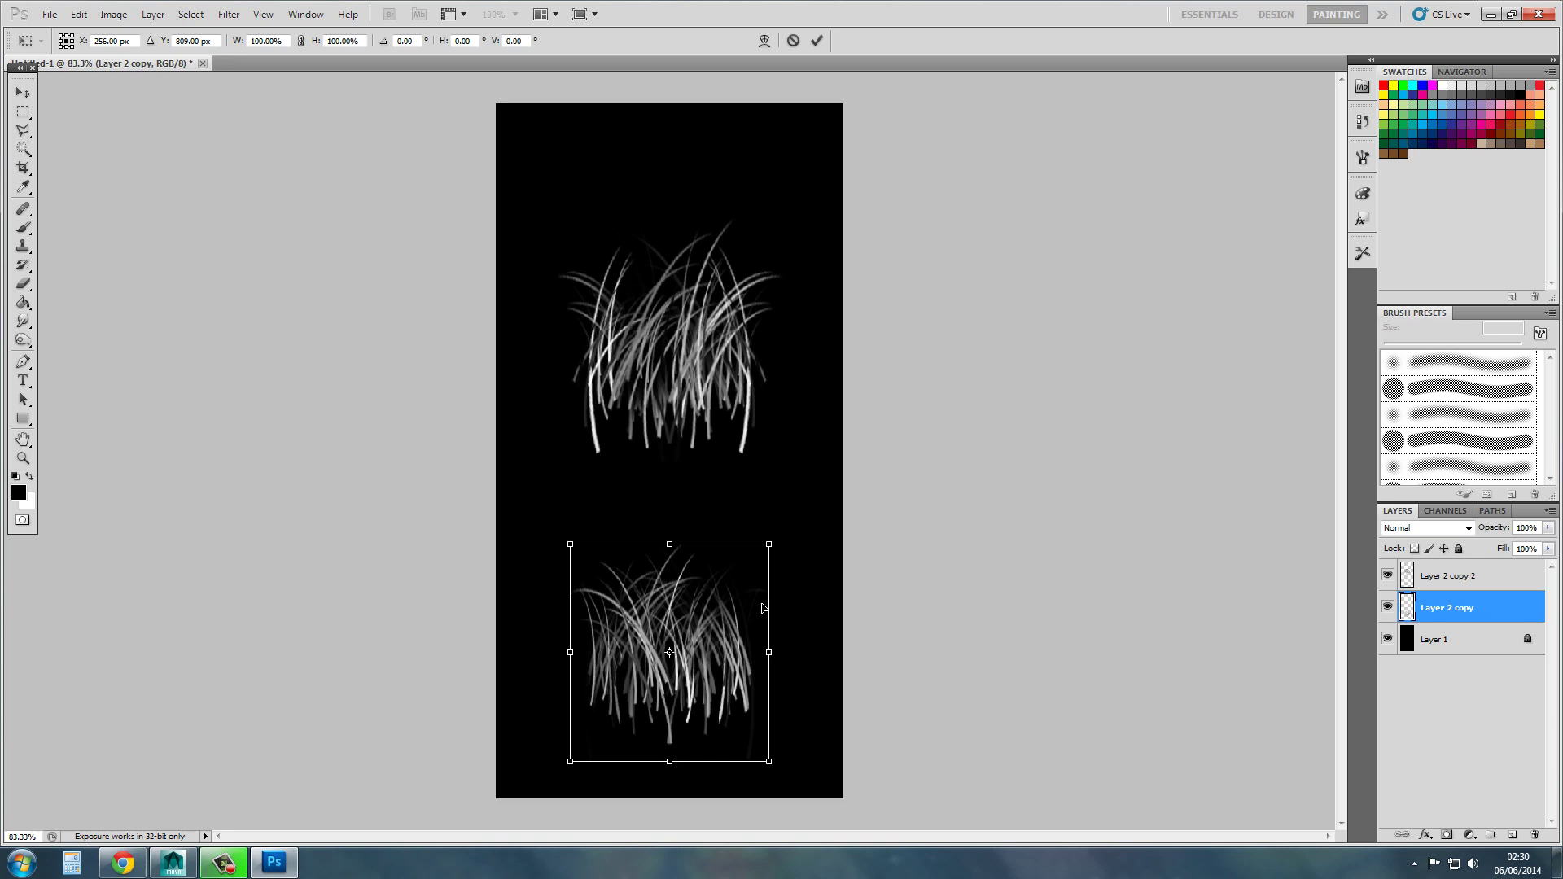
pyautogui.keyDown('shift'); pyautogui.moveTo(580, 552); pyautogui.dragTo(535, 503); pyautogui.keyUp('shift')
pyautogui.moveTo(714, 611); pyautogui.dragTo(737, 686)
pyautogui.press('Return')
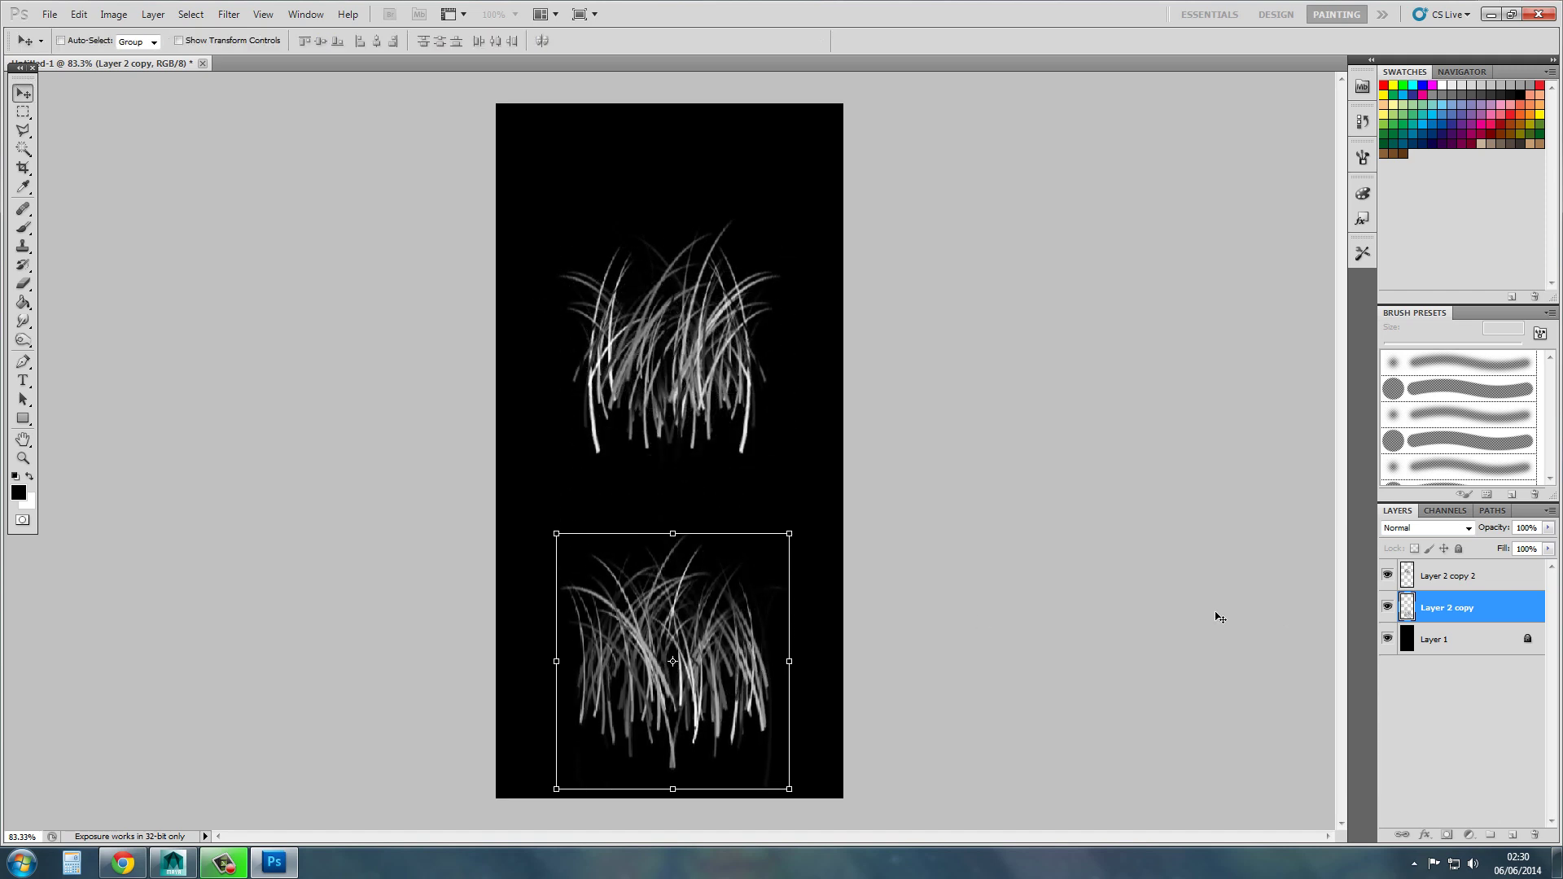
# - Move the upper grass tuft higher on the canvas
pyautogui.click(1438, 580)
pyautogui.hotkey('ctrl', 't')
pyautogui.moveTo(670, 377); pyautogui.dragTo(671, 320)
pyautogui.press('Return')
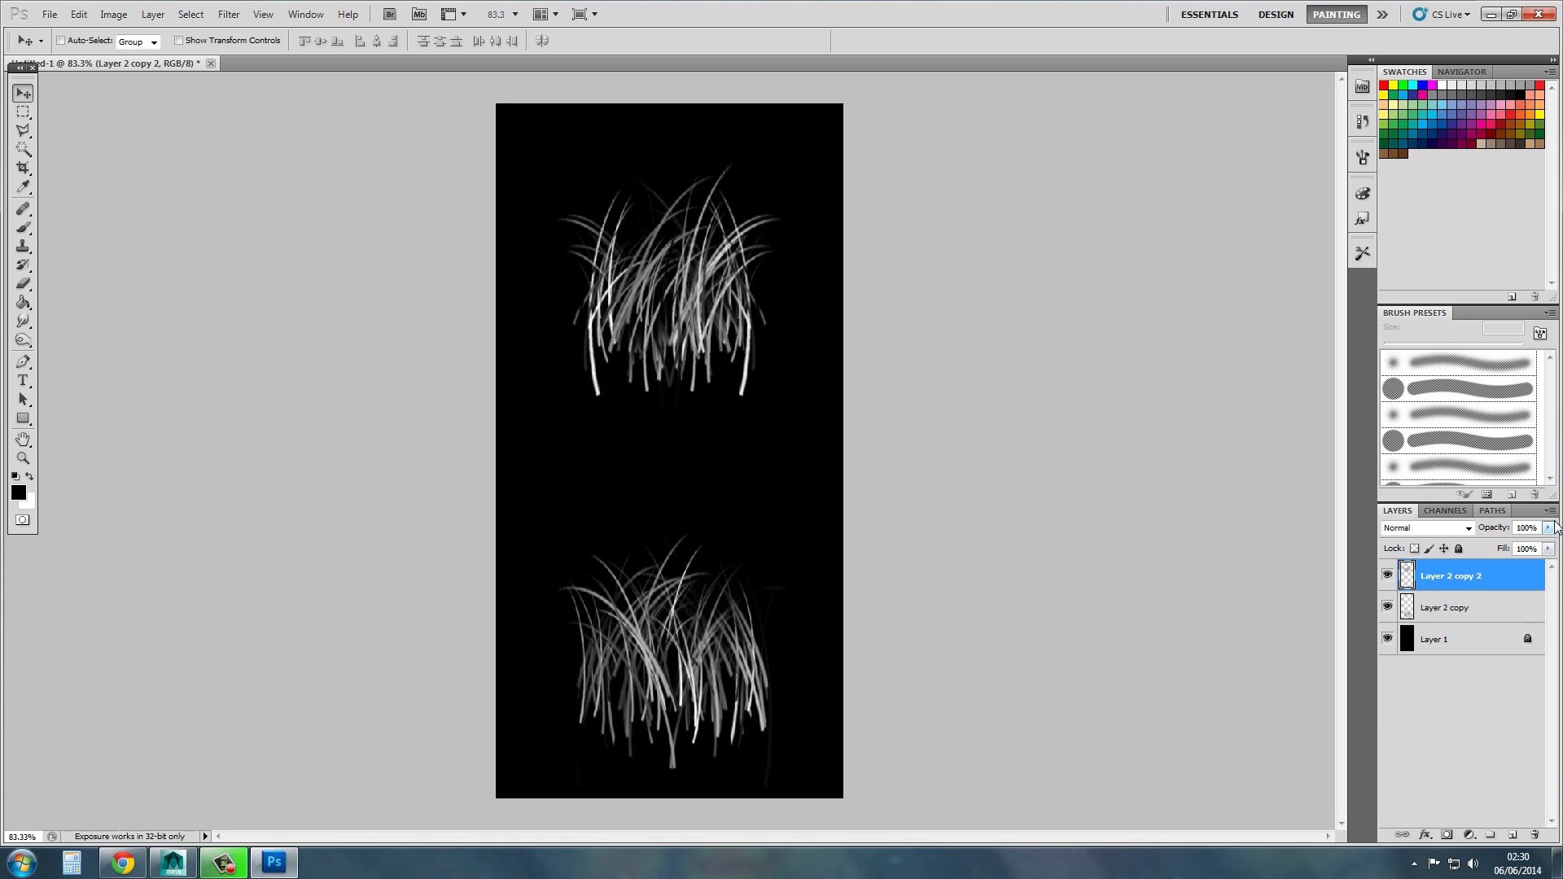
# - Select both grass layers and merge them from the Layers panel menu
pyautogui.click(1446, 511)
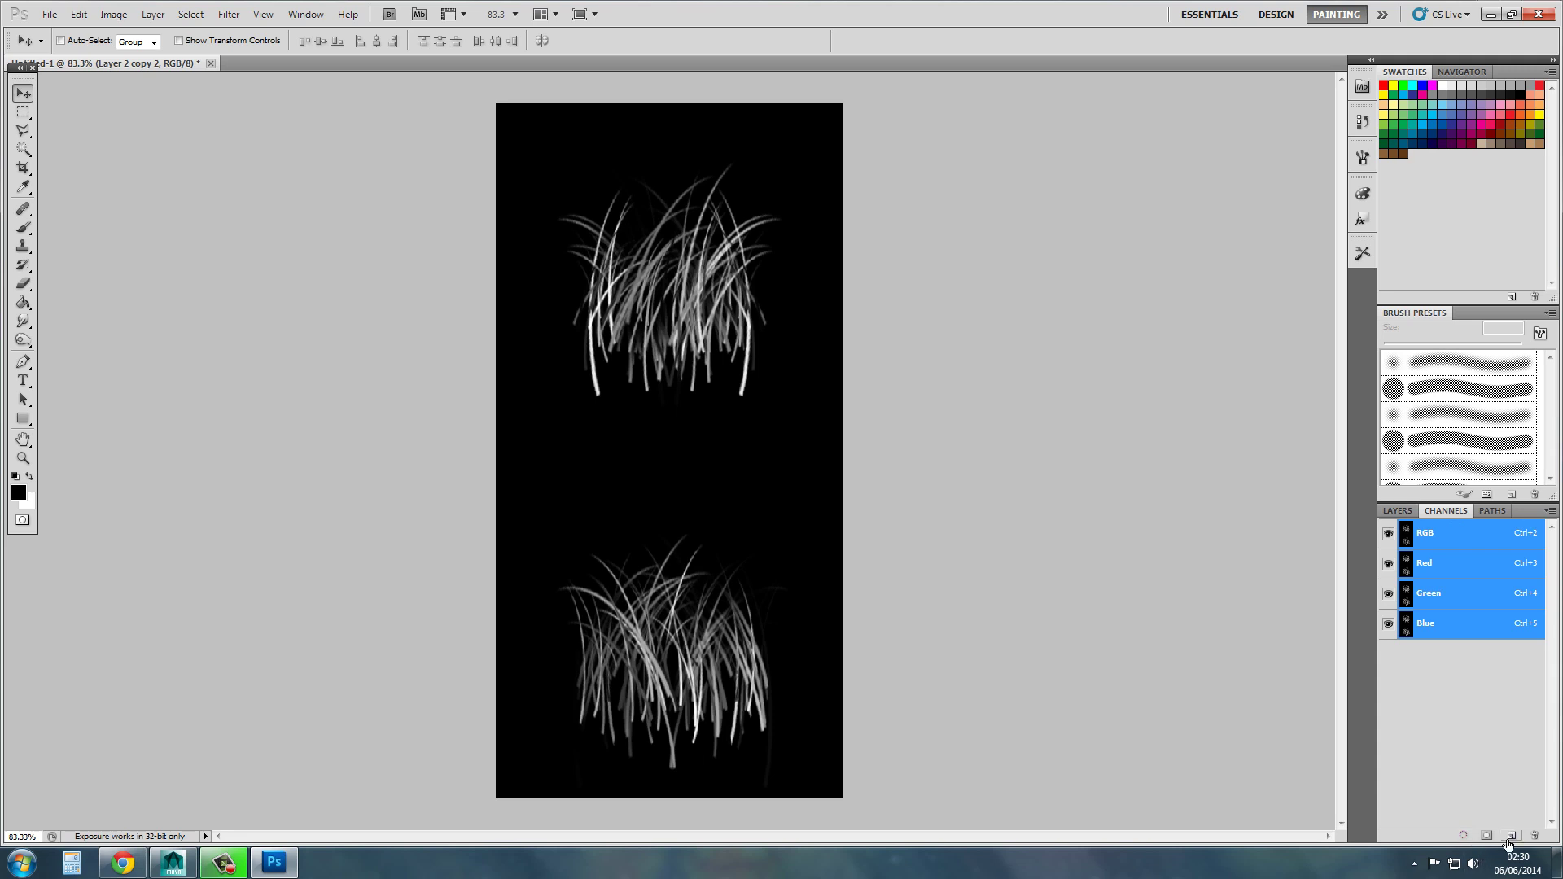
pyautogui.click(1396, 511)
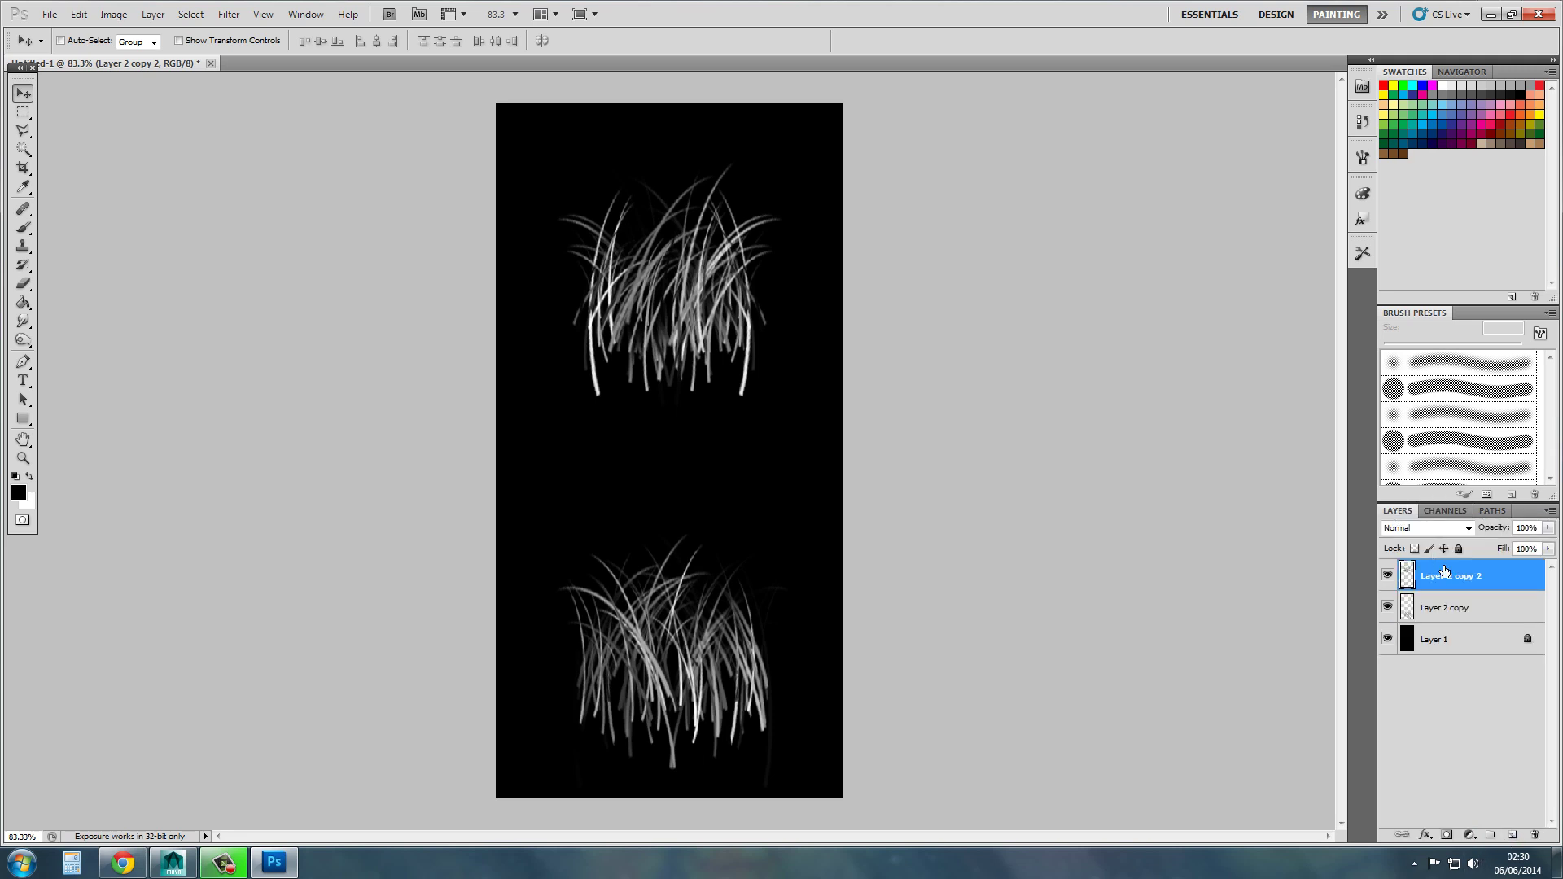
pyautogui.keyDown('shift'); pyautogui.click(1471, 610); pyautogui.keyUp('shift')
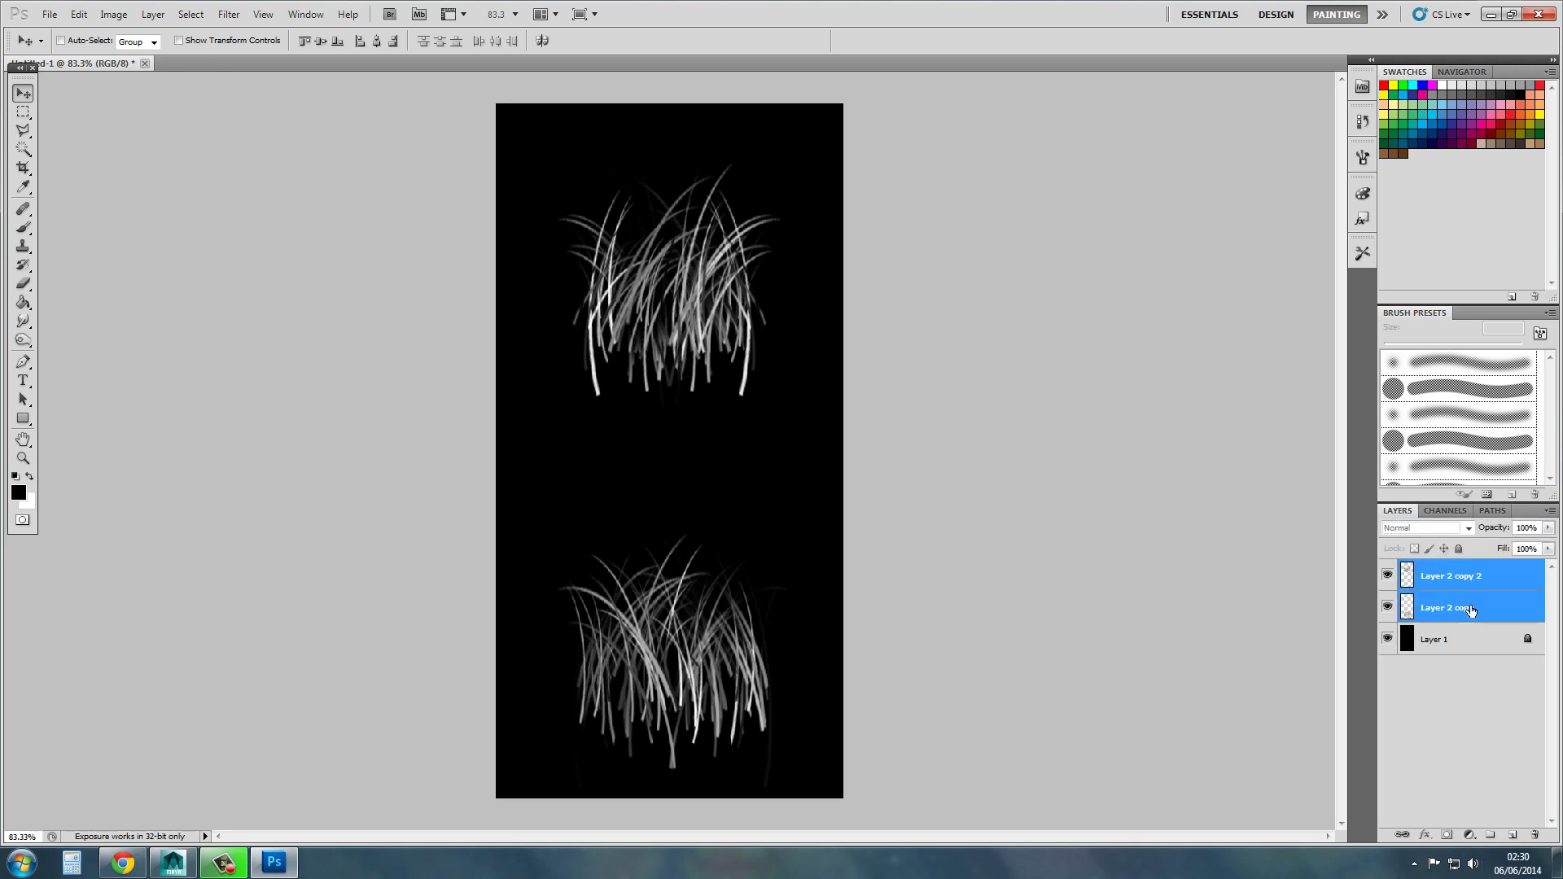
pyautogui.click(1551, 512)
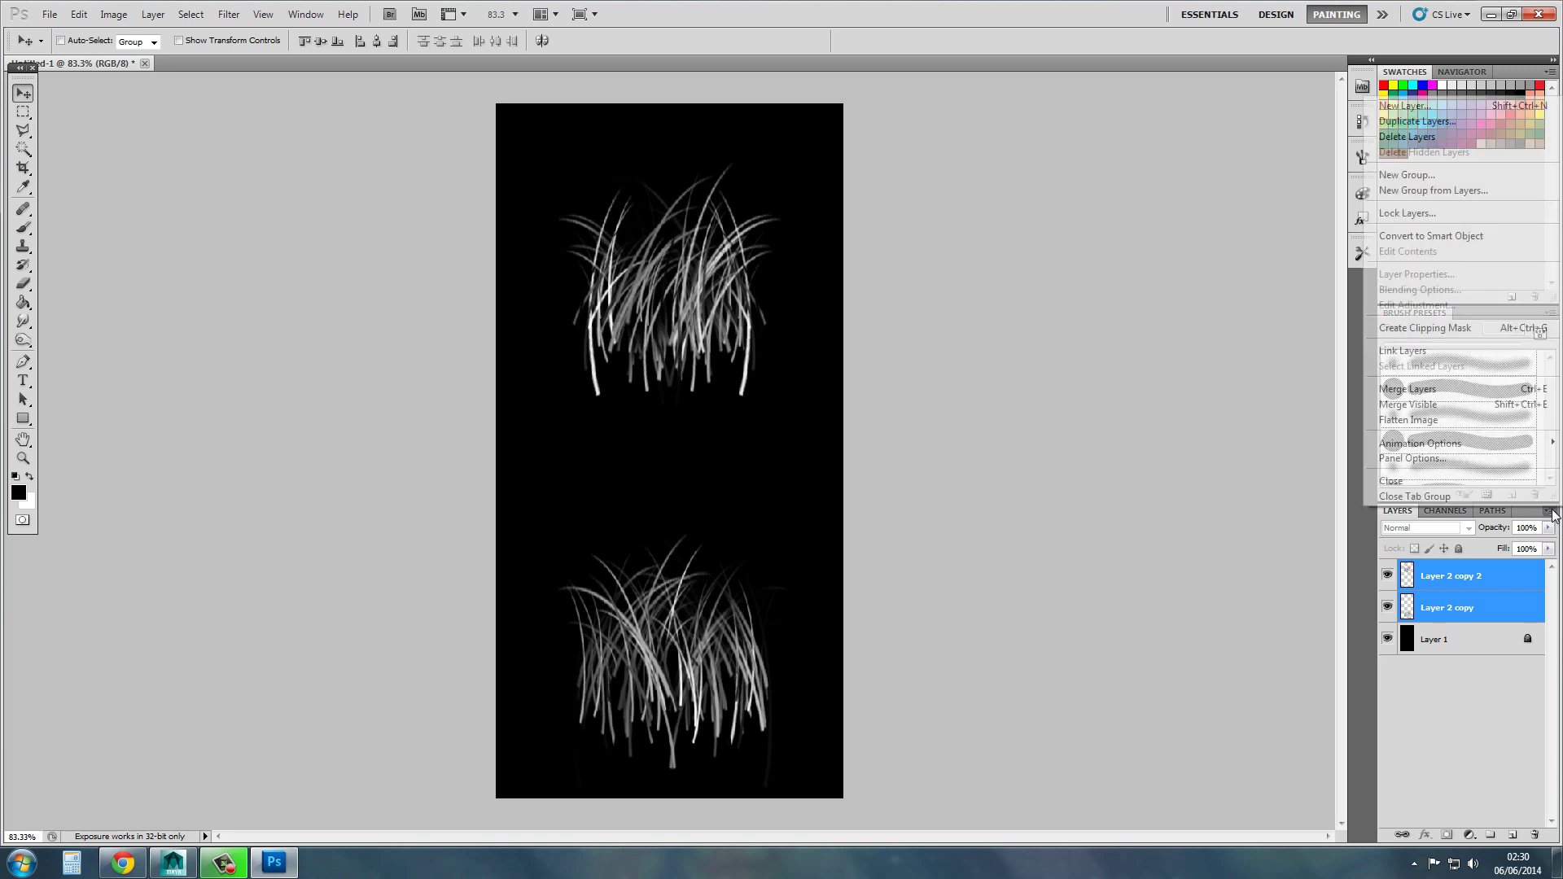
pyautogui.click(1445, 393)
# - Try adding an Alpha 1 channel and pasting into it, then undo back to two grass layers
pyautogui.click(1455, 508)
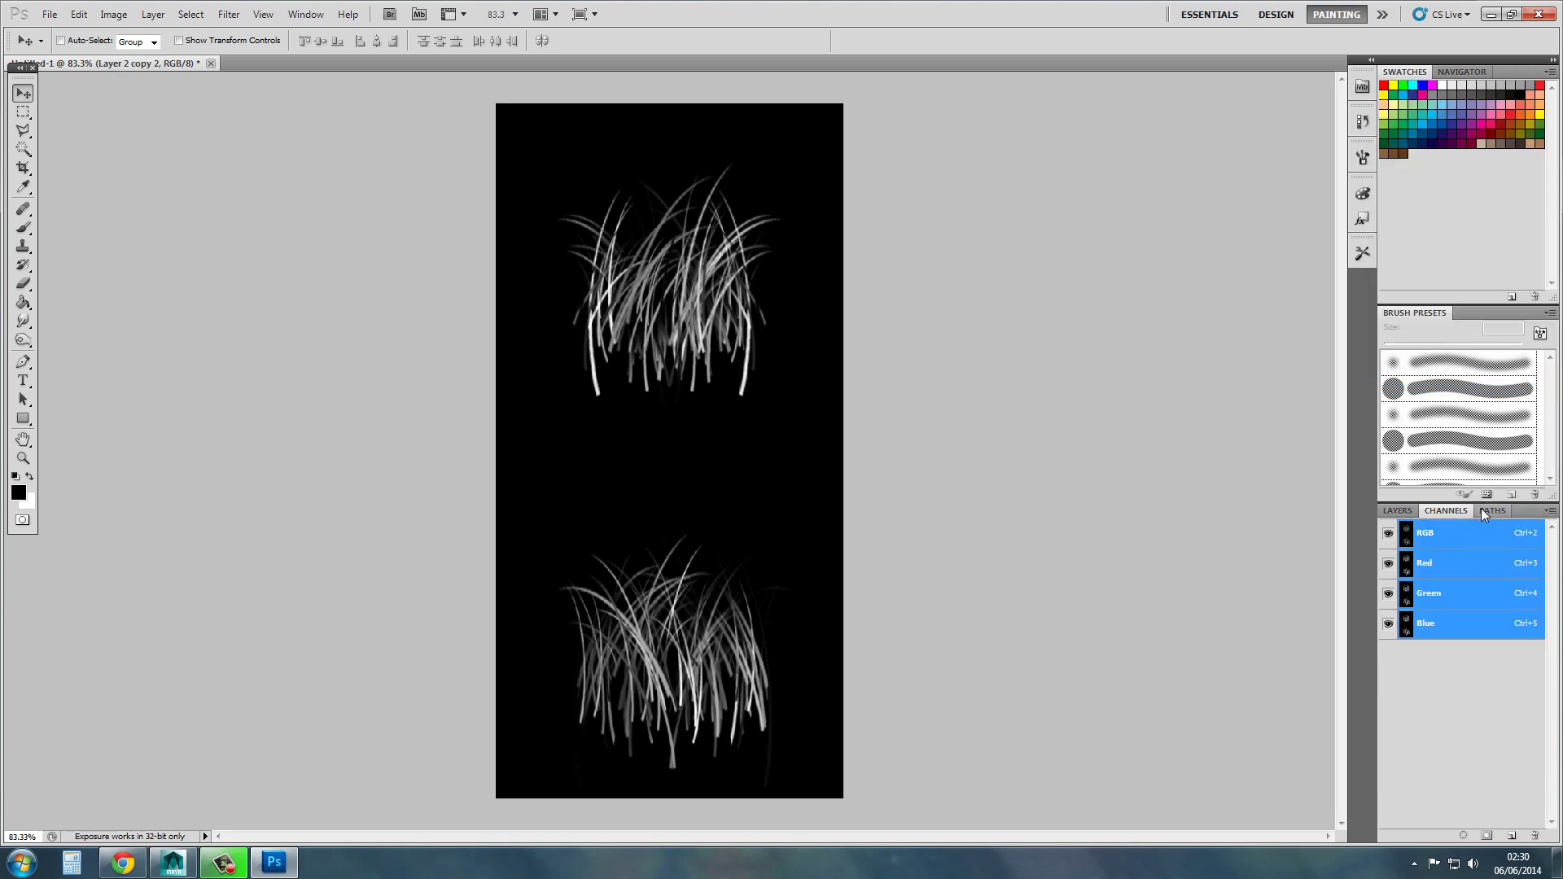
pyautogui.click(1514, 837)
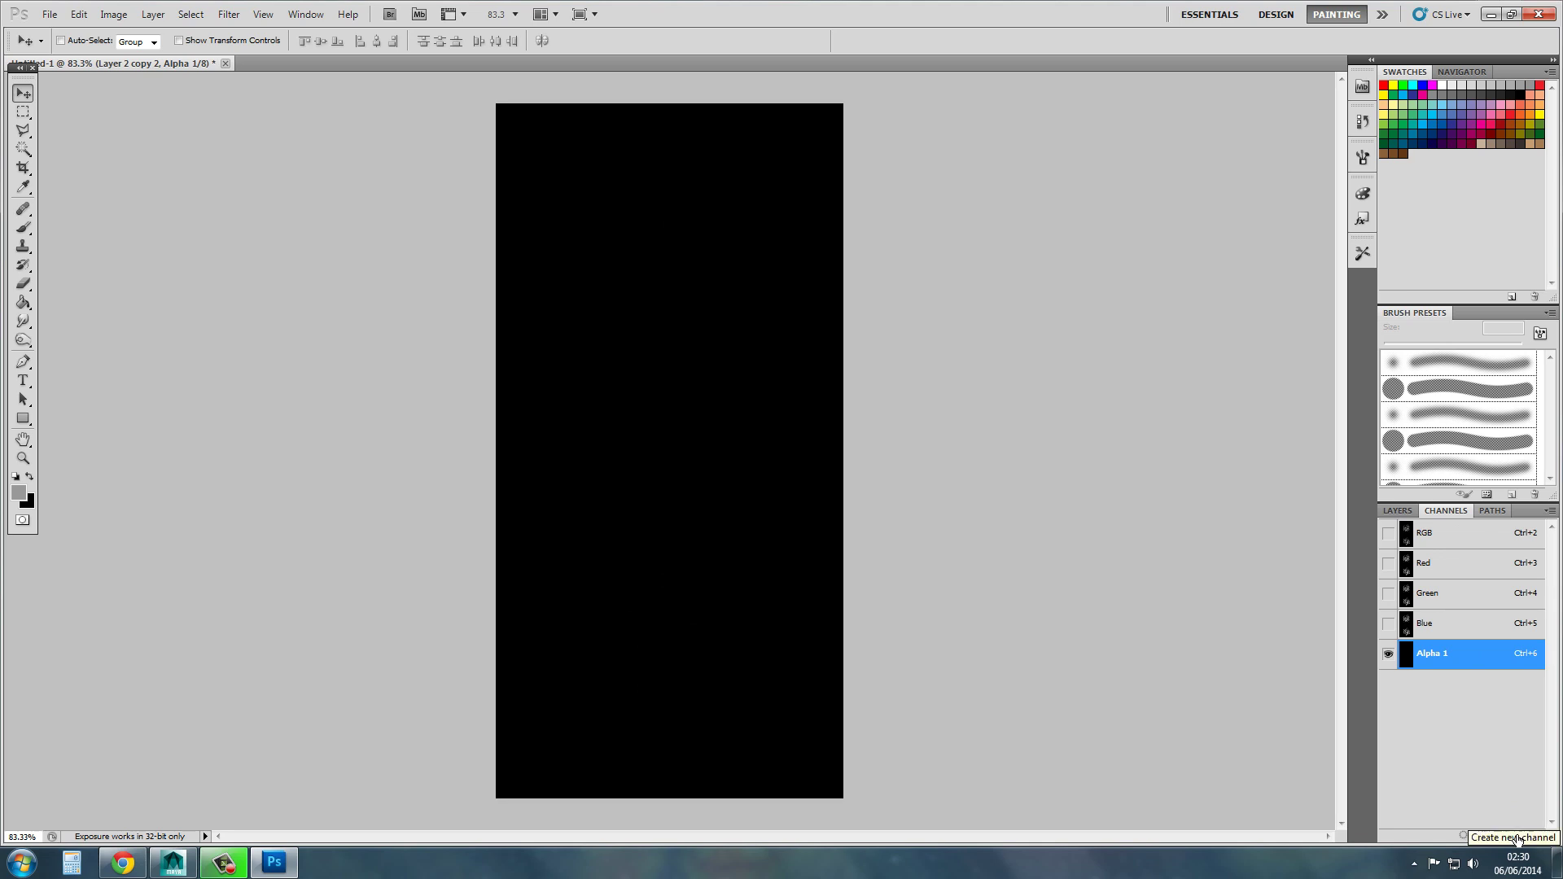
pyautogui.click(1412, 512)
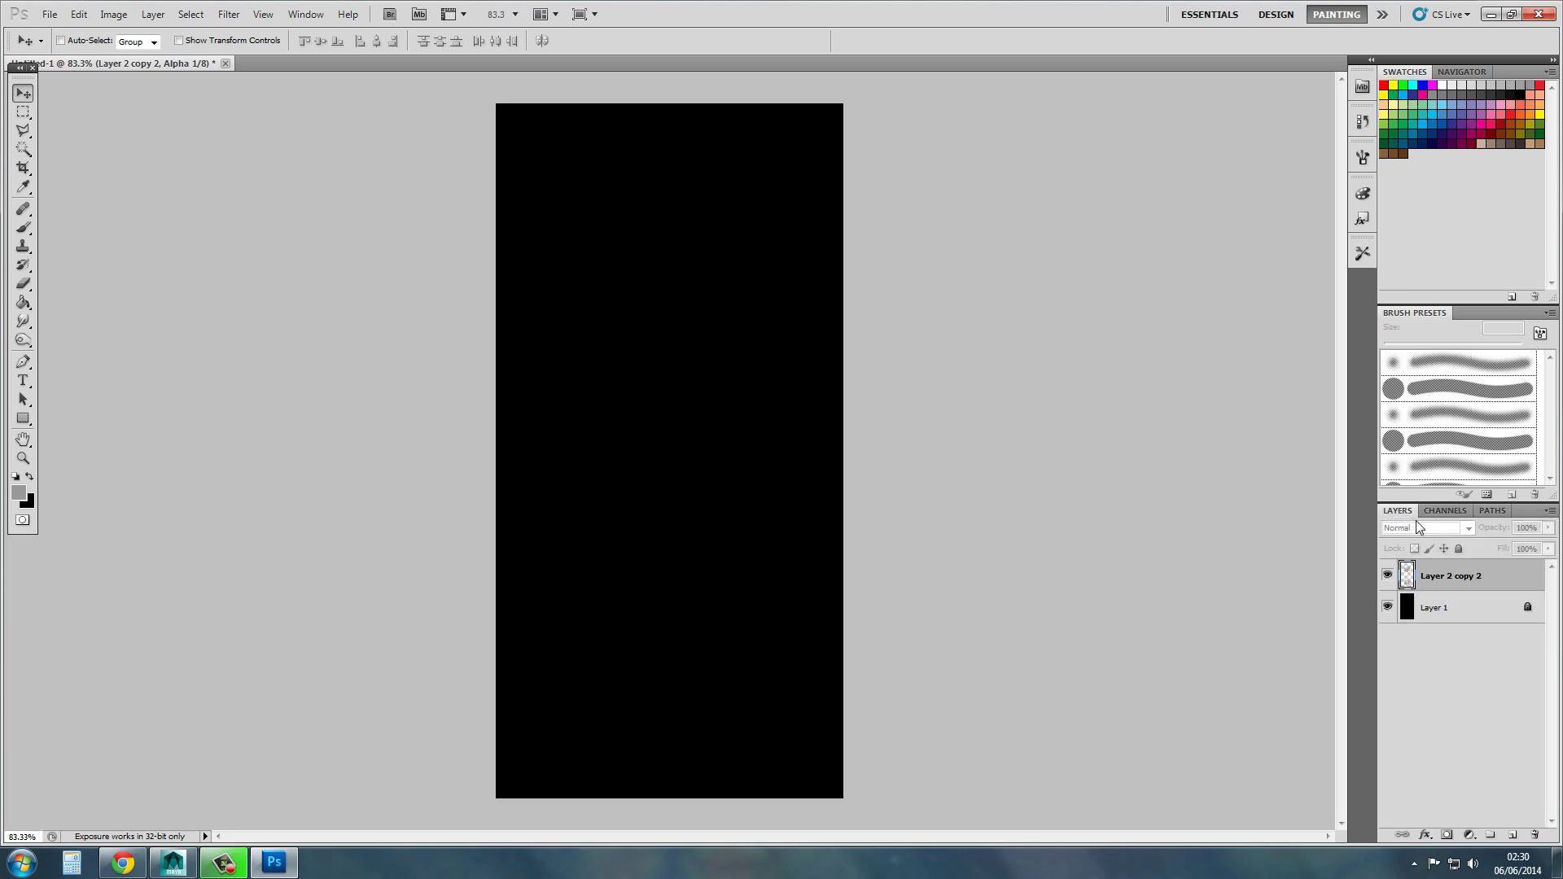
pyautogui.click(1458, 583)
pyautogui.click(1493, 511)
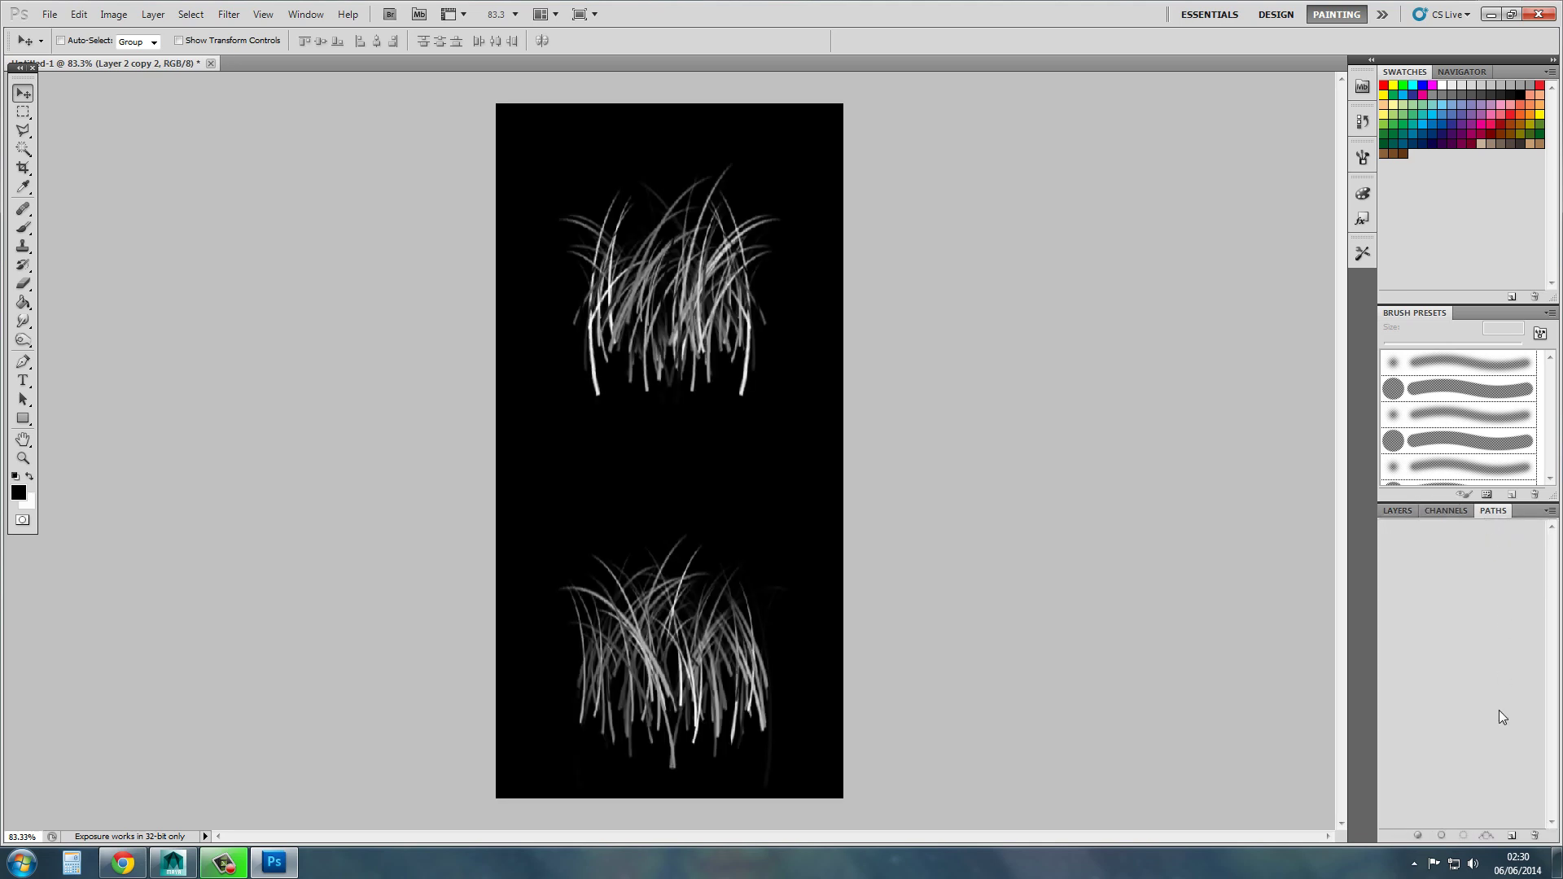
pyautogui.click(1445, 511)
pyautogui.click(1470, 653)
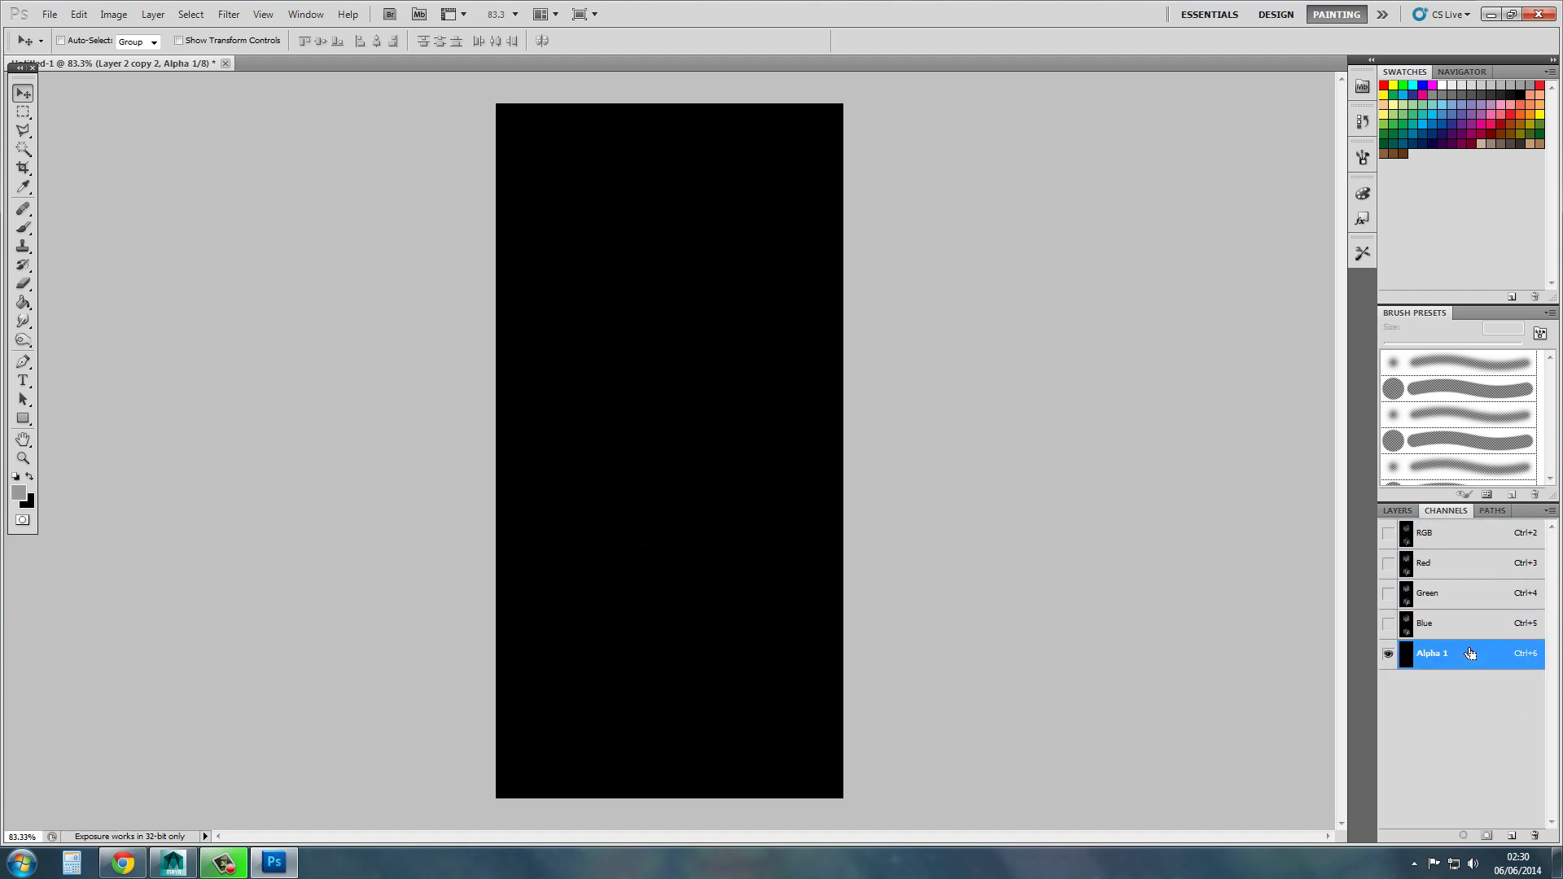
pyautogui.hotkey('ctrl', 'v')
pyautogui.hotkey('ctrl', 'z')
pyautogui.hotkey('ctrl', 'alt', 'z')
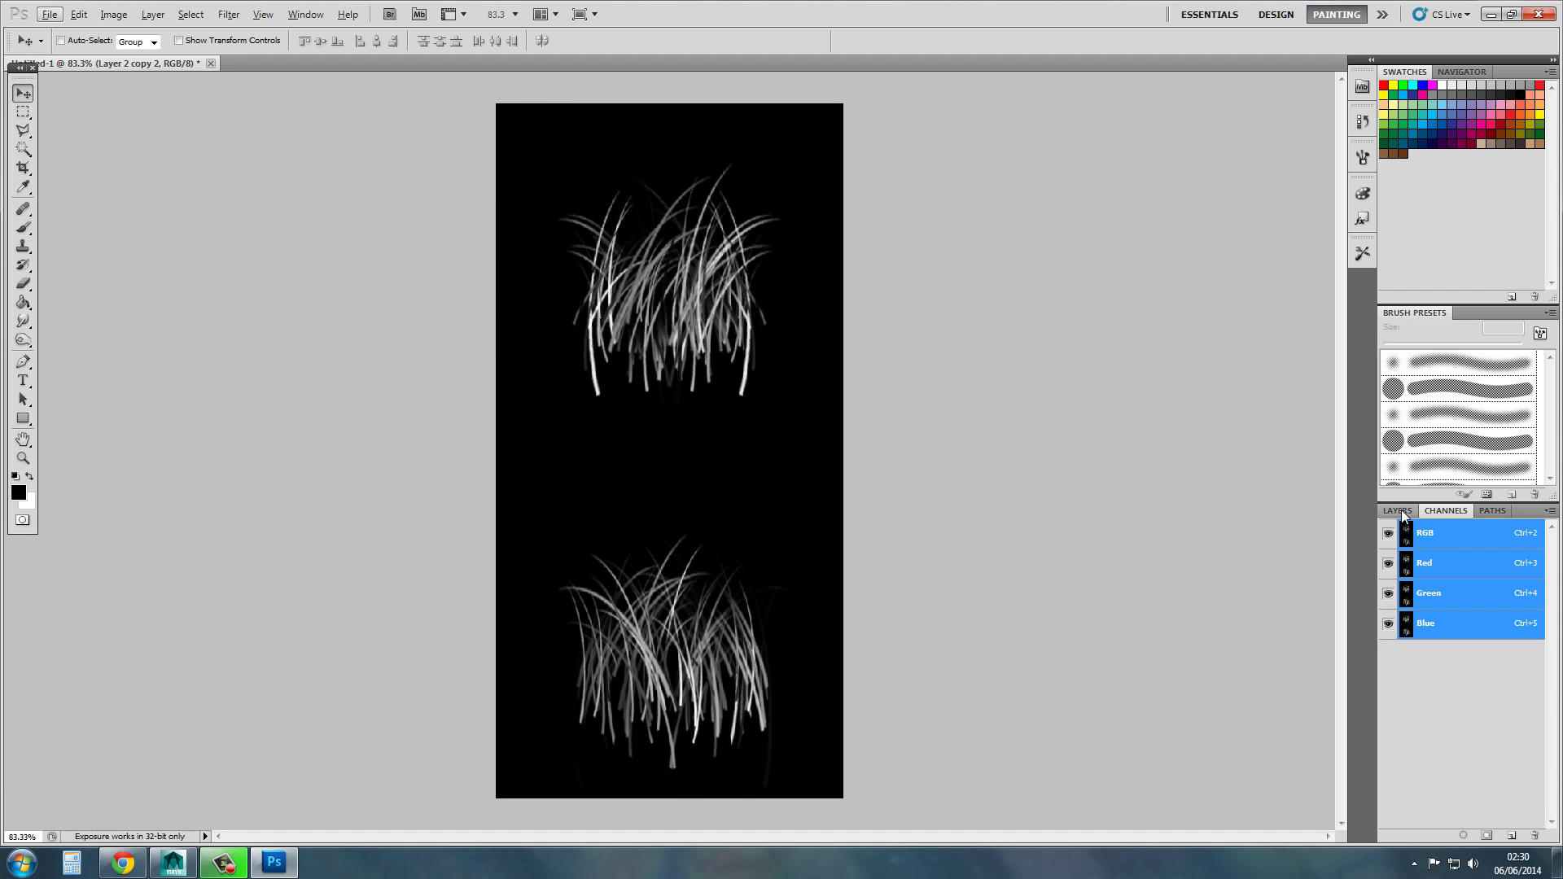
# - Reselect Layer 2 copy with Layer 2 copy 2 and merge them into one layer
pyautogui.click(1401, 511)
pyautogui.keyDown('shift'); pyautogui.click(1525, 623); pyautogui.keyUp('shift')
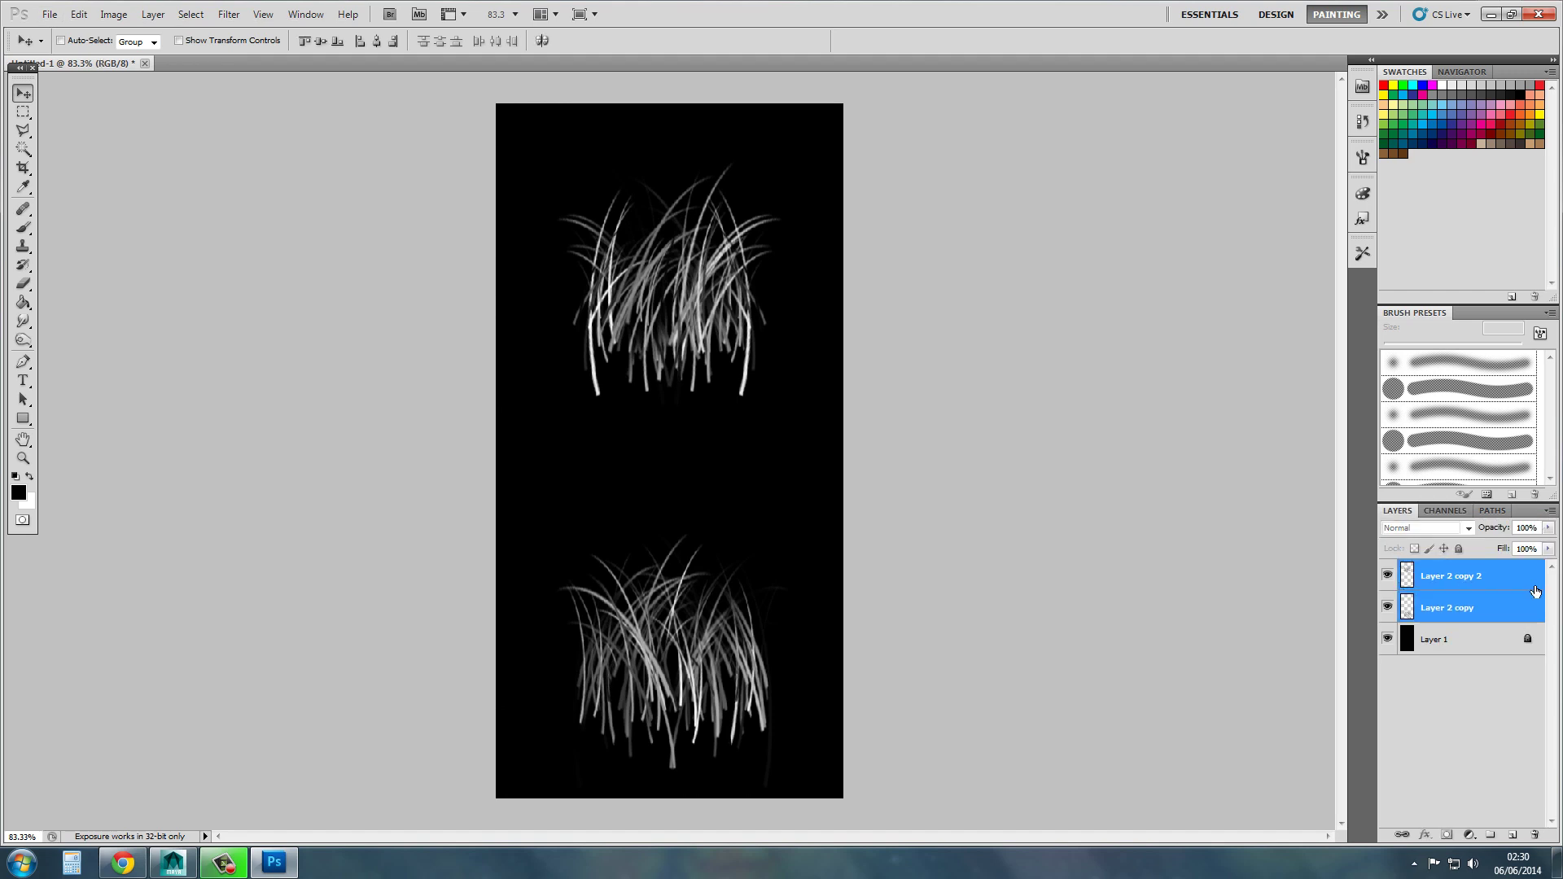
pyautogui.click(1550, 511)
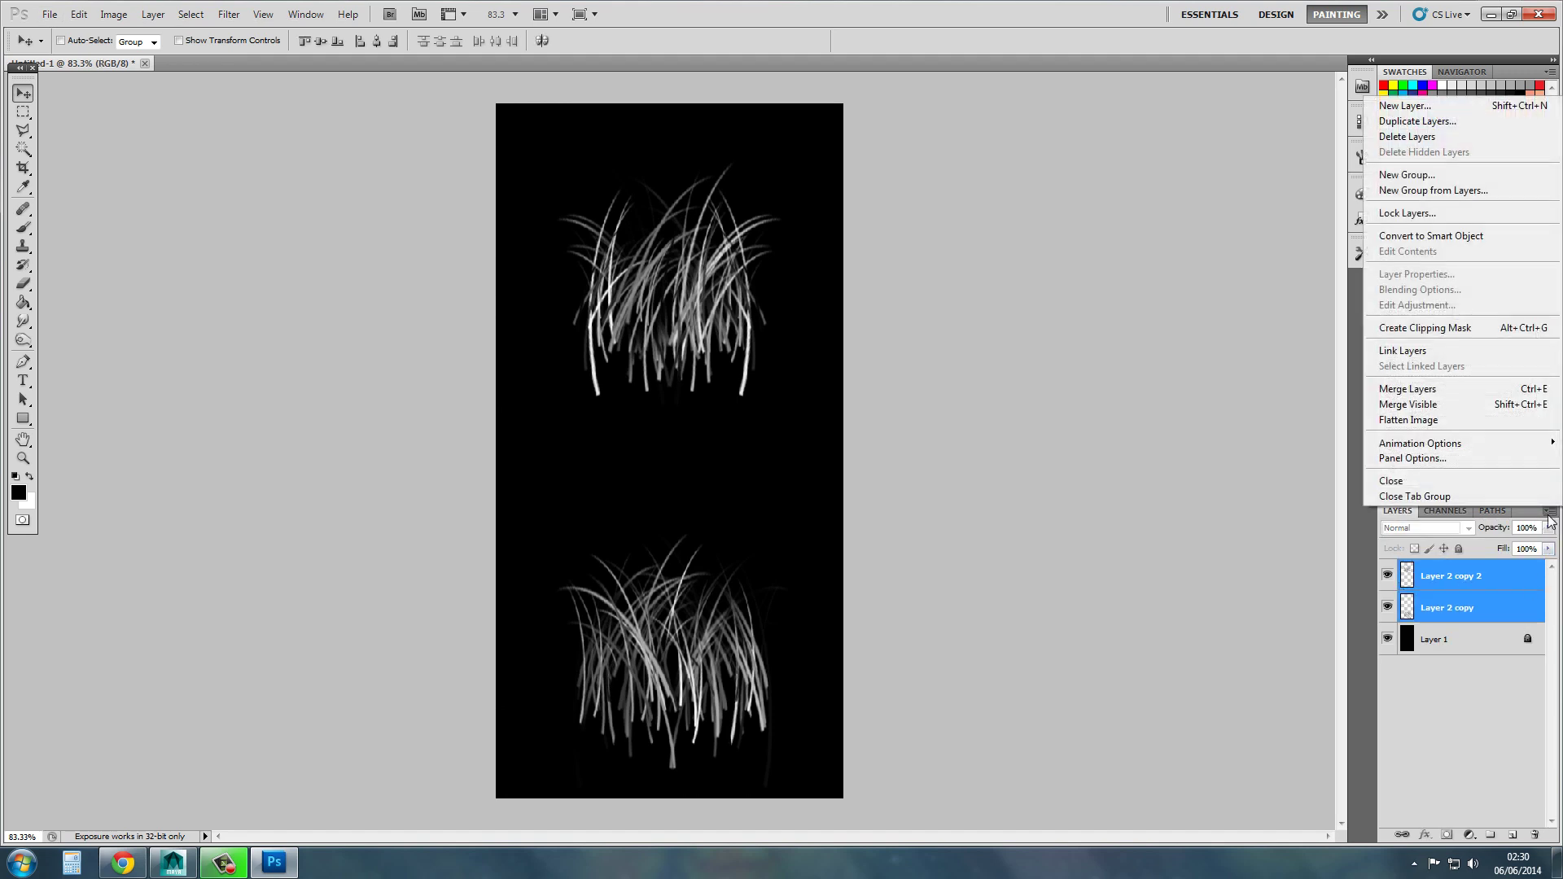
pyautogui.click(1439, 393)
pyautogui.click(22, 111)
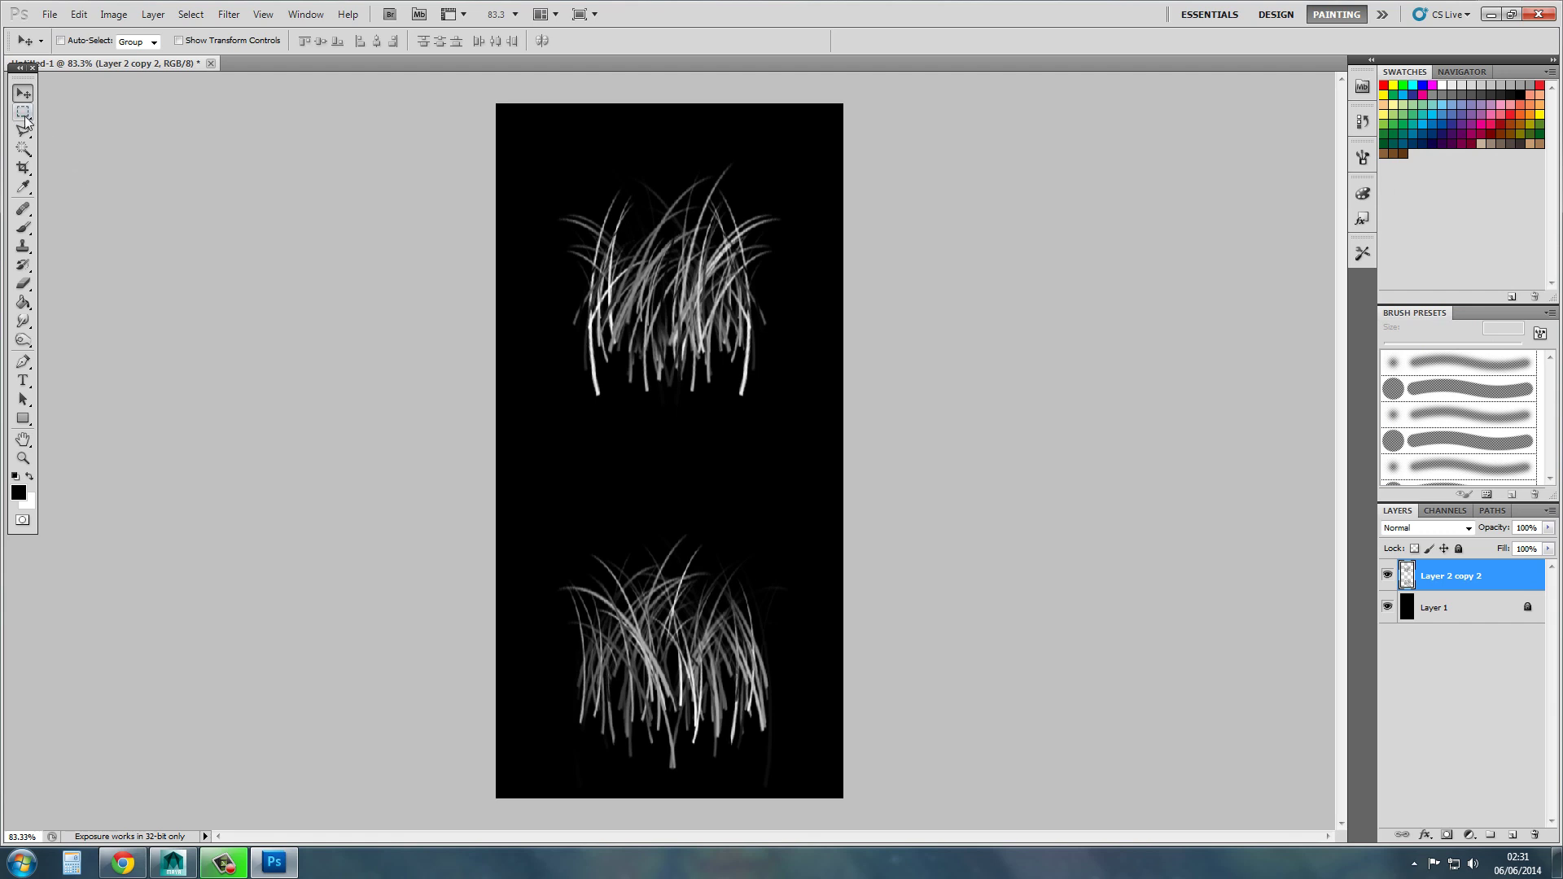
# - Save a Select All selection as Alpha 1 and paste the grass into it
pyautogui.hotkey('ctrl', 'a')
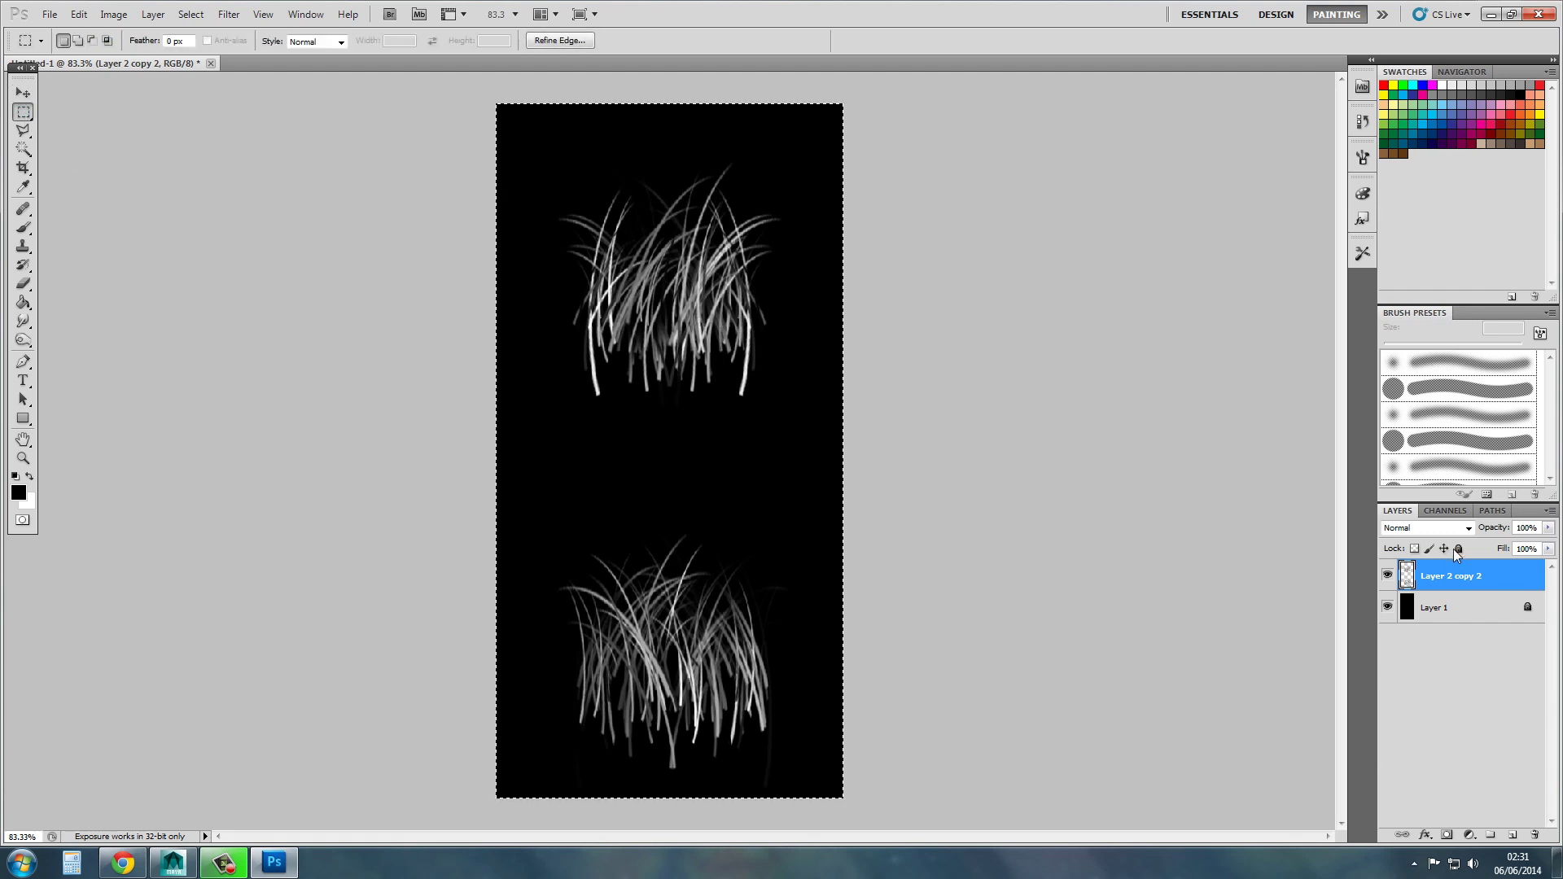
pyautogui.click(1448, 511)
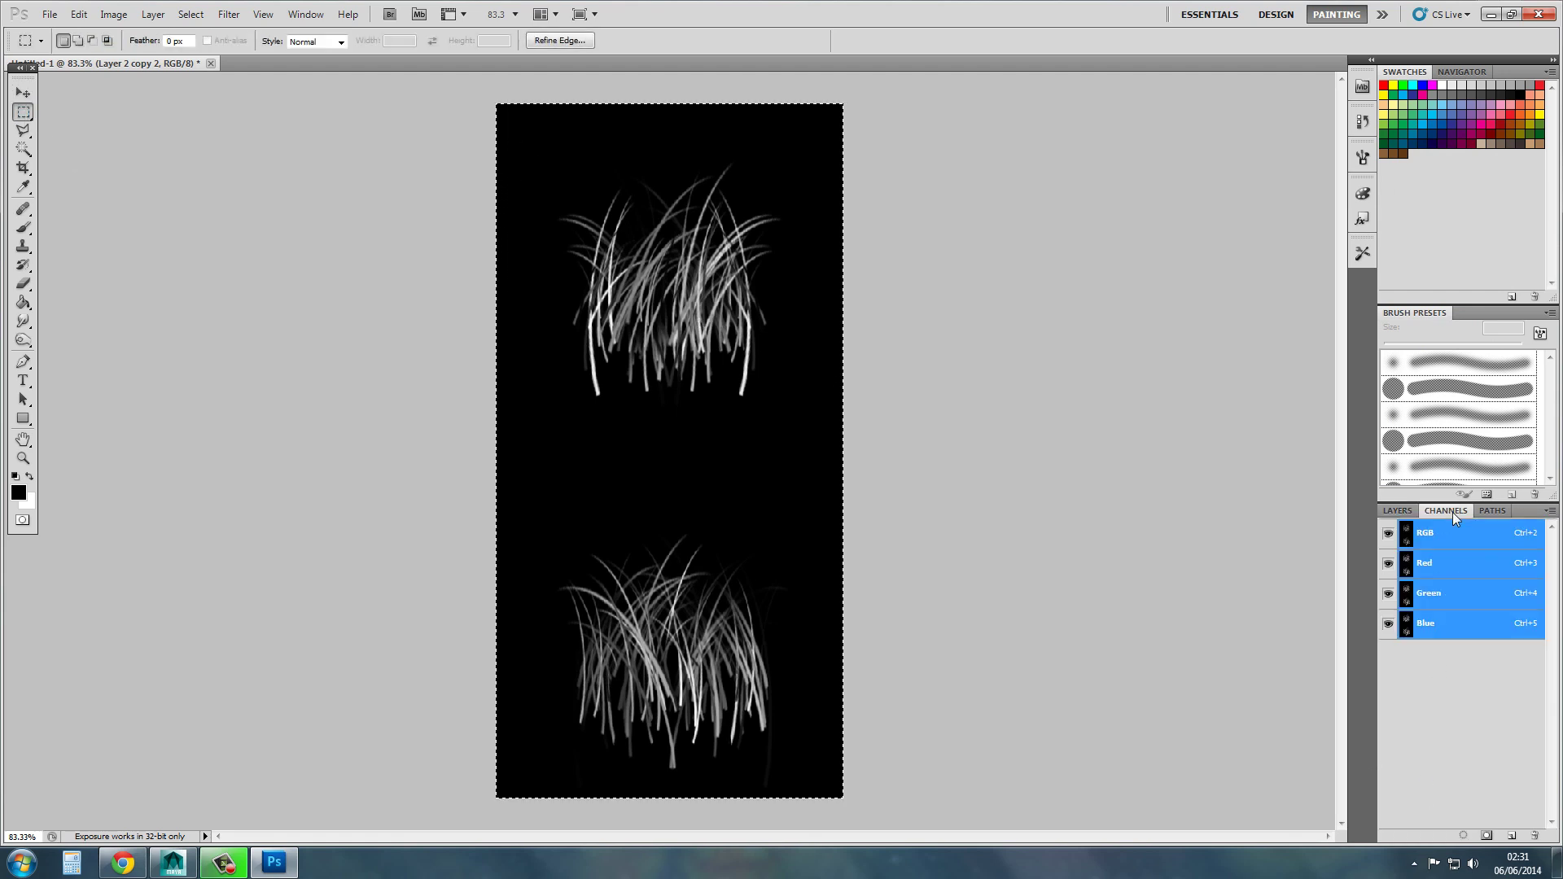
pyautogui.click(1495, 836)
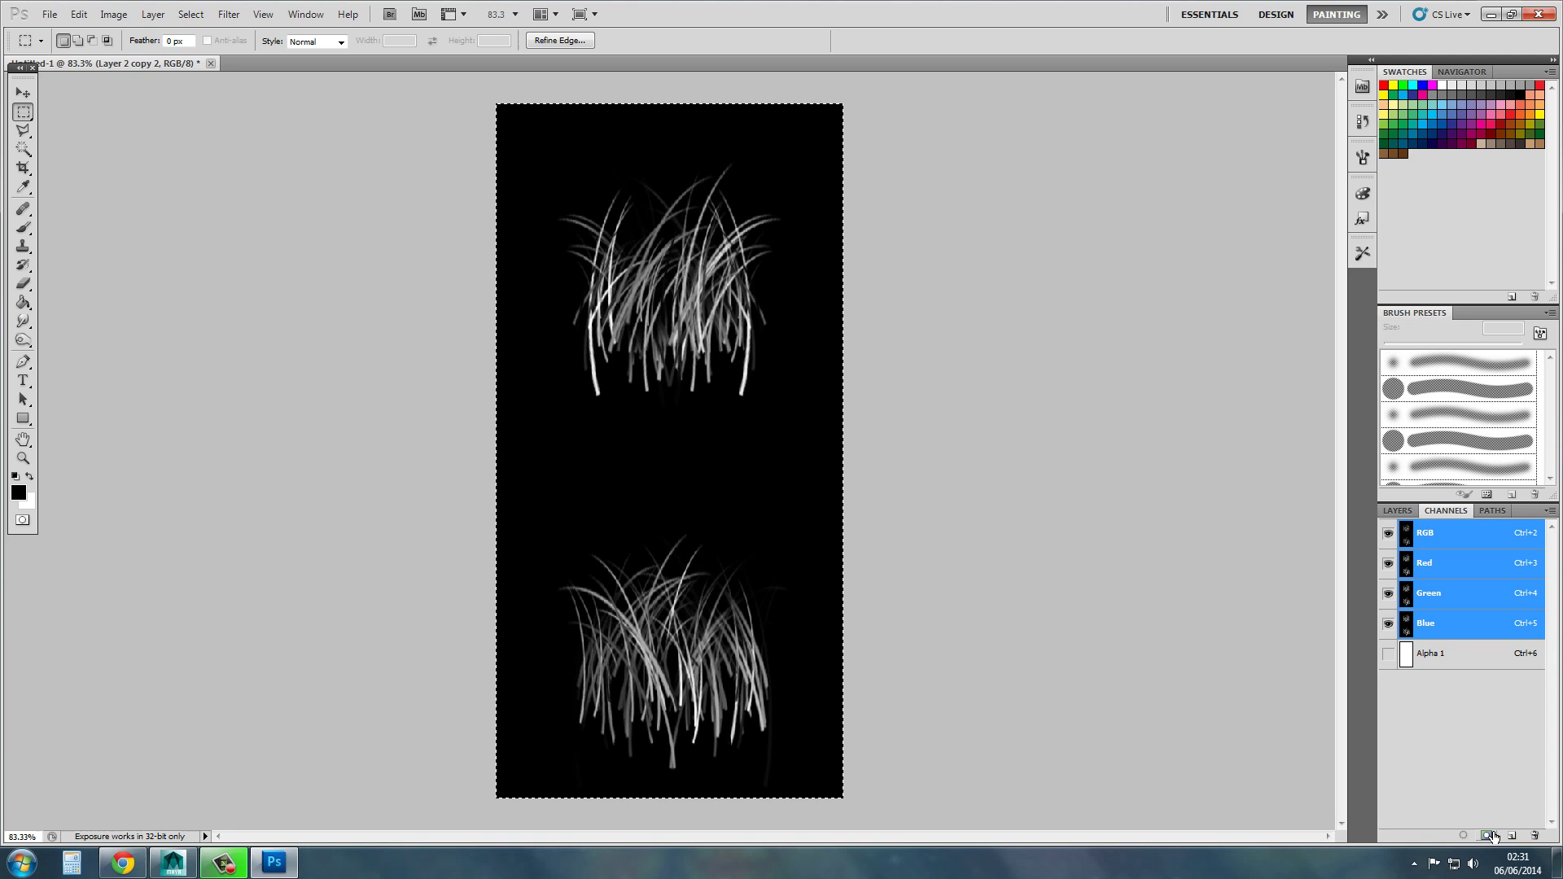
pyautogui.click(1472, 660)
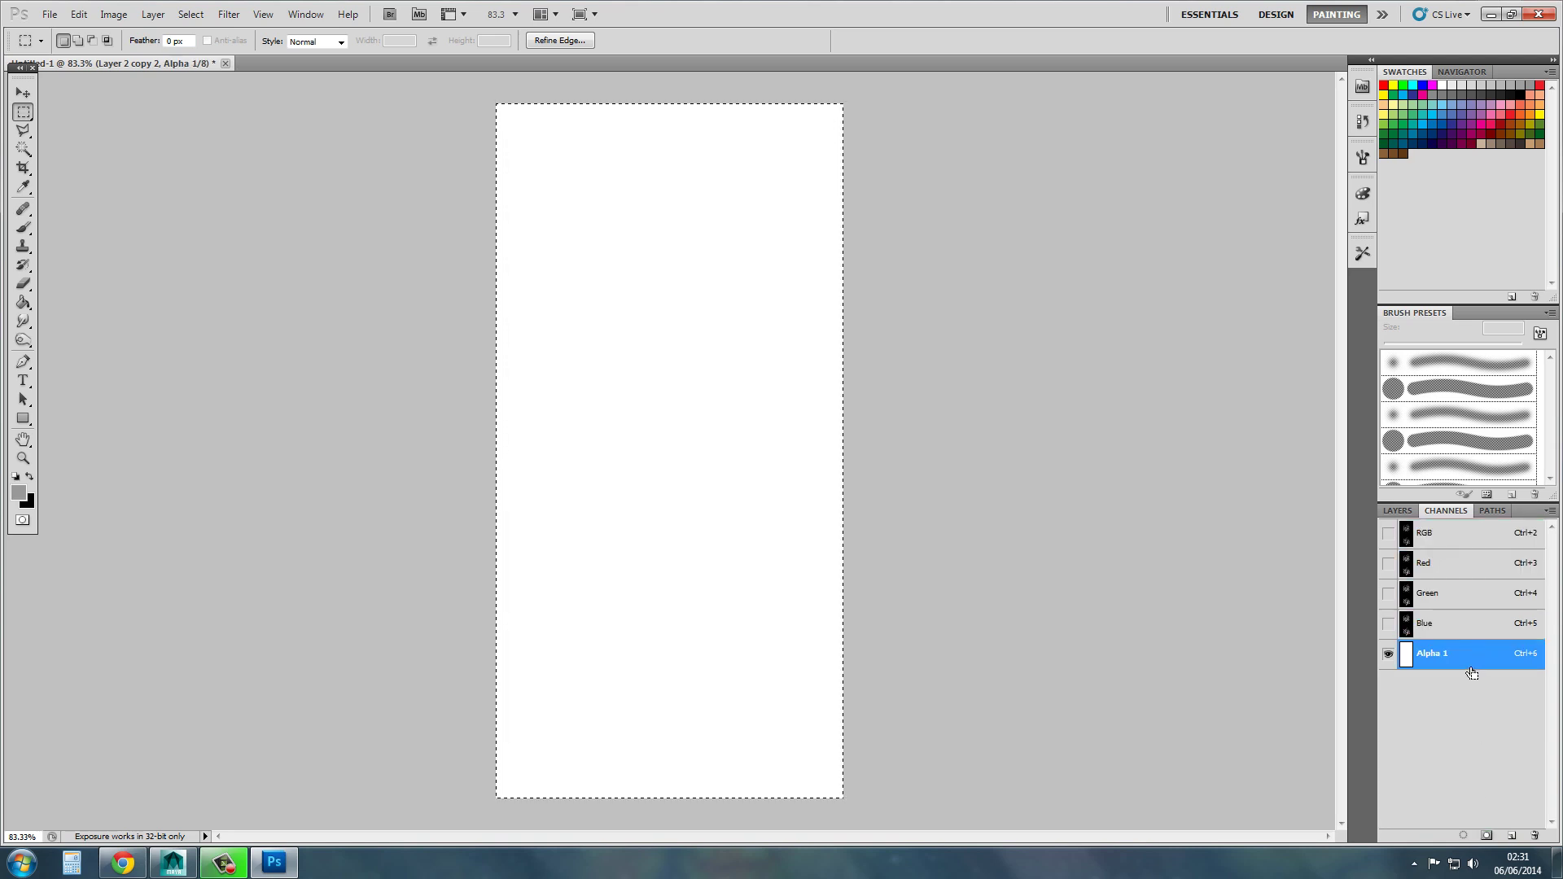
pyautogui.hotkey('ctrl', 'v')
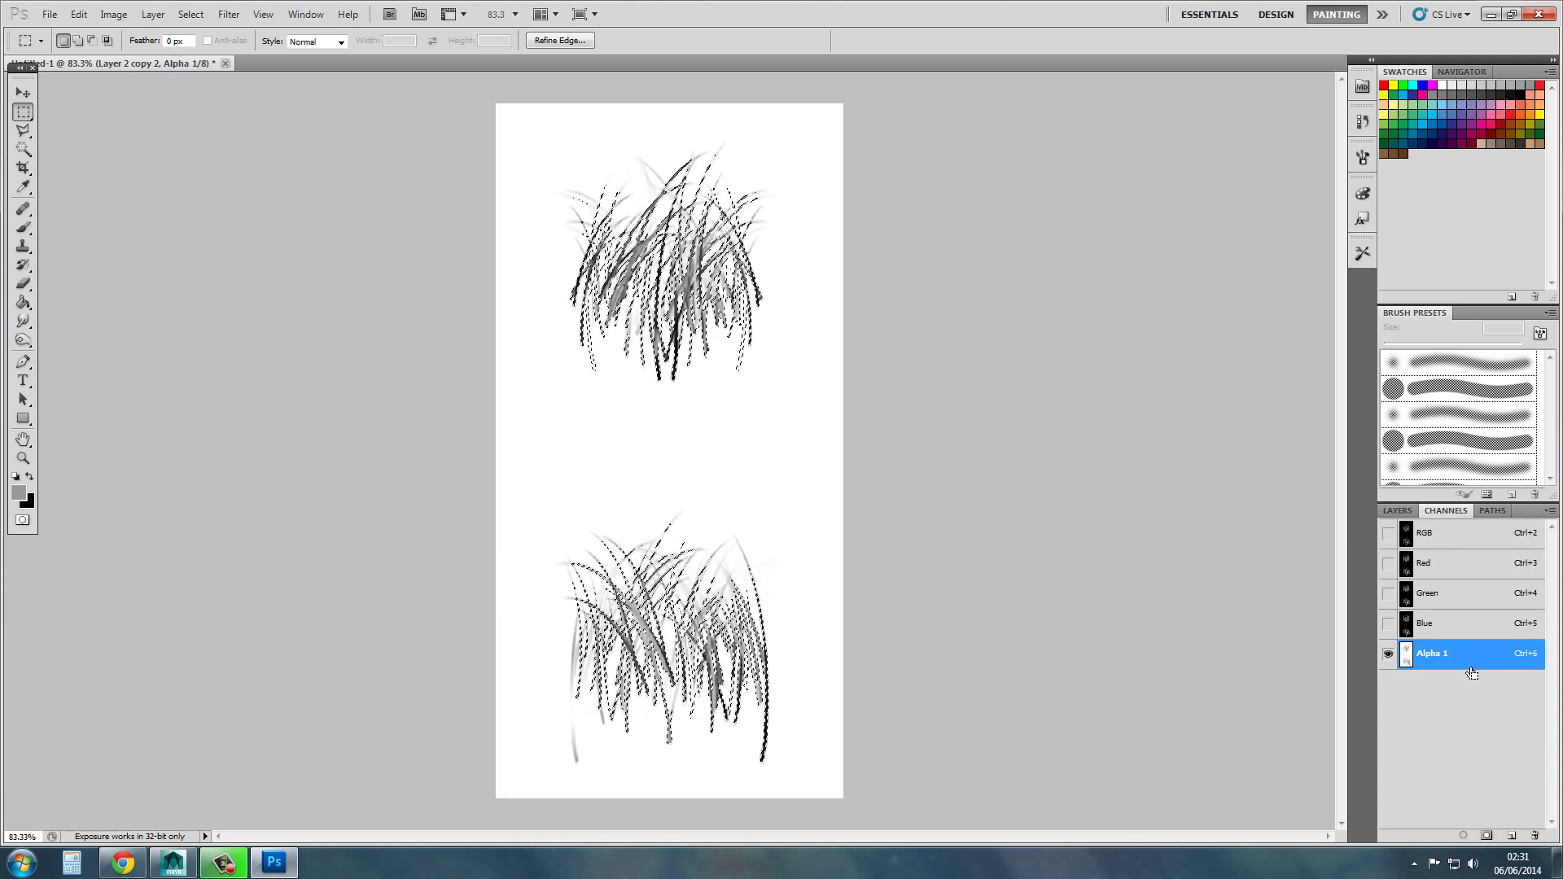
pyautogui.hotkey('ctrl', 'd')
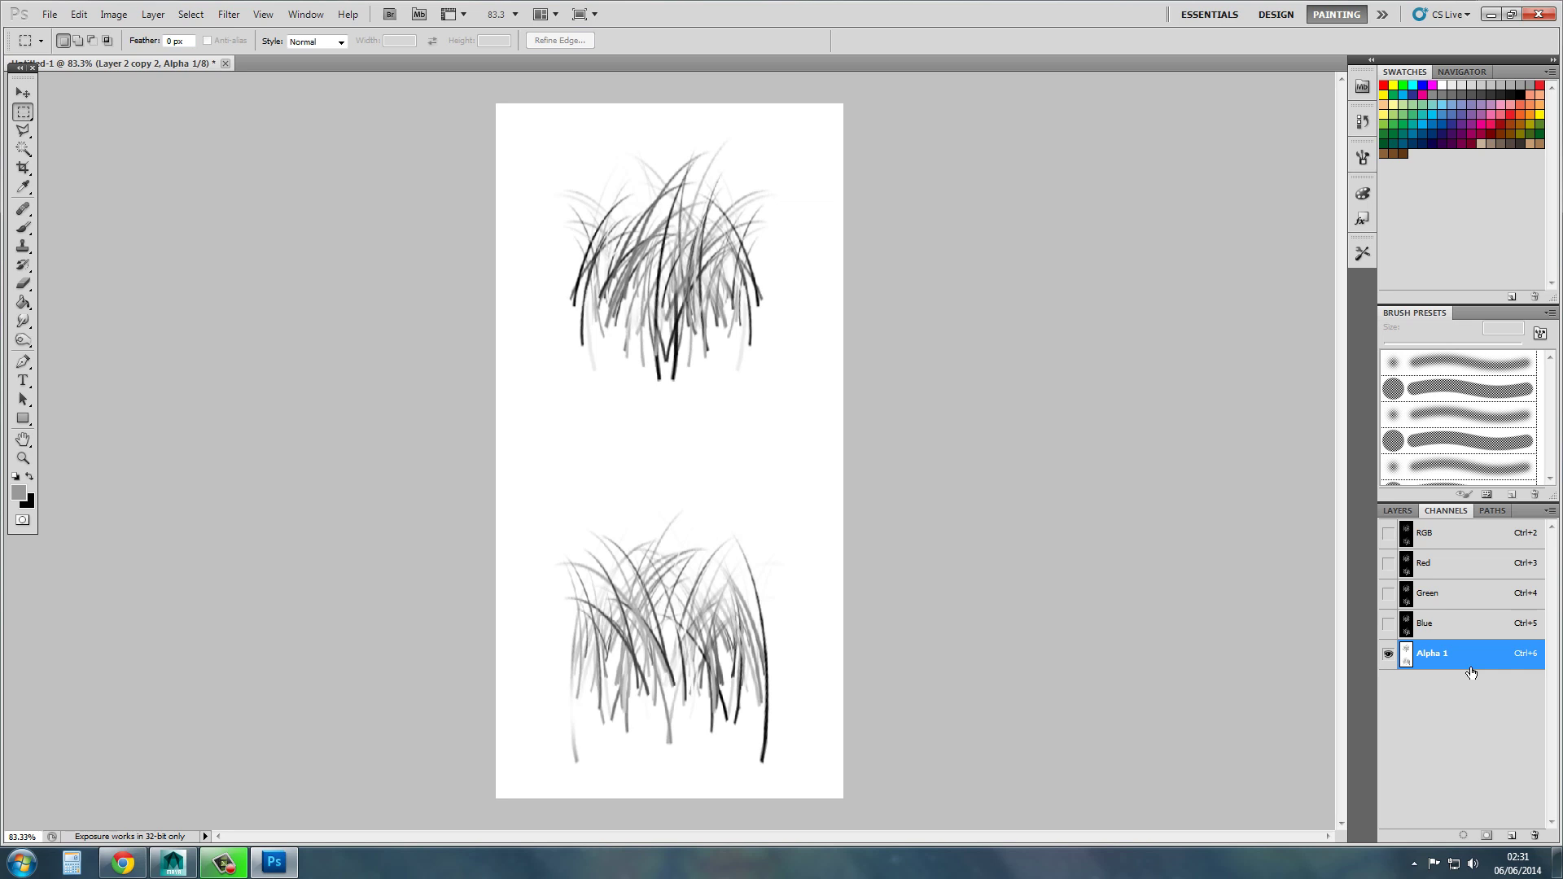
# - Remove the extra channel, restore the grass in Alpha 1, deselect, and return to RGB
pyautogui.click(1513, 837)
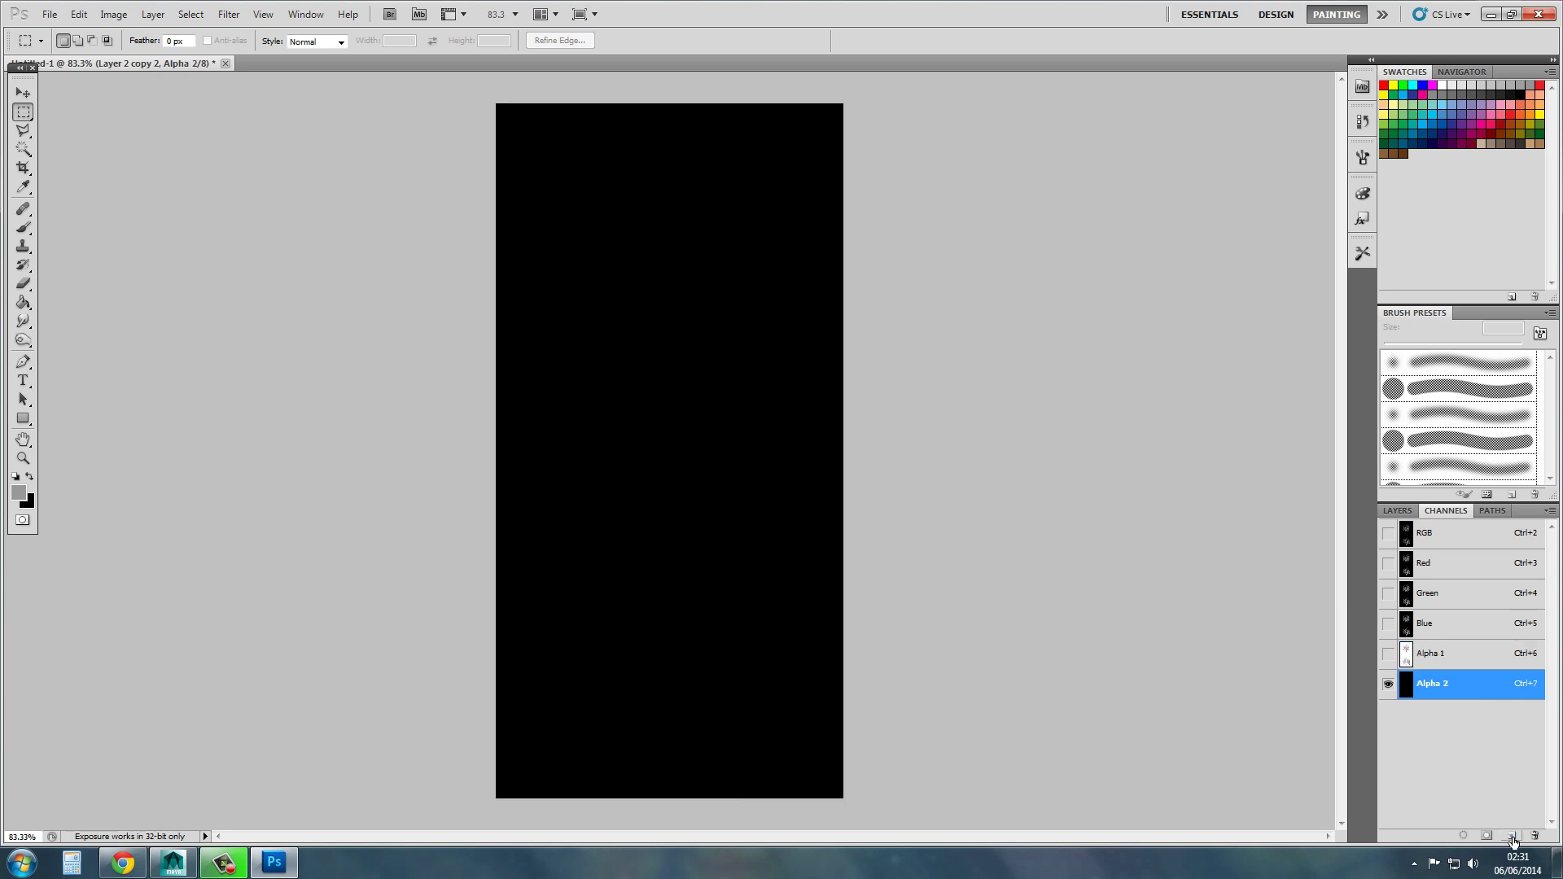
pyautogui.hotkey('ctrl', 'alt', 'z')
pyautogui.hotkey('ctrl', 'alt', 'z')
pyautogui.hotkey('ctrl', 'alt', 'z')
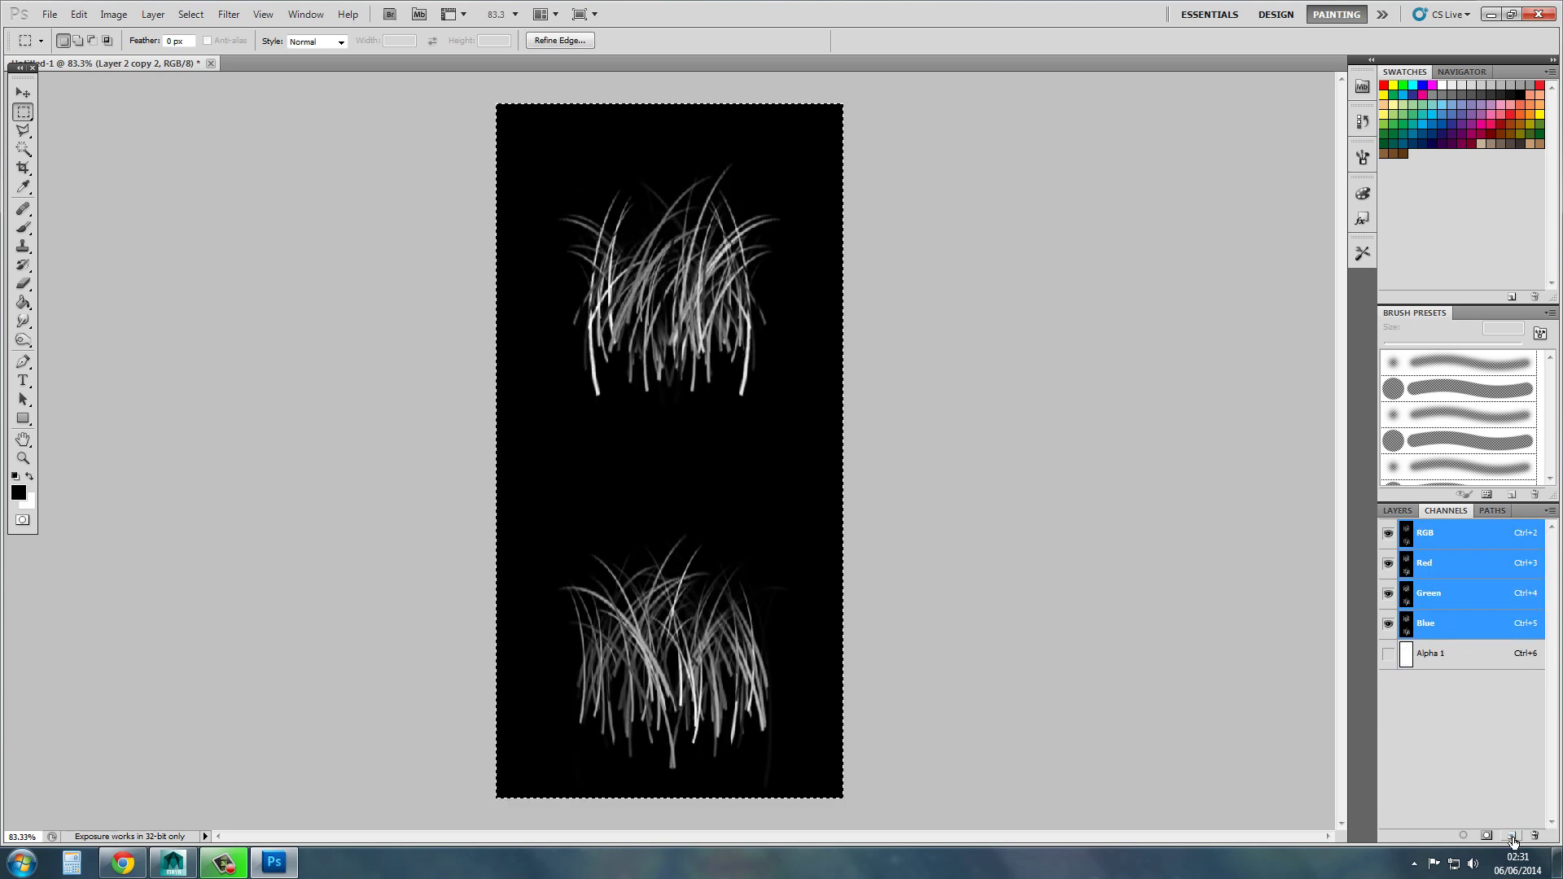
pyautogui.click(1433, 653)
pyautogui.hotkey('ctrl', 'alt', 'z')
pyautogui.hotkey('ctrl', 'alt', 'z')
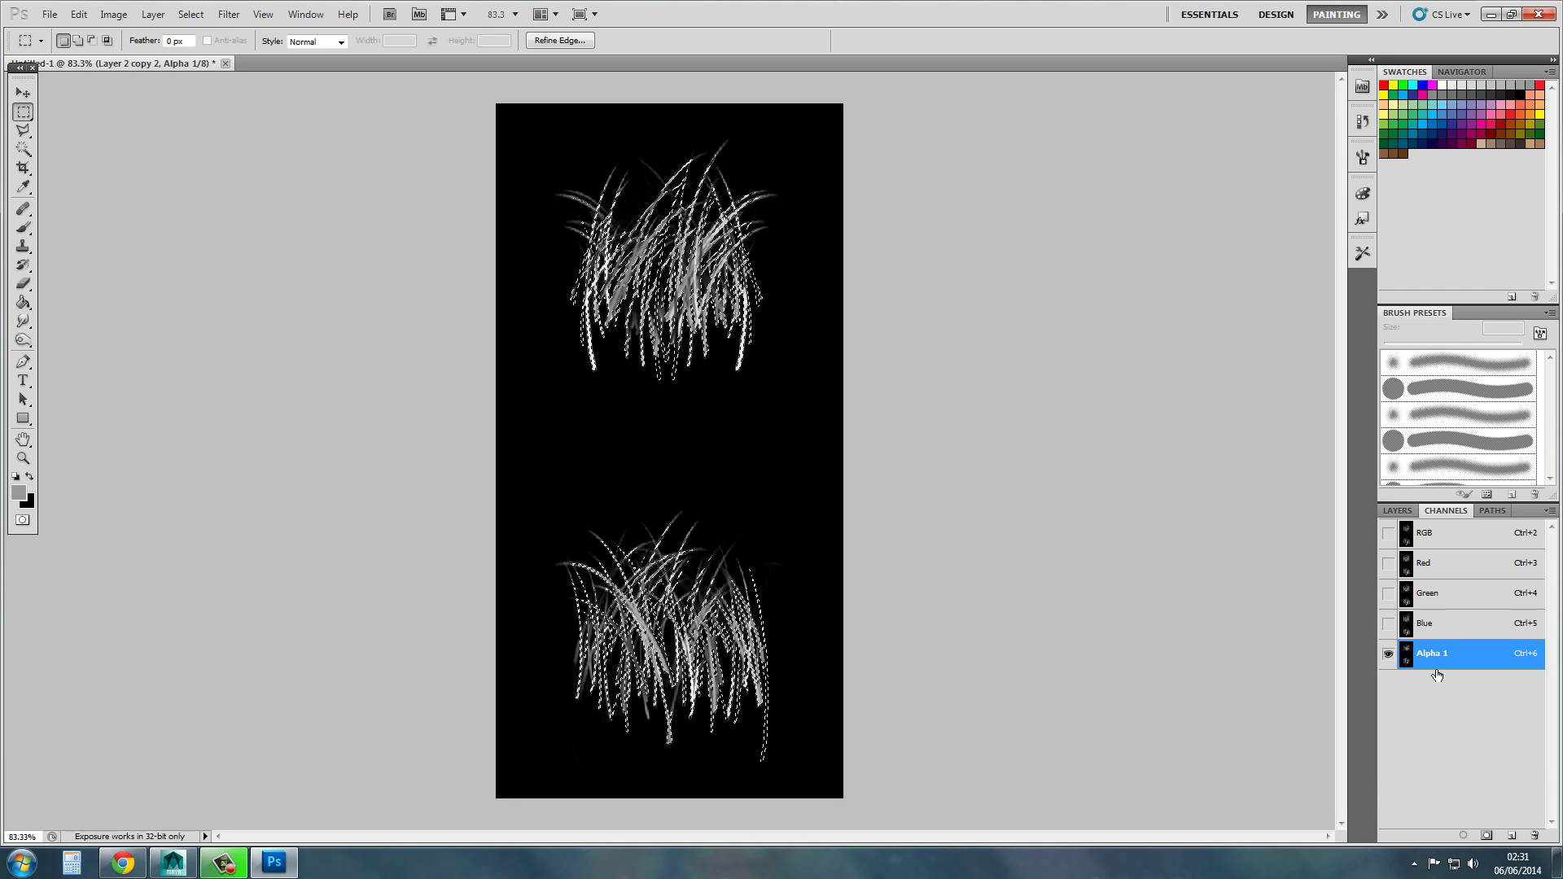
pyautogui.click(841, 590)
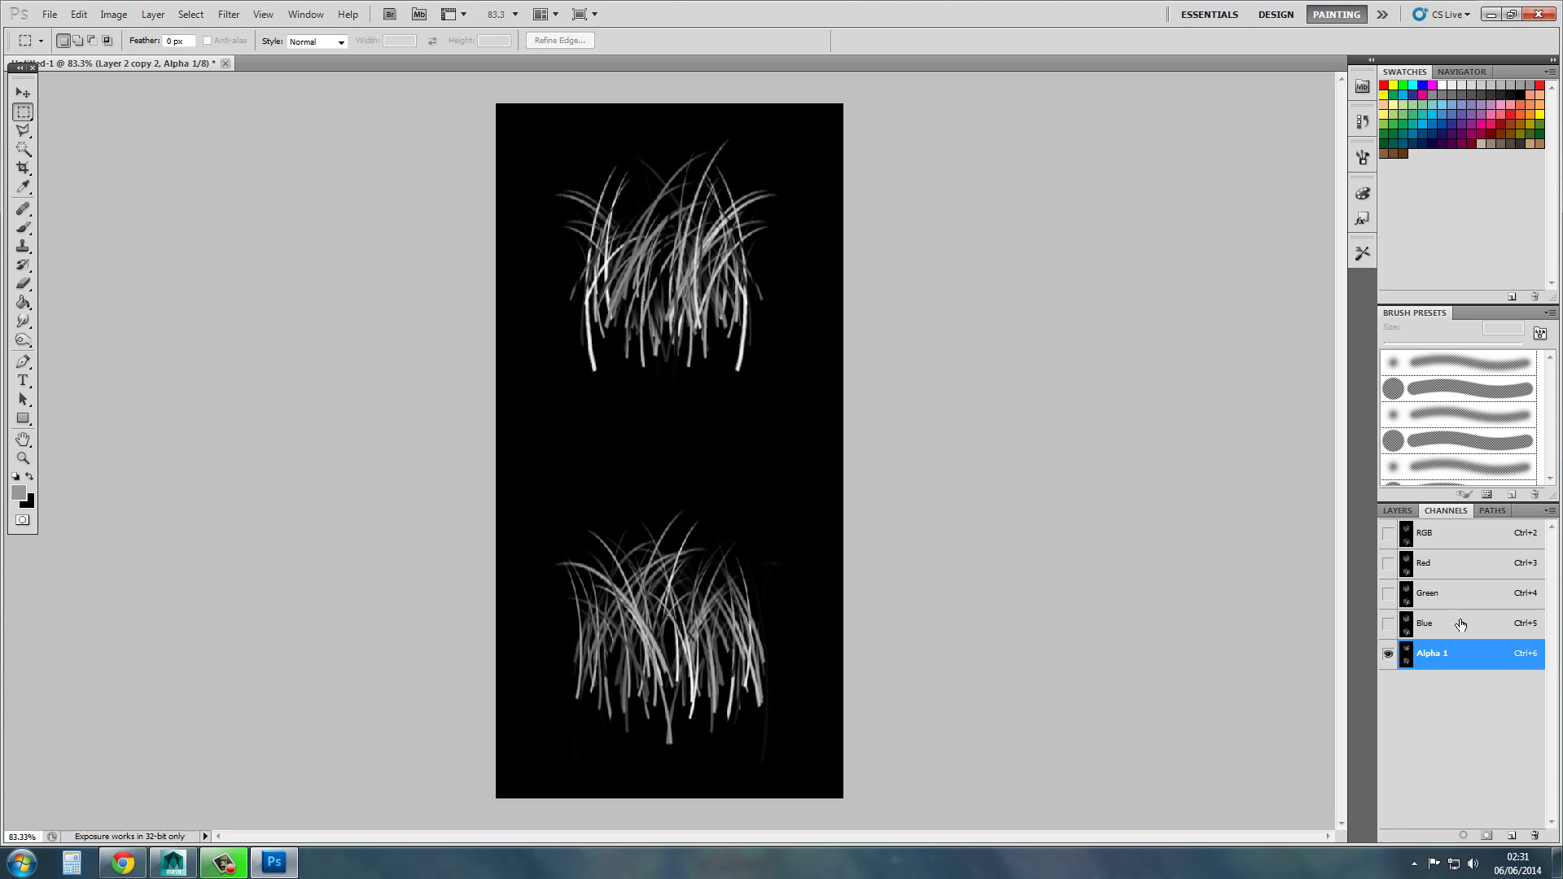
pyautogui.click(1443, 544)
pyautogui.click(1392, 511)
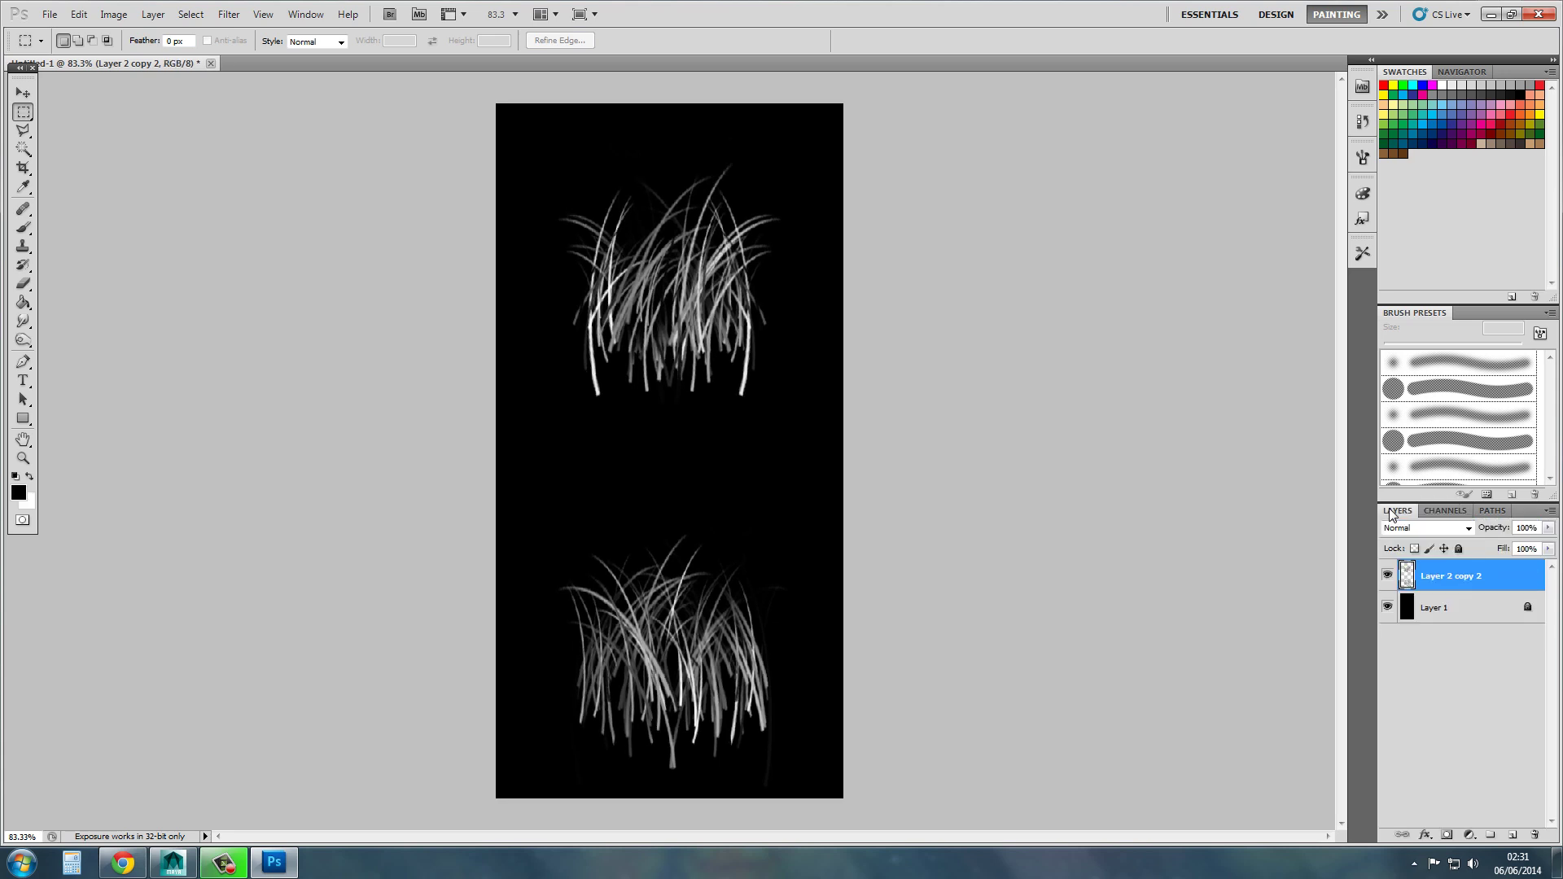
# - Set the foreground colour to green #00a300 and the background to dark green #0c5600
pyautogui.keyDown('ctrl'); pyautogui.click(1410, 587); pyautogui.keyUp('ctrl')
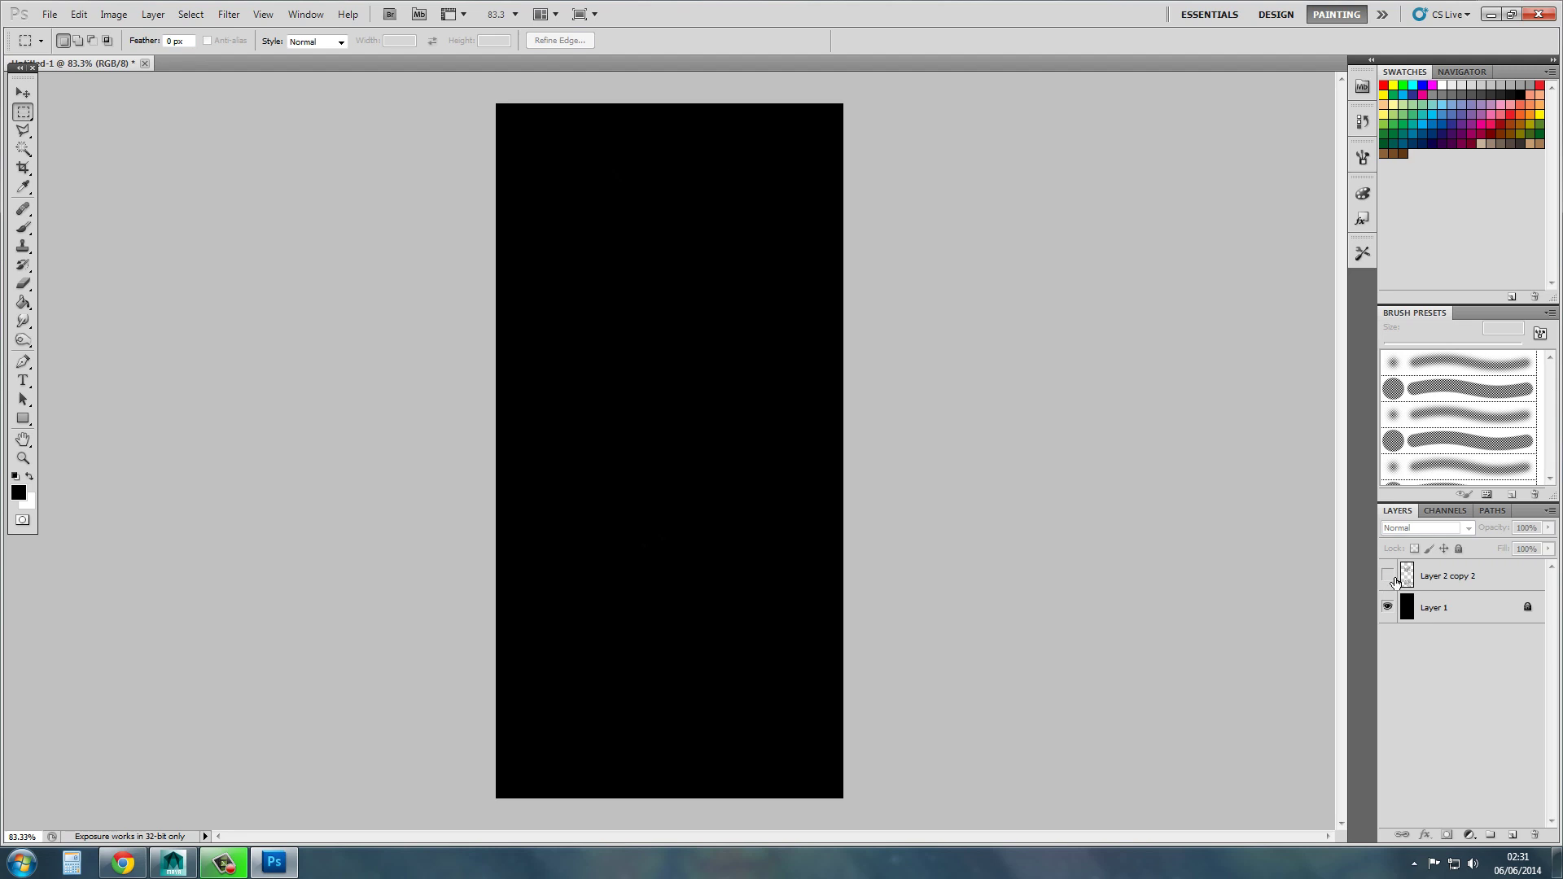
pyautogui.click(18, 492)
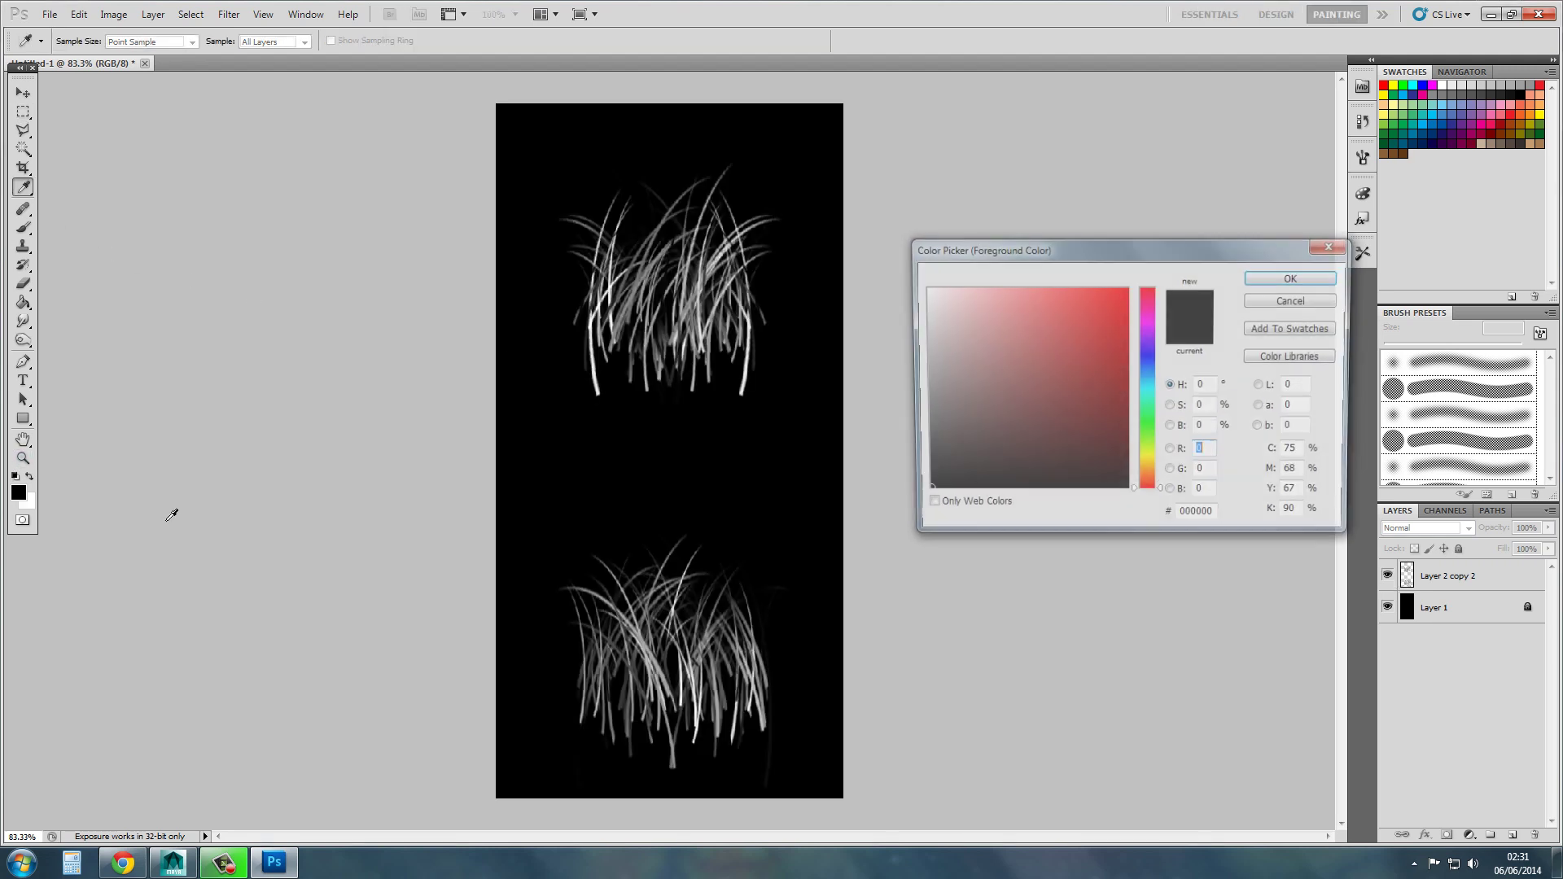
pyautogui.click(1145, 421)
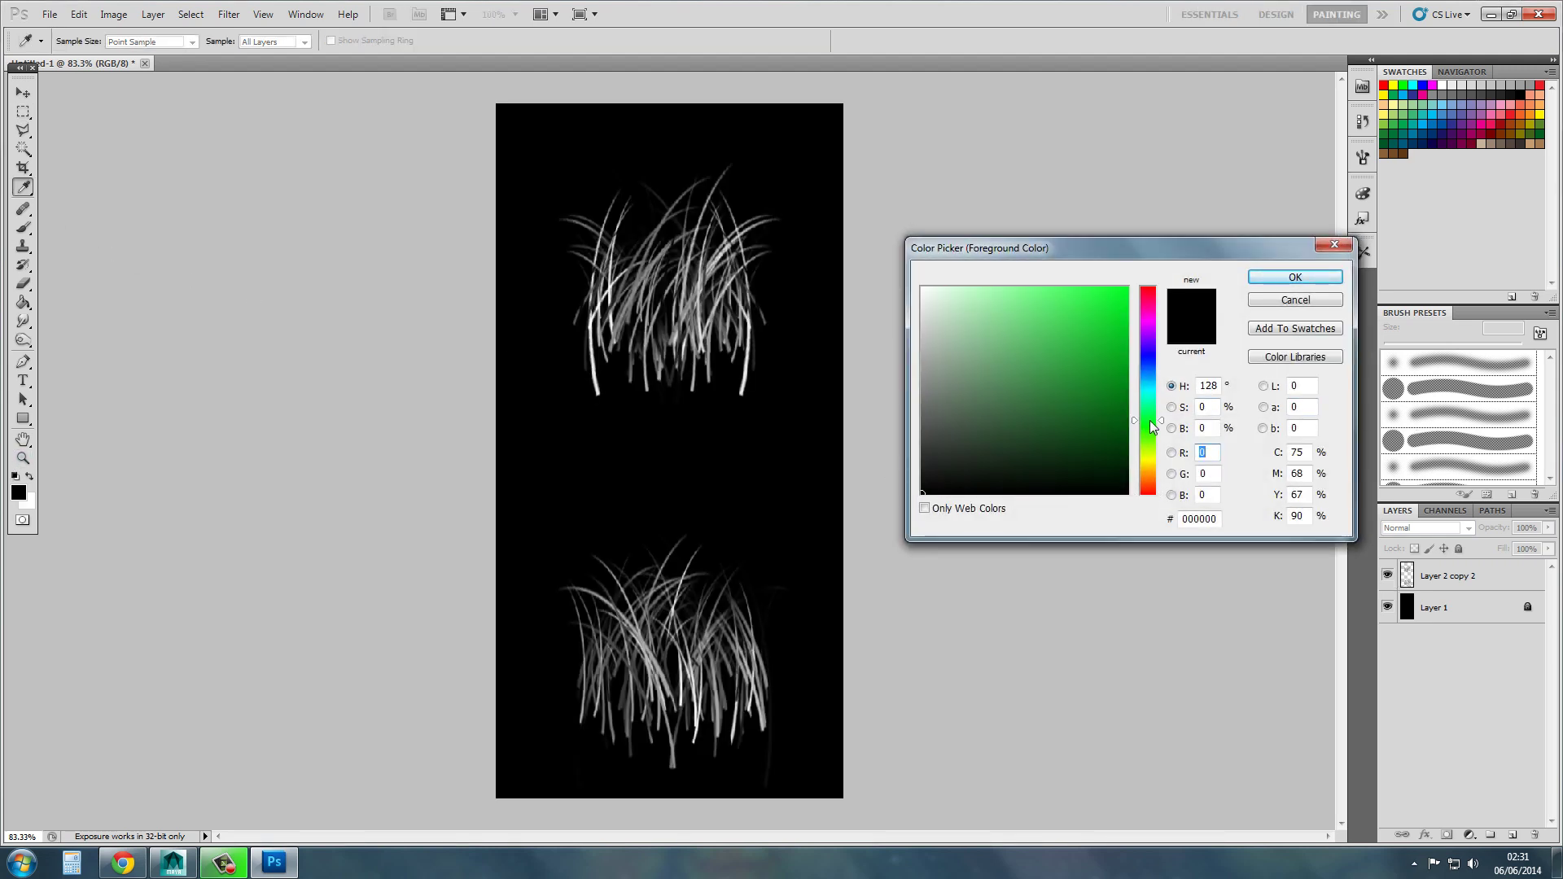
pyautogui.moveTo(1121, 353); pyautogui.dragTo(1178, 368)
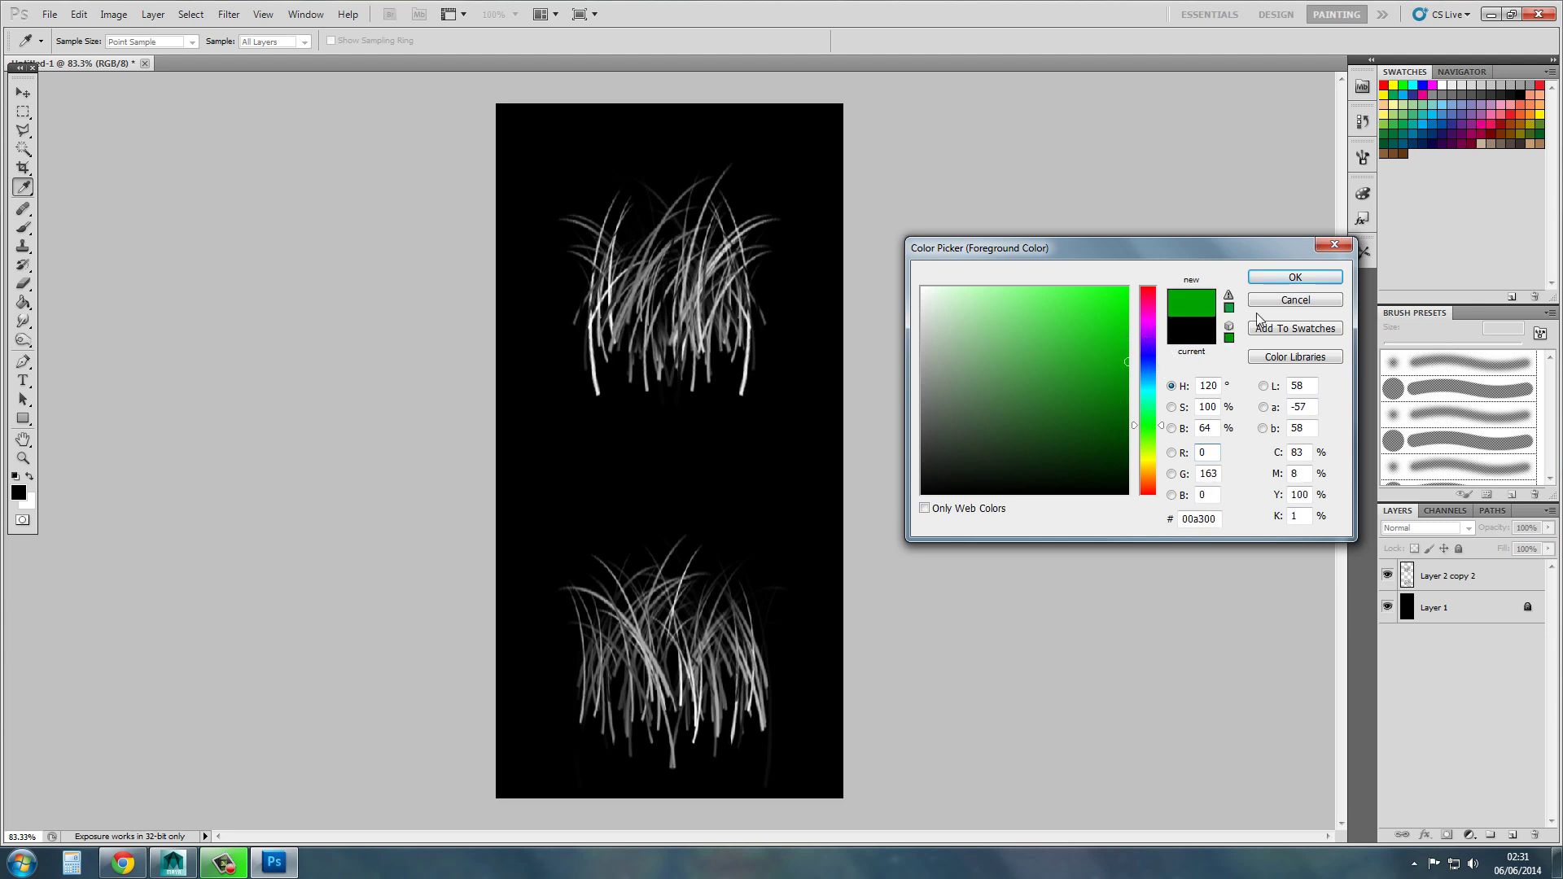
pyautogui.click(1293, 279)
pyautogui.press('m')
pyautogui.click(30, 502)
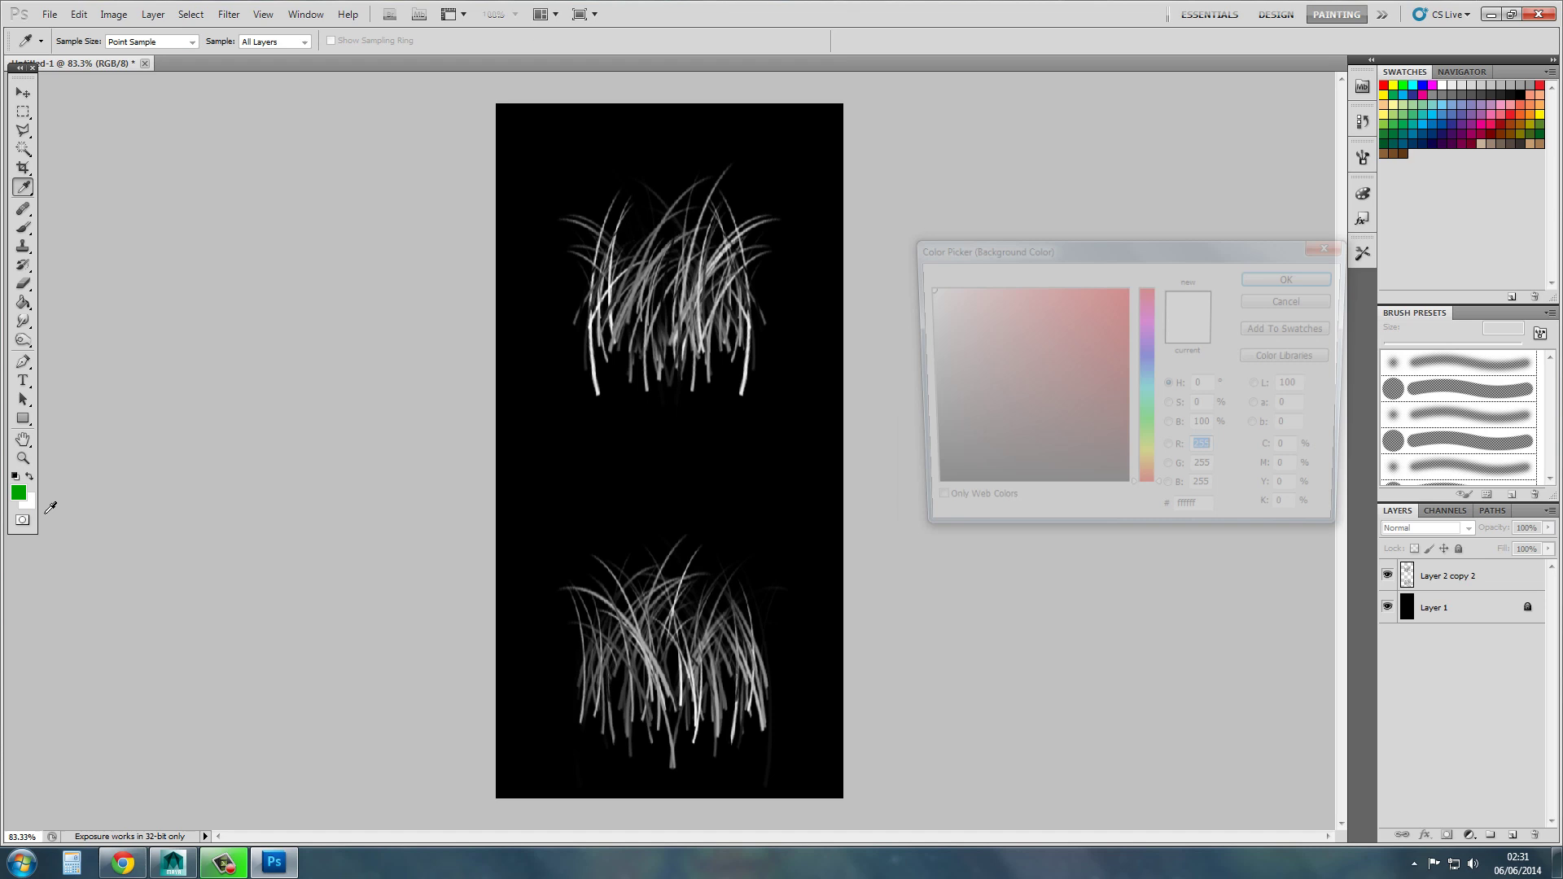
pyautogui.moveTo(1150, 418)
pyautogui.mouseDown()
pyautogui.moveTo(1150, 447)
pyautogui.moveTo(1138, 430)
pyautogui.mouseUp()
# - On a new layer, drag a vertical gradient from bright green at top to dark green below
pyautogui.click(1295, 277)
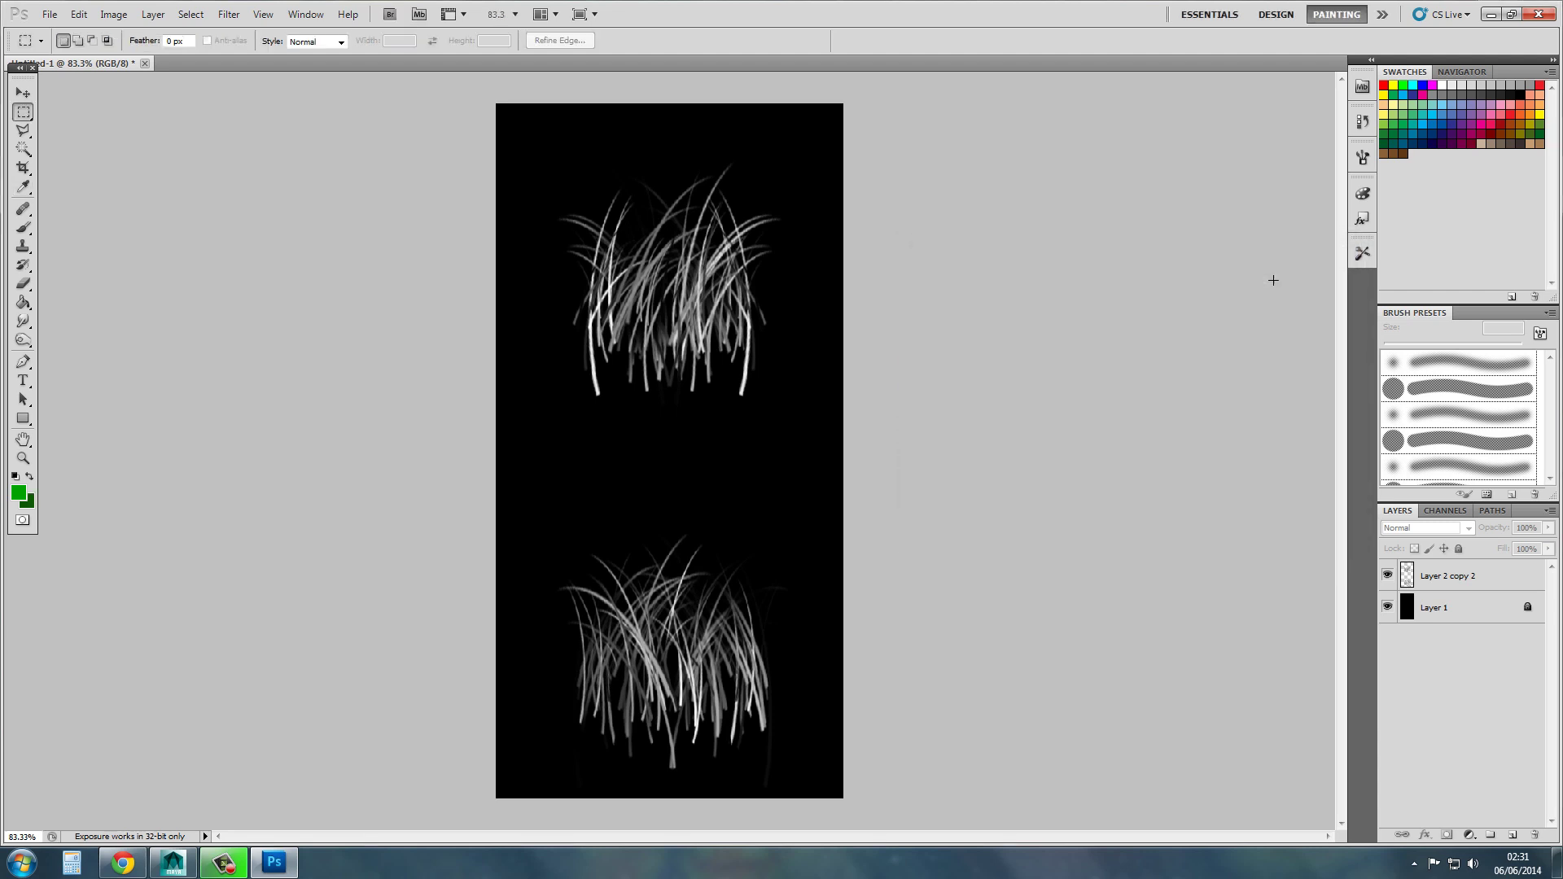
pyautogui.click(29, 303)
pyautogui.click(93, 301)
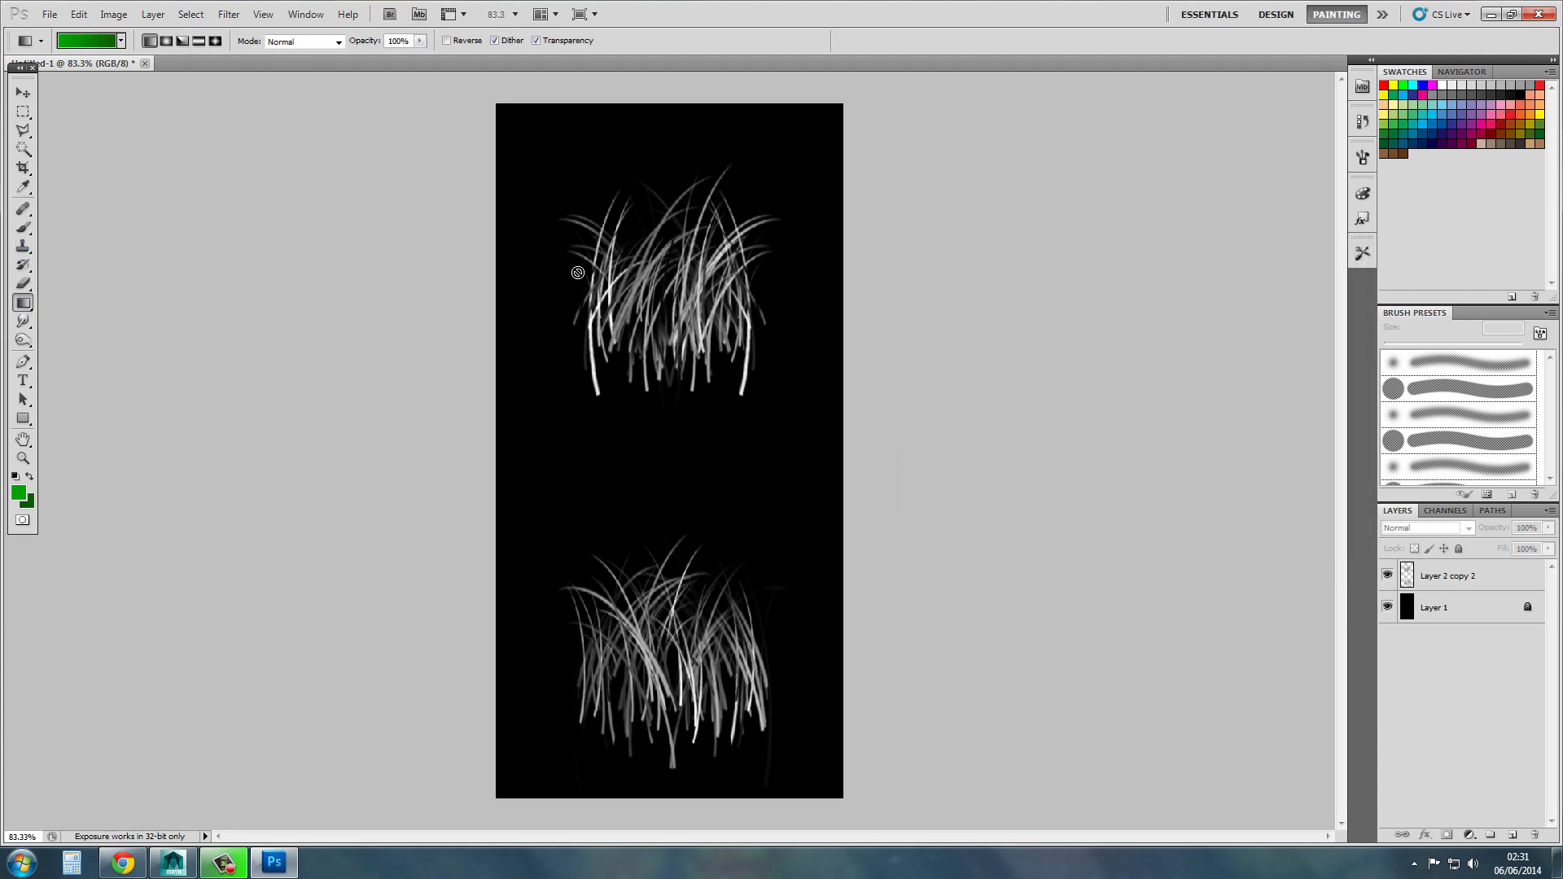
pyautogui.click(1520, 836)
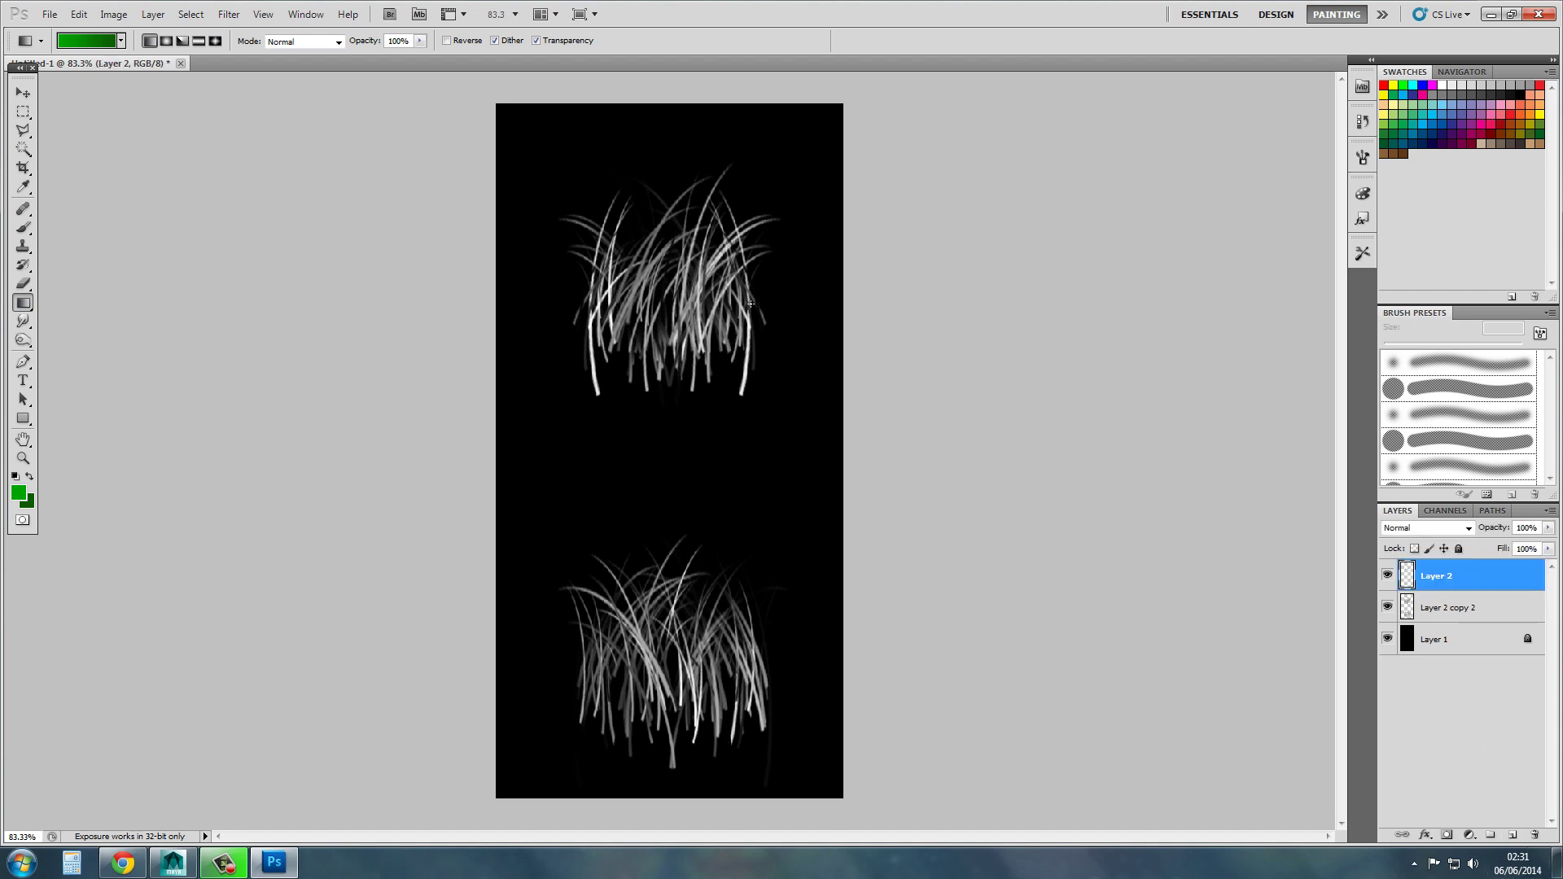
pyautogui.moveTo(666, 252); pyautogui.dragTo(666, 630)
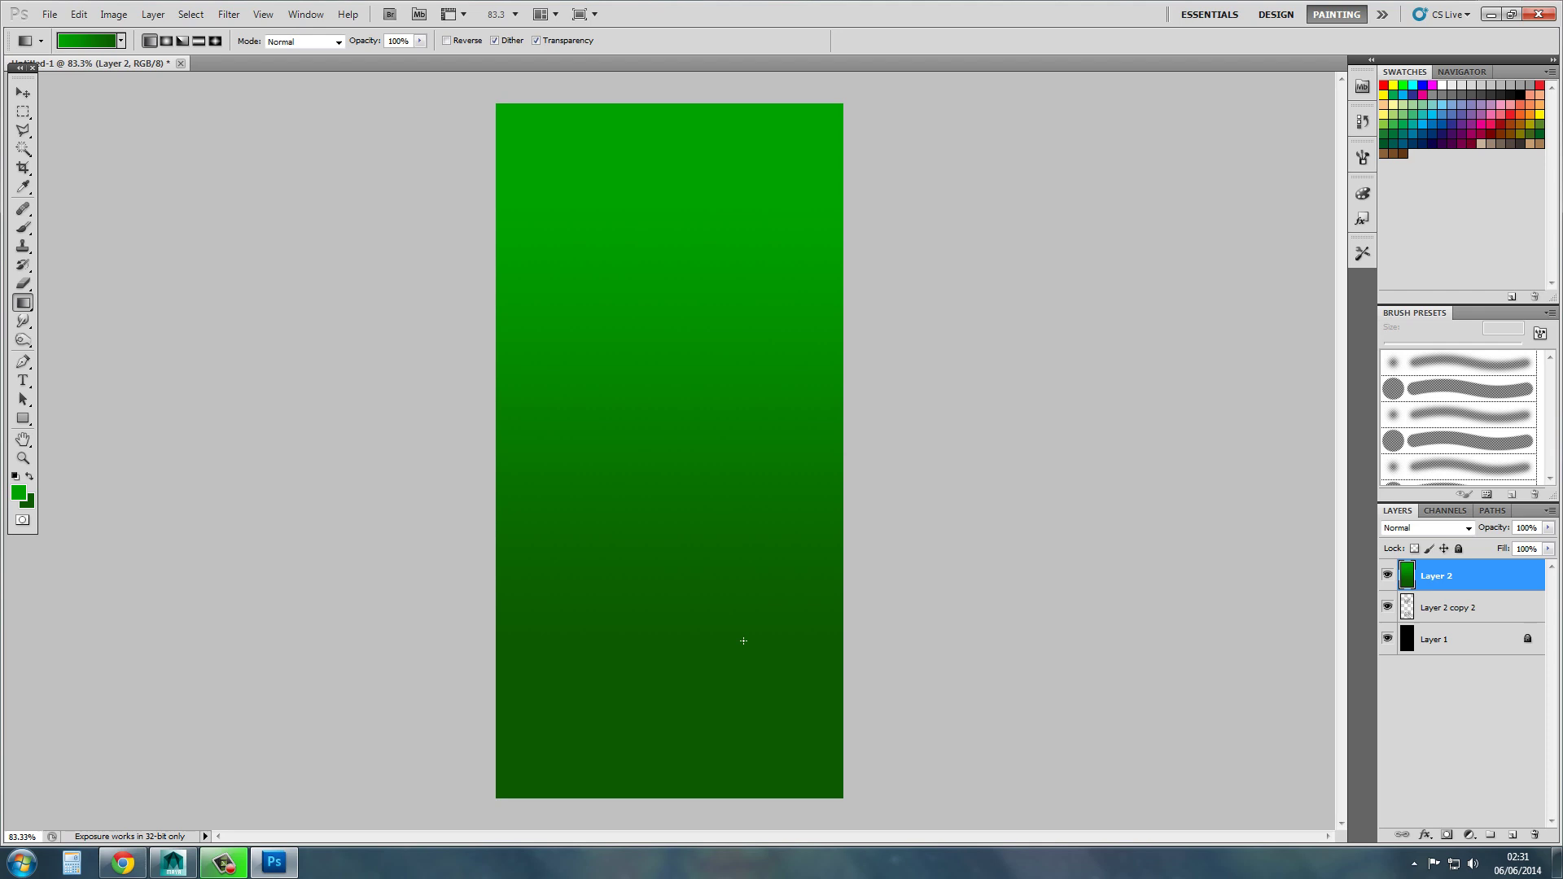
pyautogui.click(113, 14)
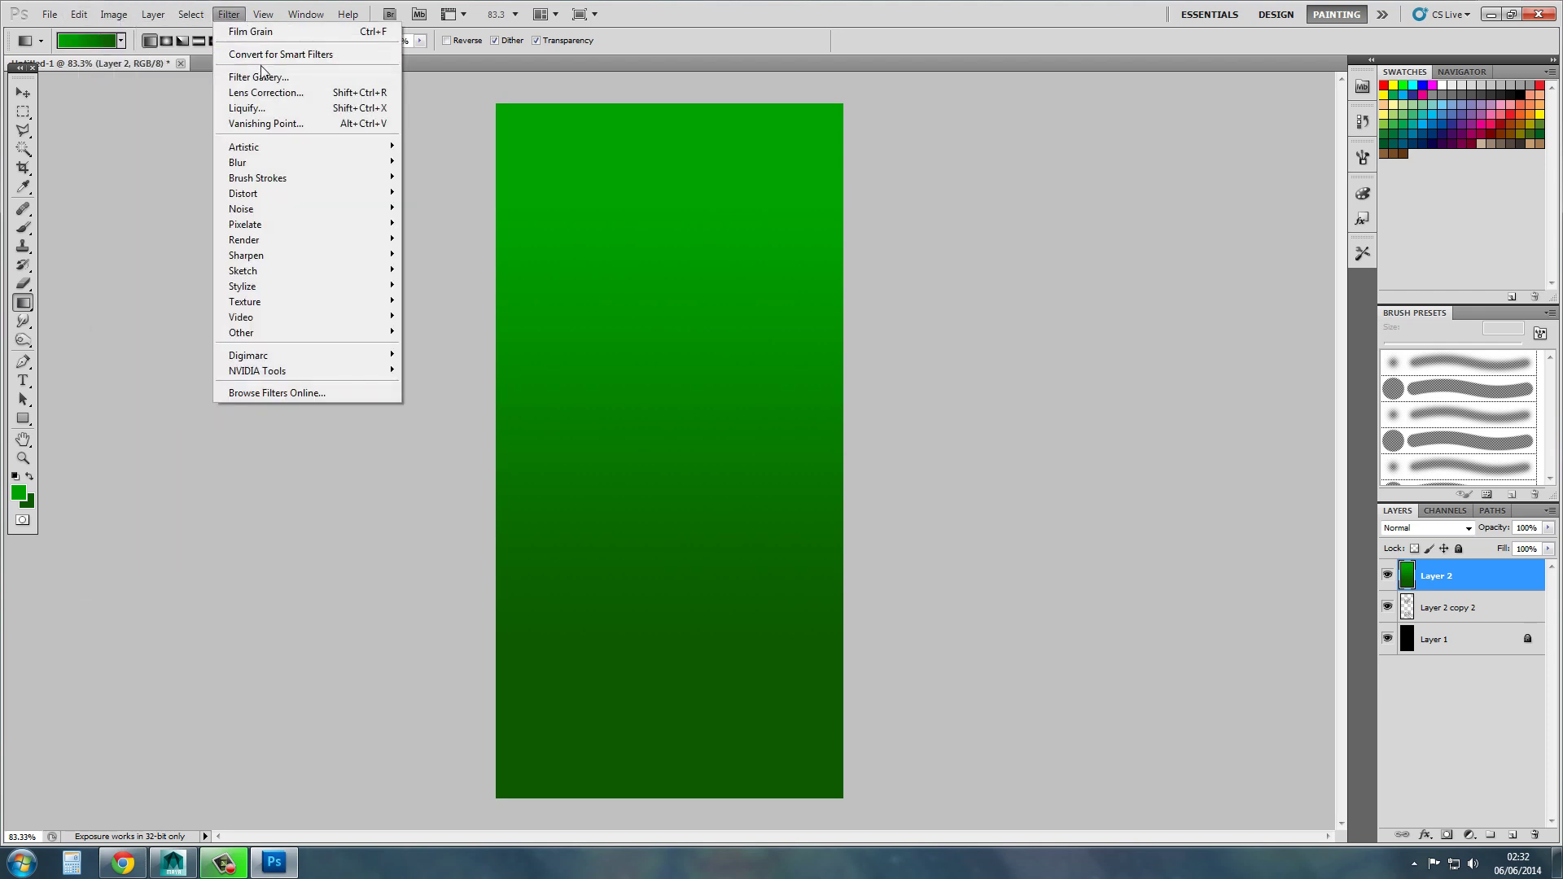
# - Apply the Artistic Film Grain filter from the Filter Gallery to the gradient
pyautogui.click(456, 146)
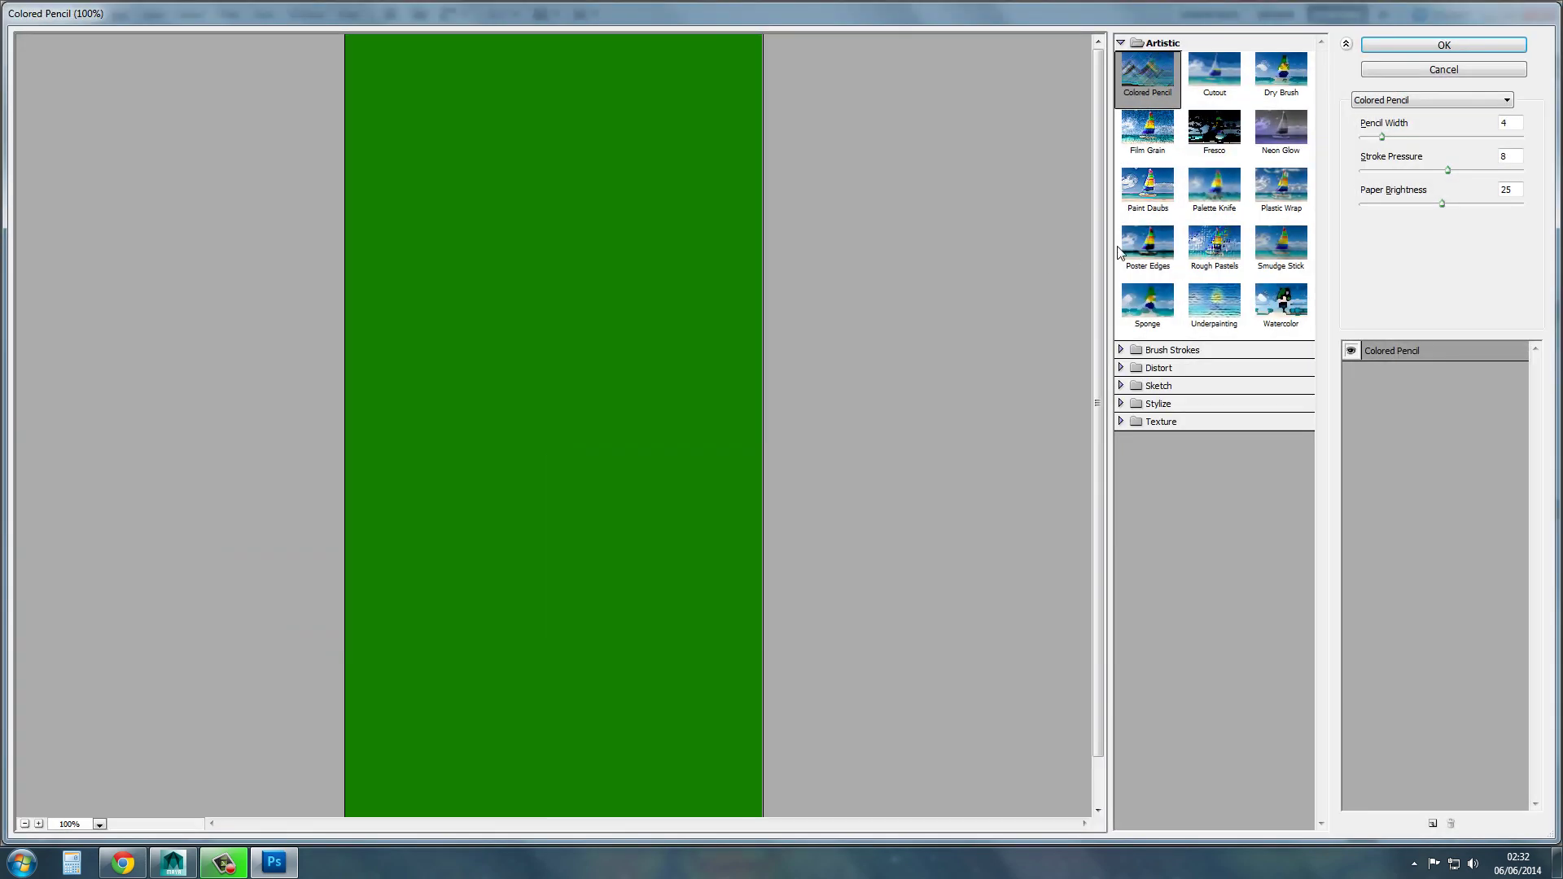
pyautogui.click(1156, 148)
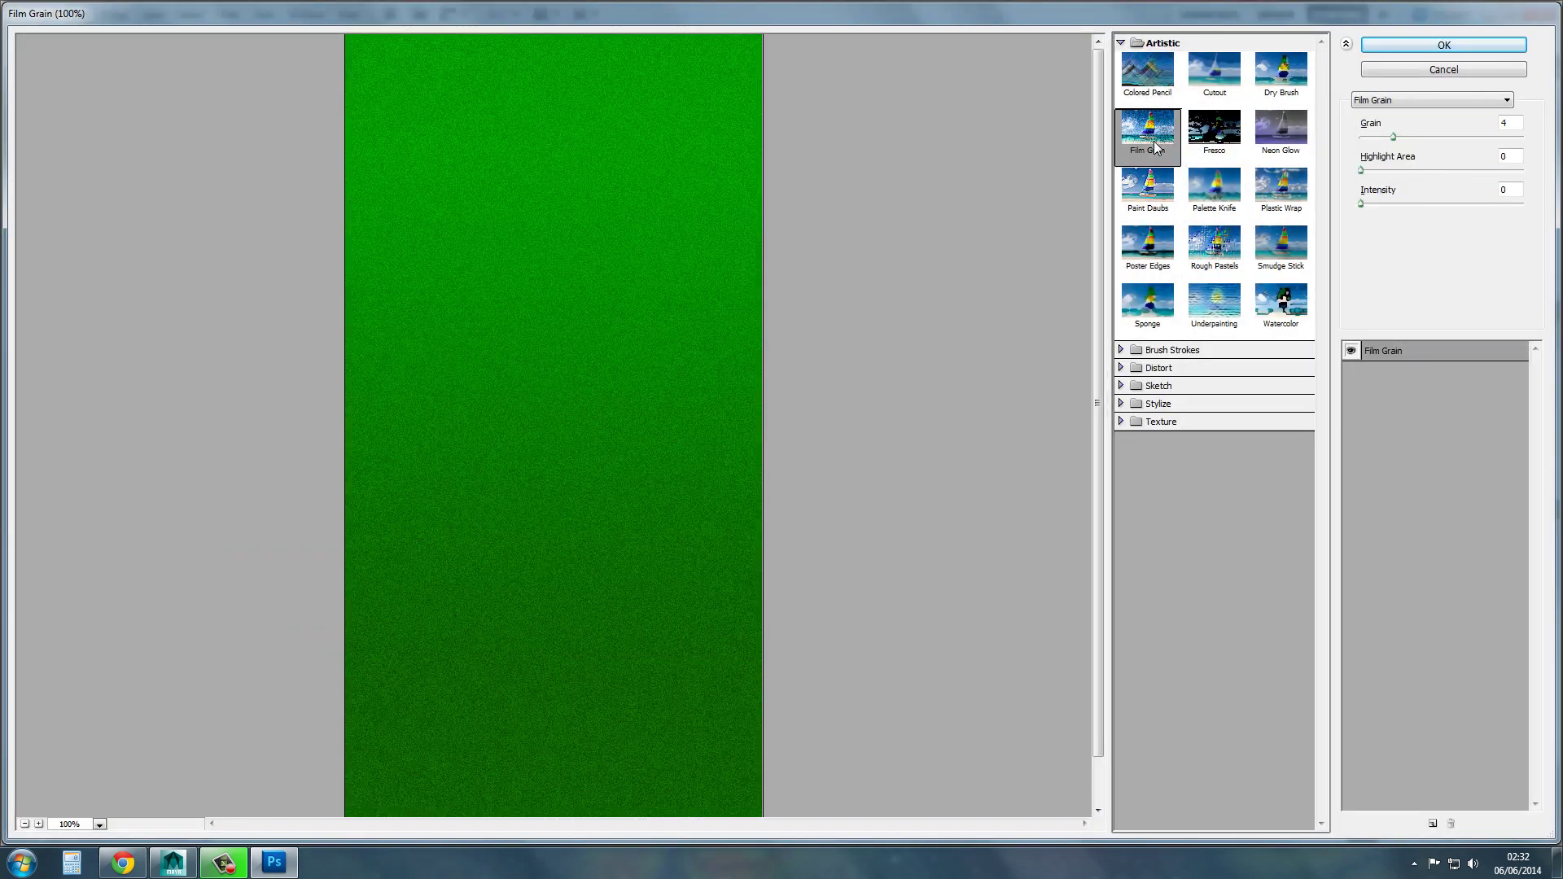
pyautogui.click(1443, 45)
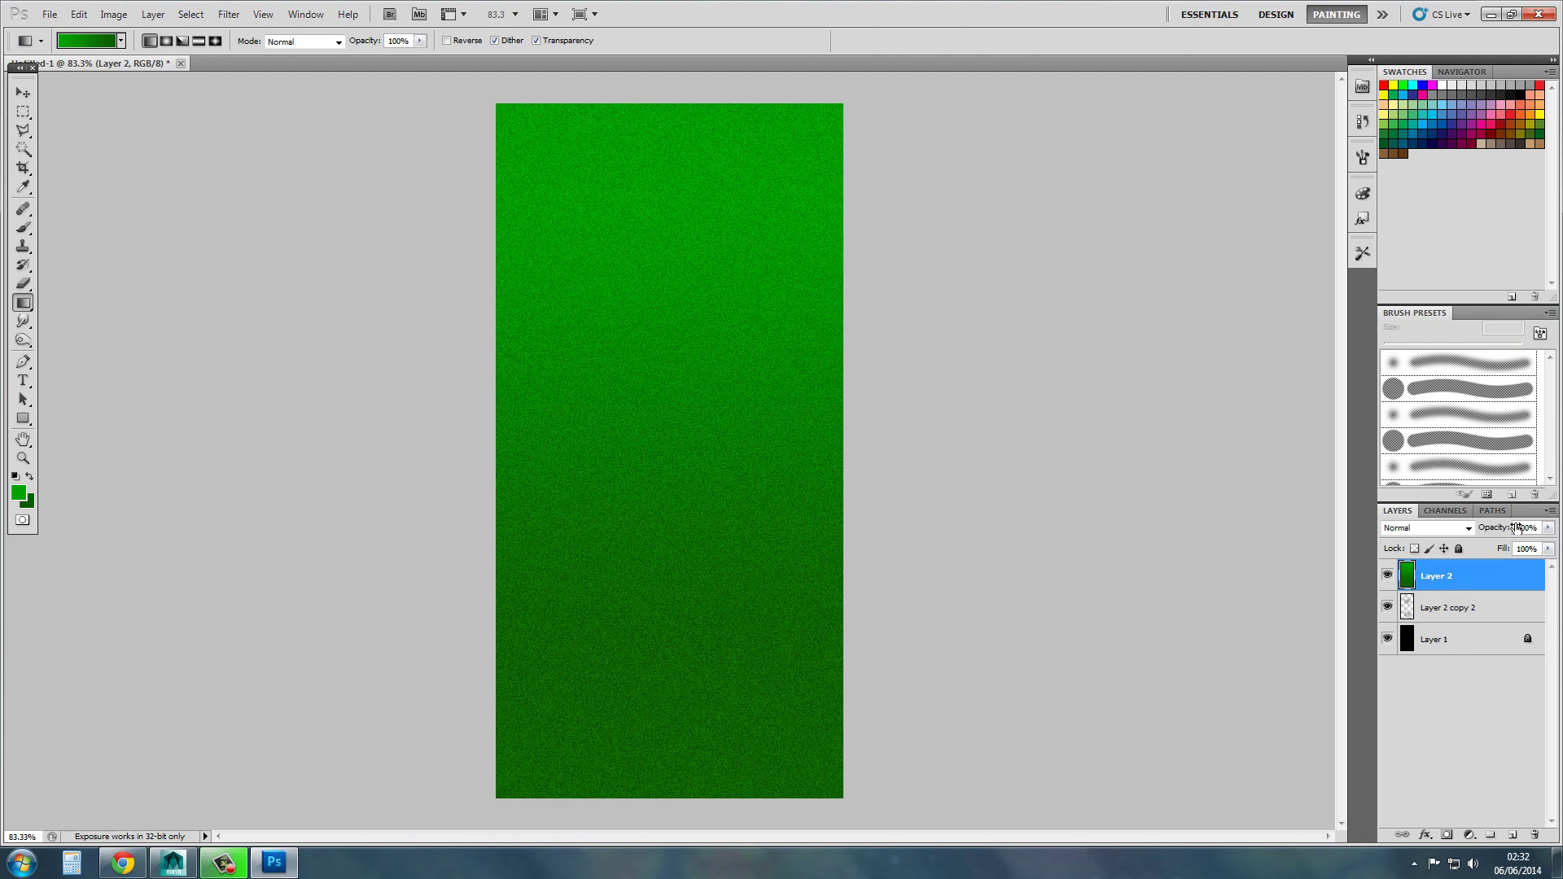
pyautogui.click(1492, 512)
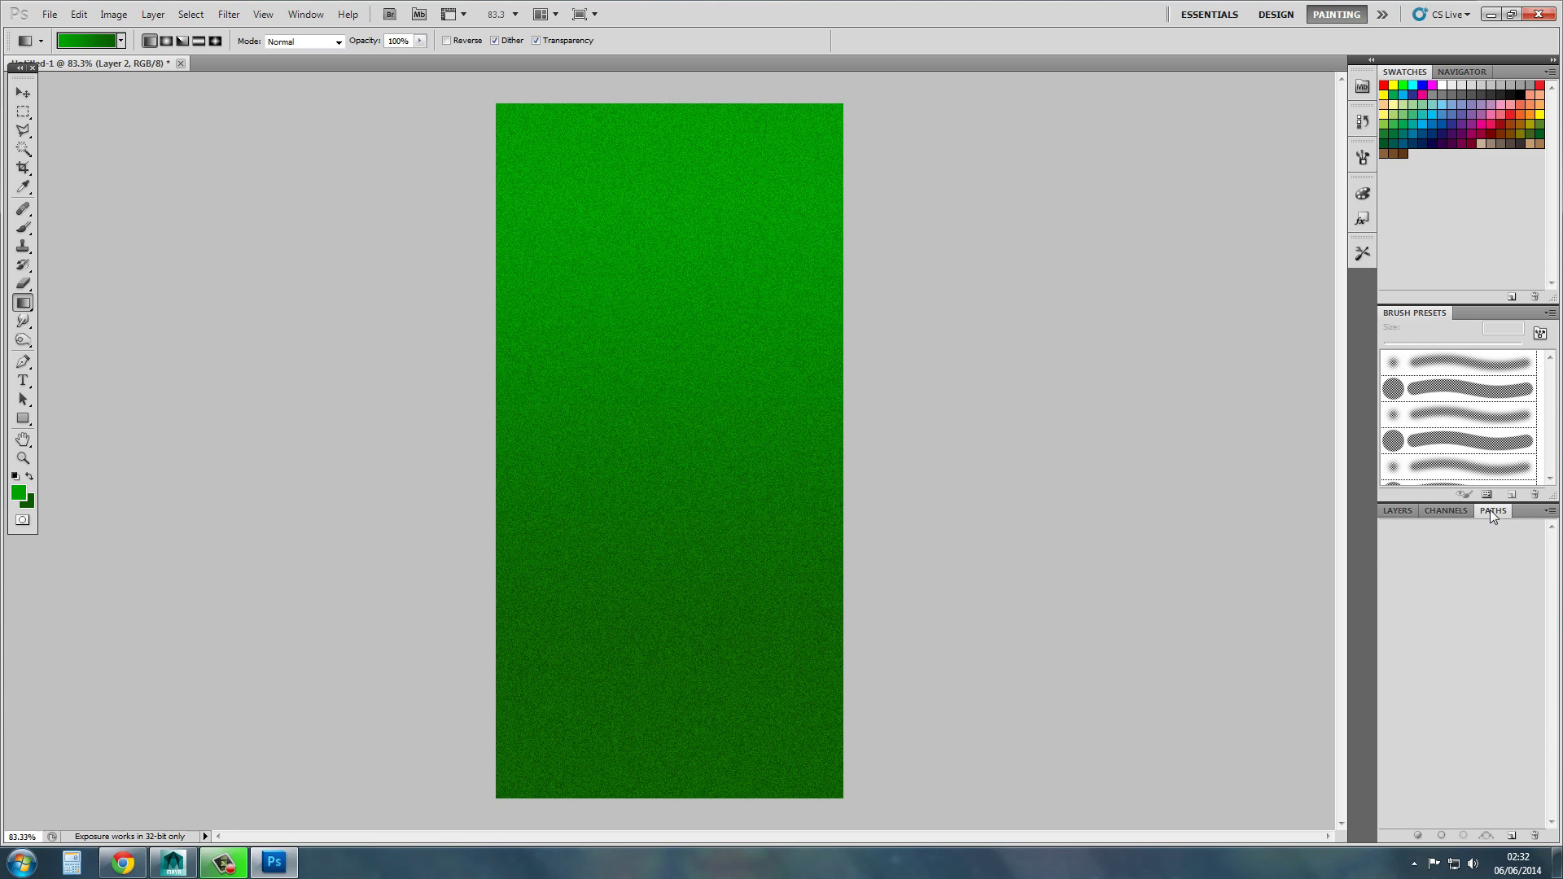
pyautogui.click(1432, 513)
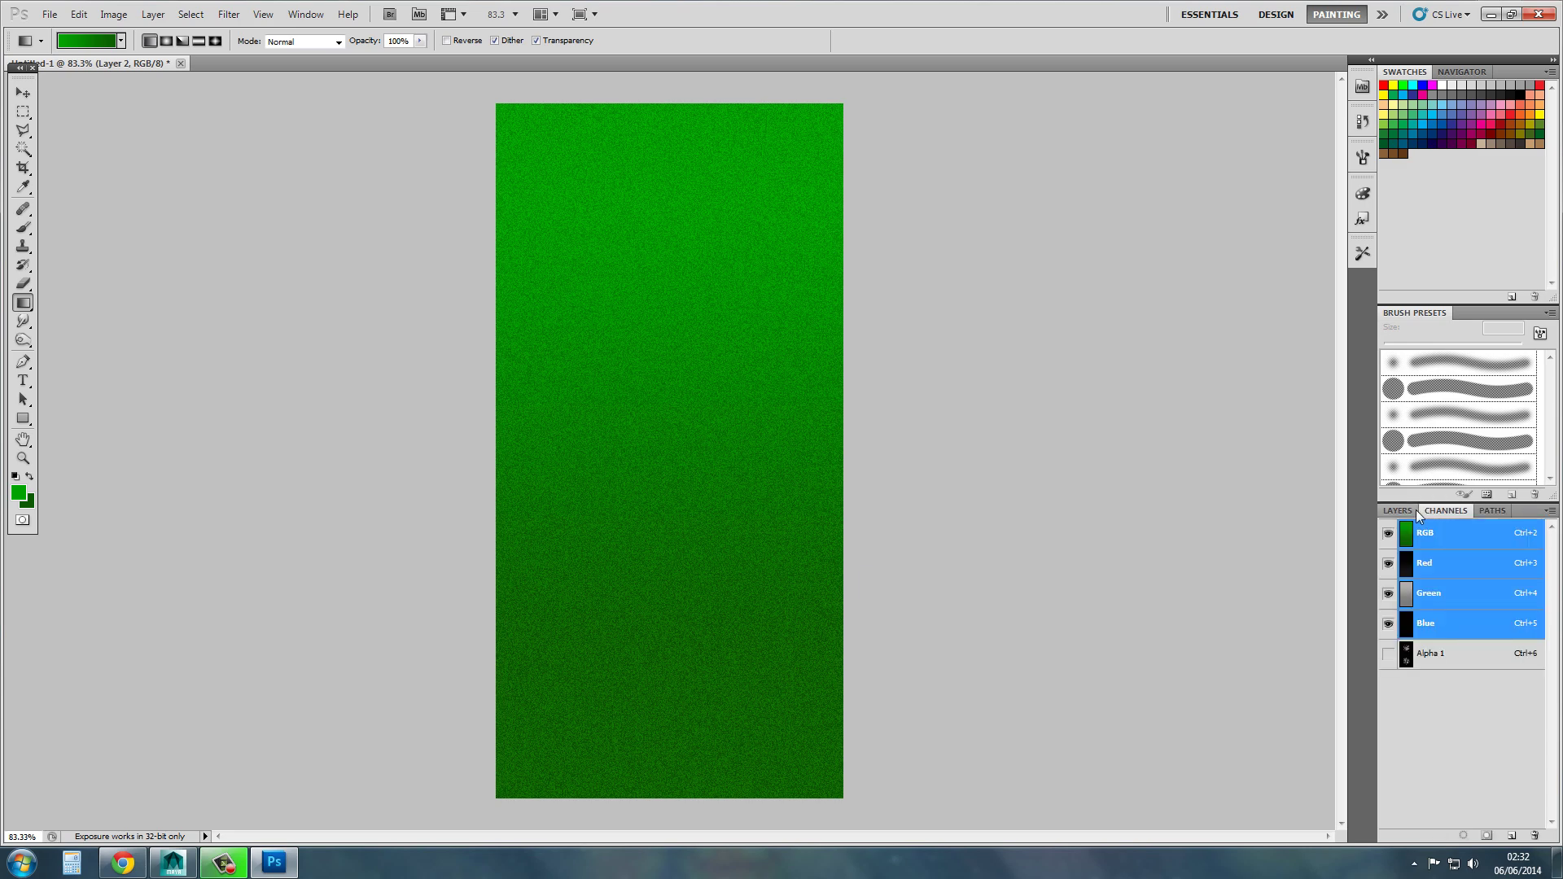
# - Flatten all layers into a single Background and check the channels
pyautogui.click(1413, 510)
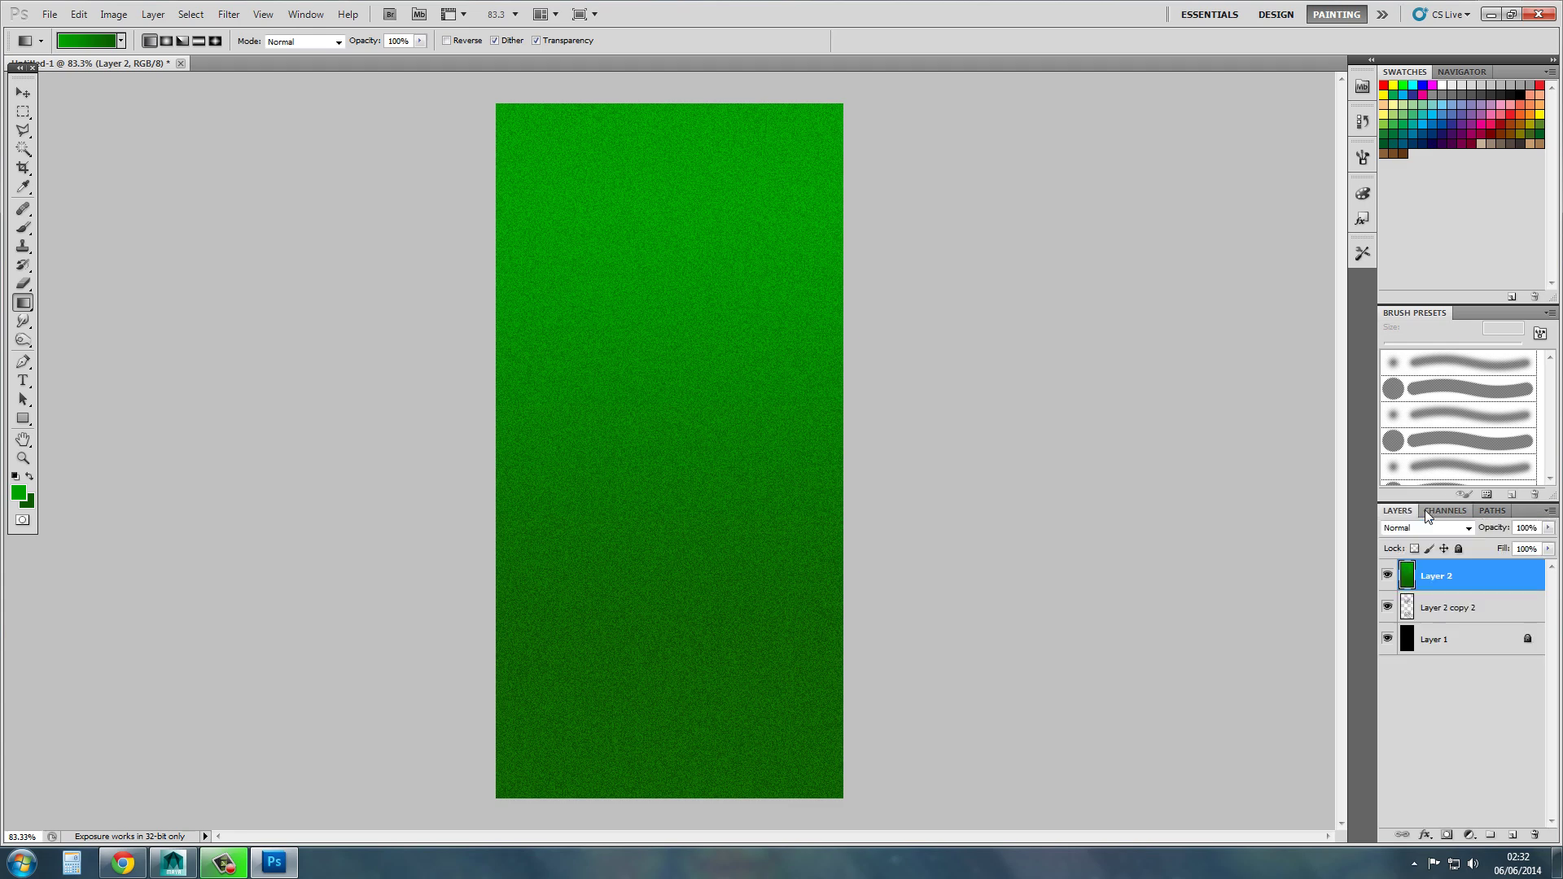
pyautogui.click(1550, 511)
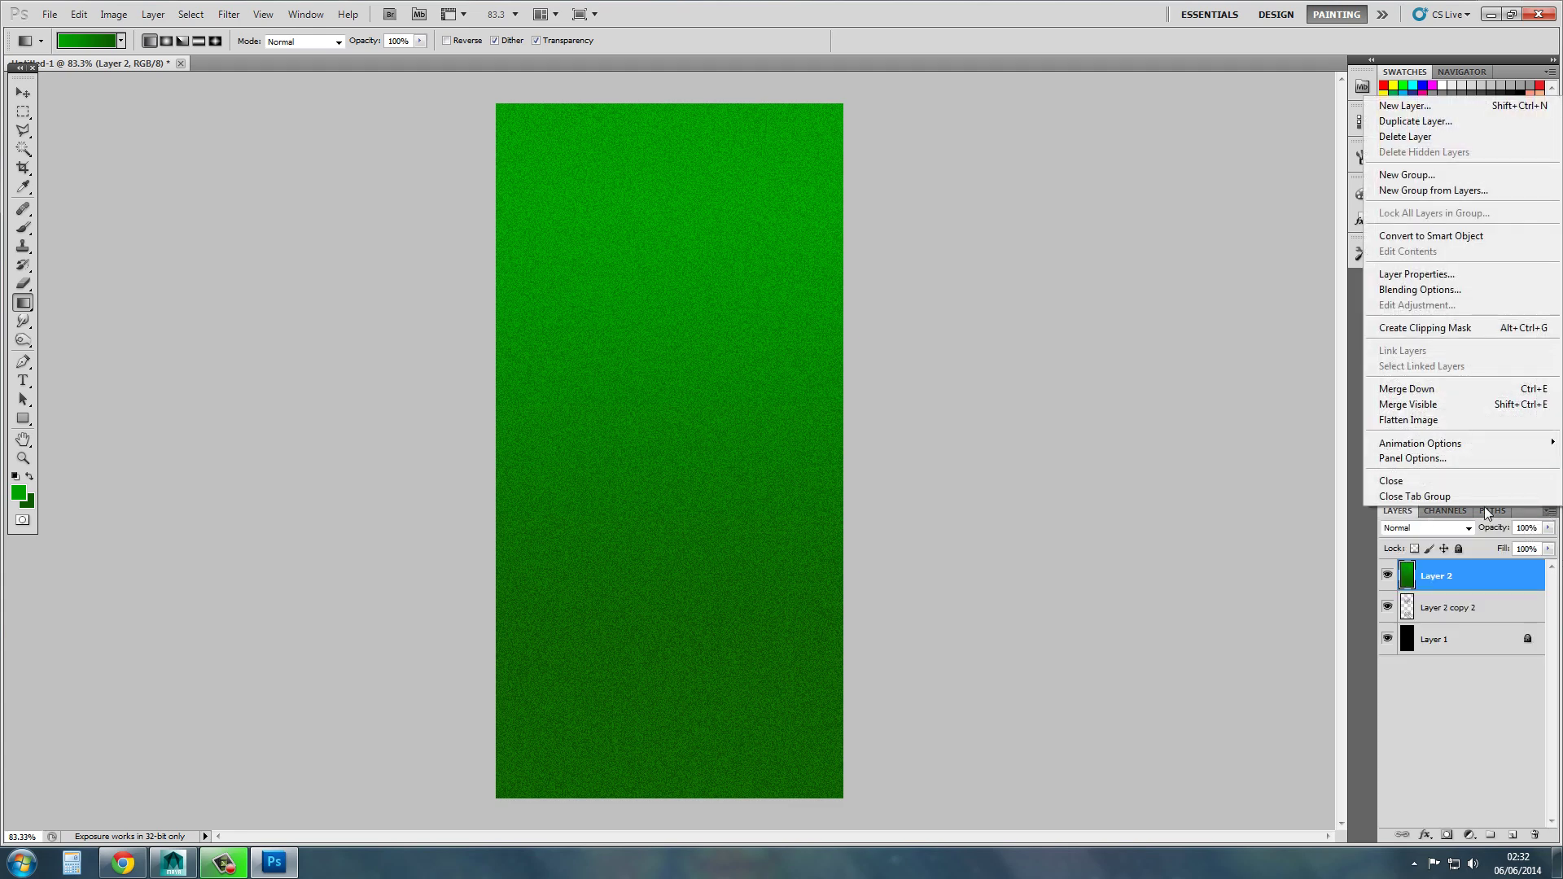
pyautogui.click(1430, 419)
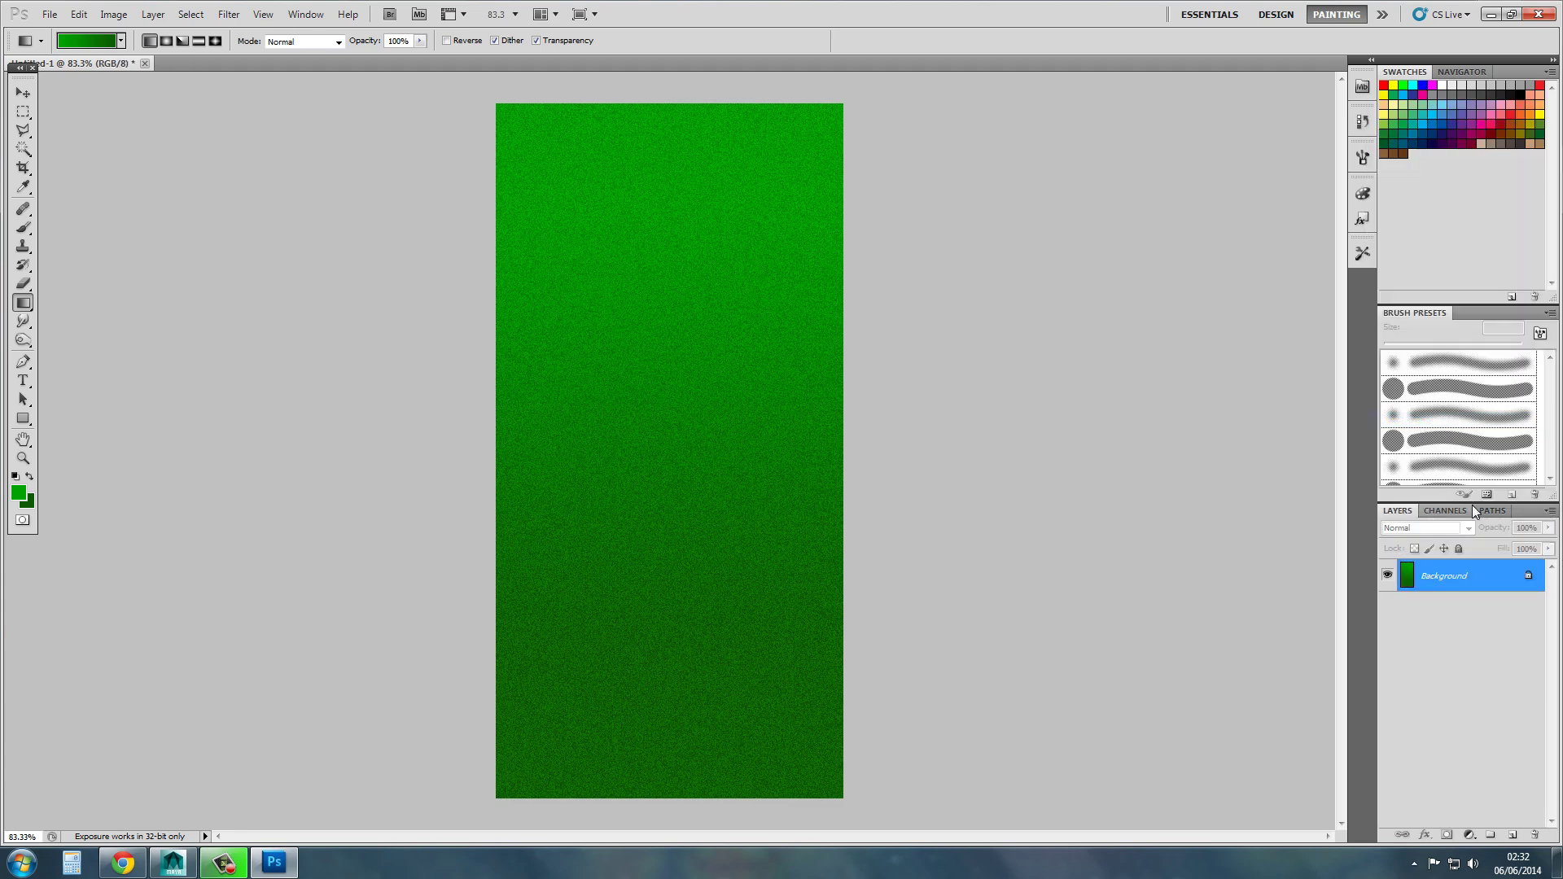
pyautogui.click(1444, 509)
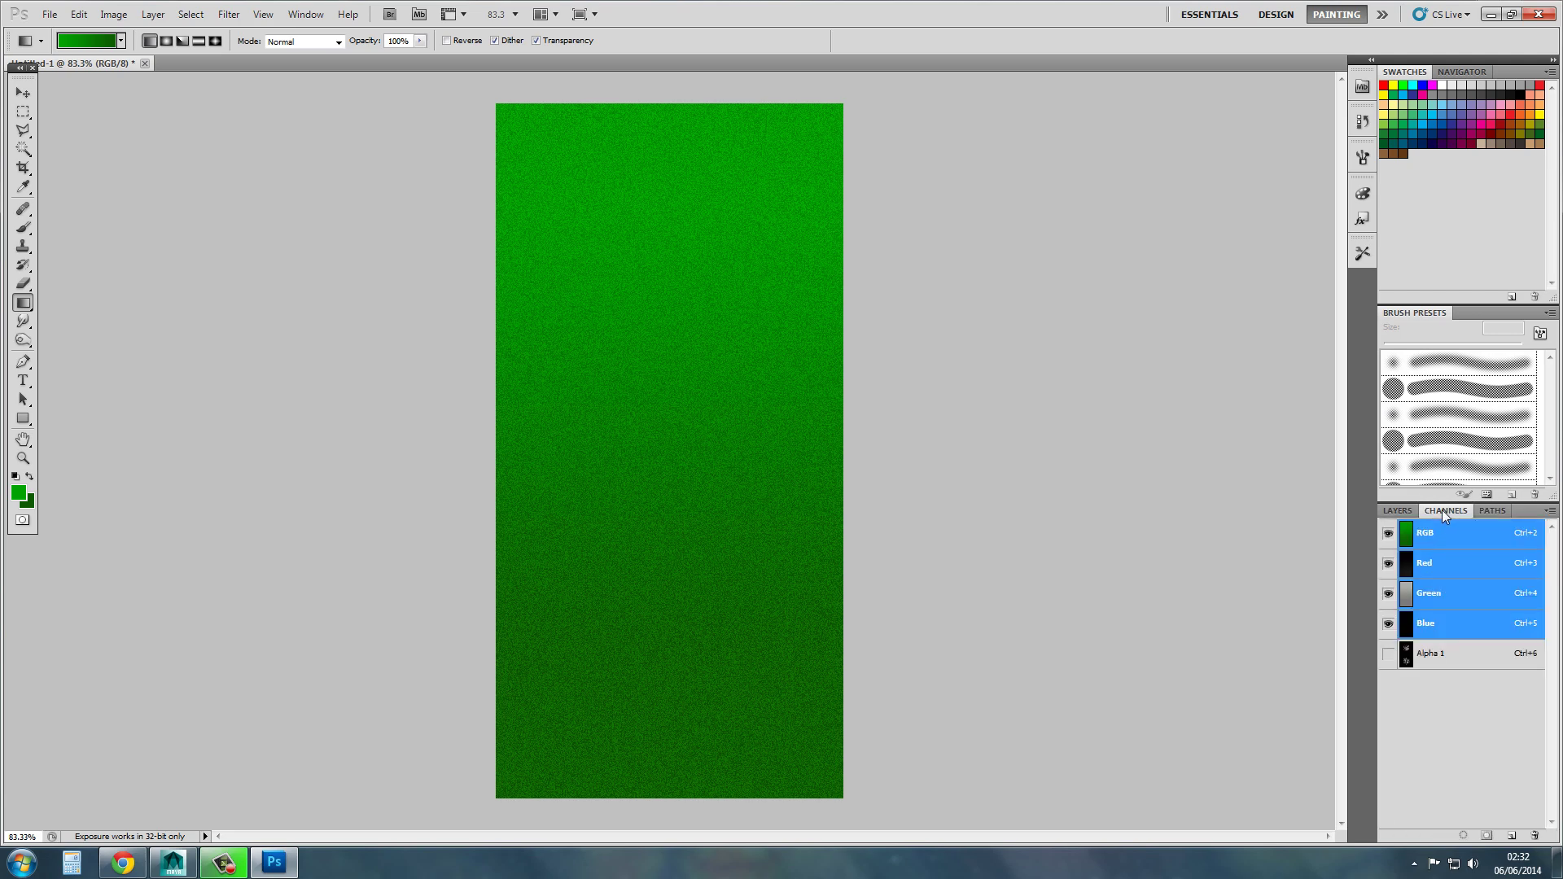
pyautogui.click(1411, 511)
pyautogui.click(51, 13)
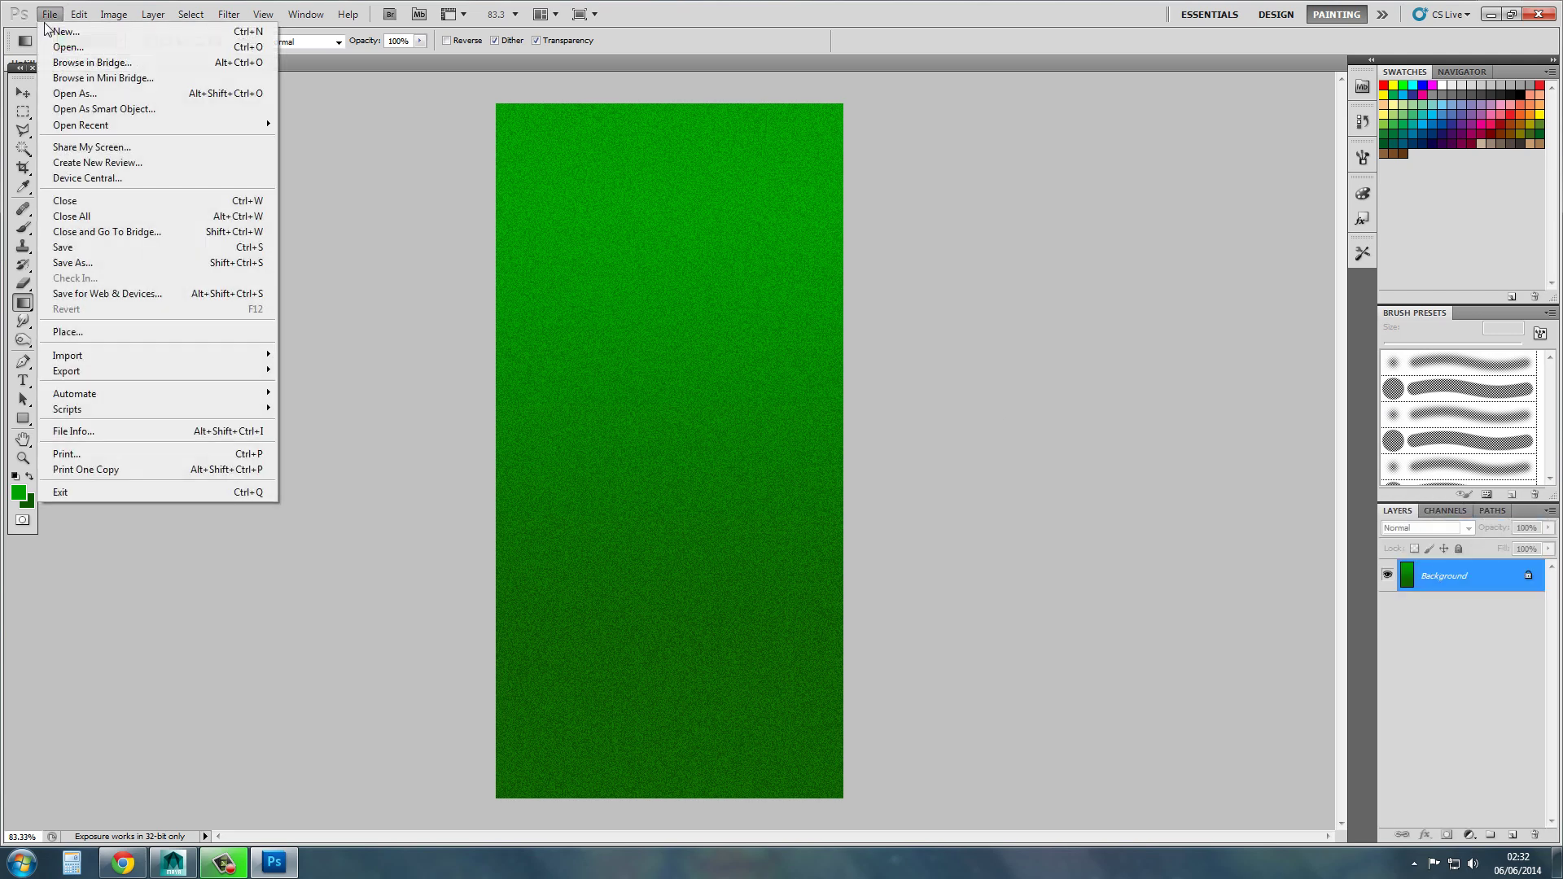
# - Resize the image to 256 × 512 pixels and bring up Save As for the Targa file
pyautogui.click(115, 263)
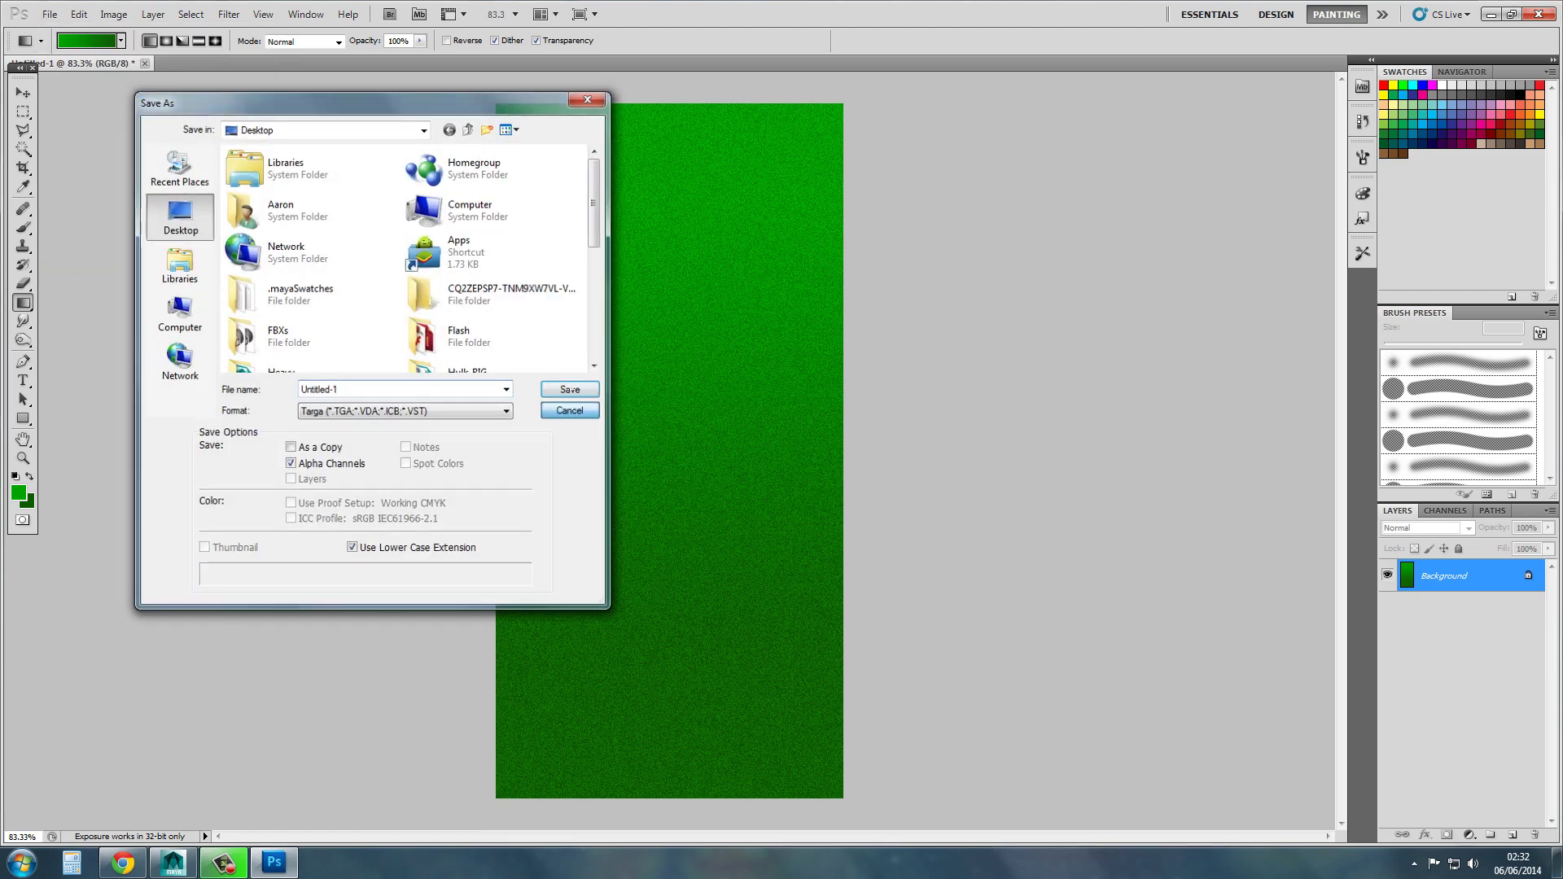
pyautogui.click(571, 411)
pyautogui.click(114, 15)
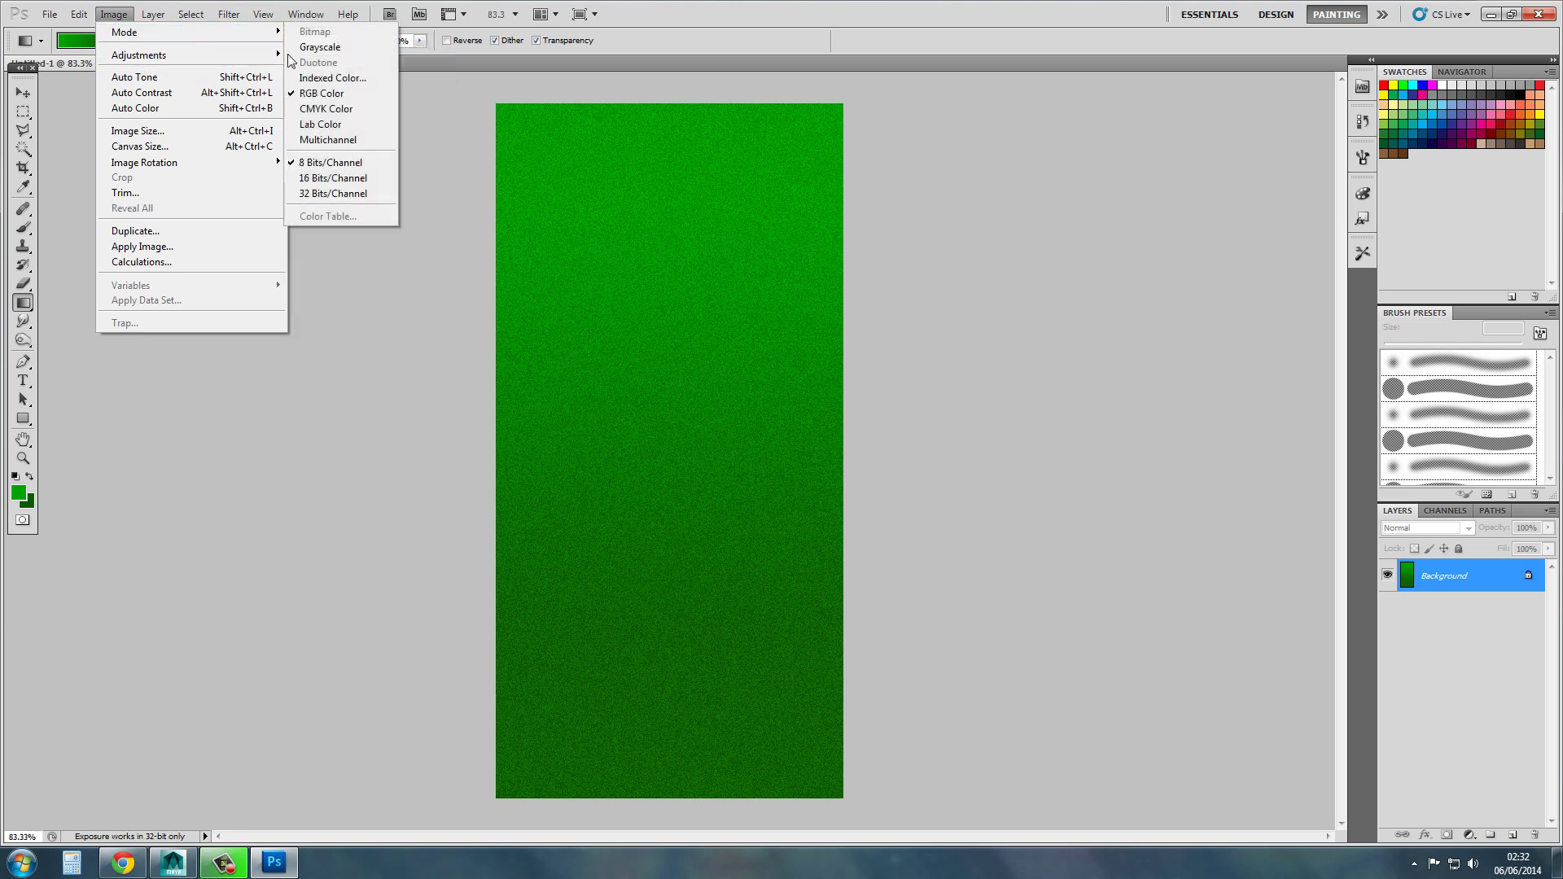
pyautogui.click(204, 132)
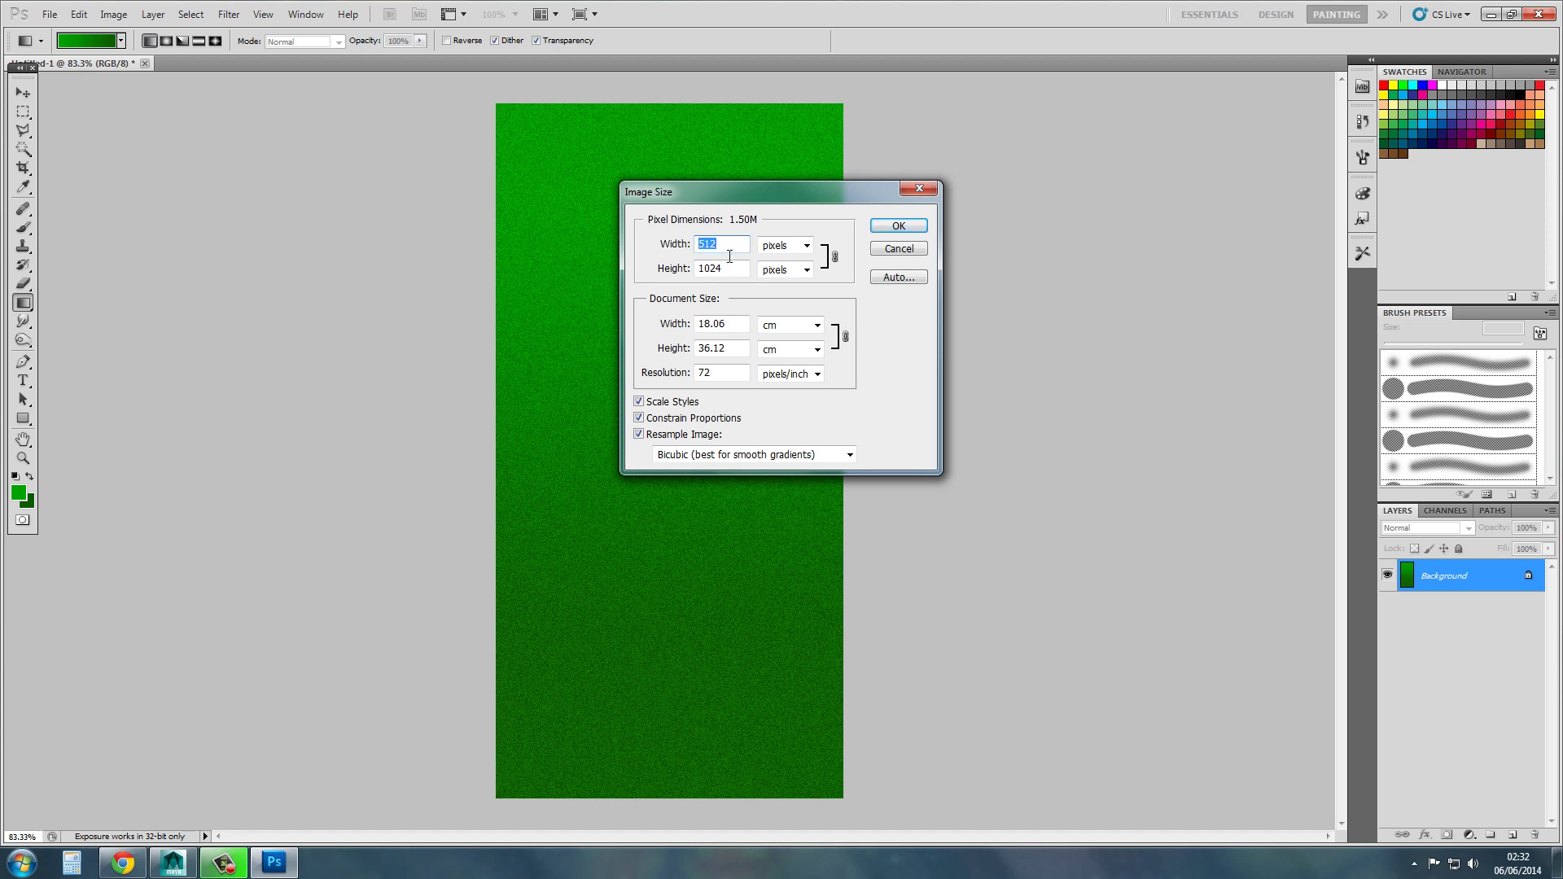
pyautogui.write('256')
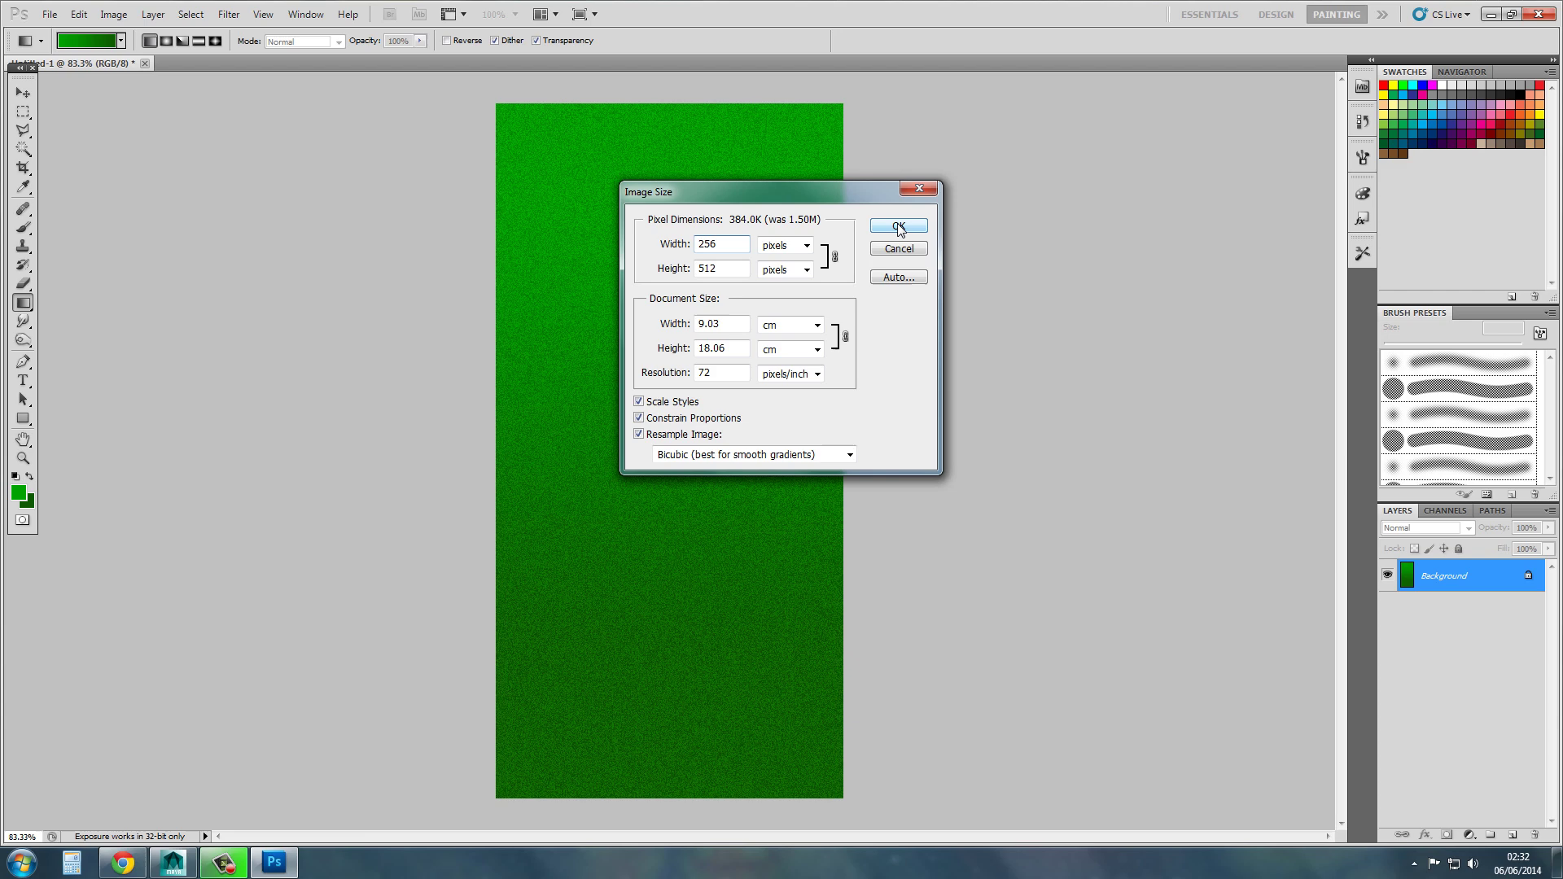
pyautogui.click(899, 226)
pyautogui.click(50, 14)
pyautogui.click(119, 262)
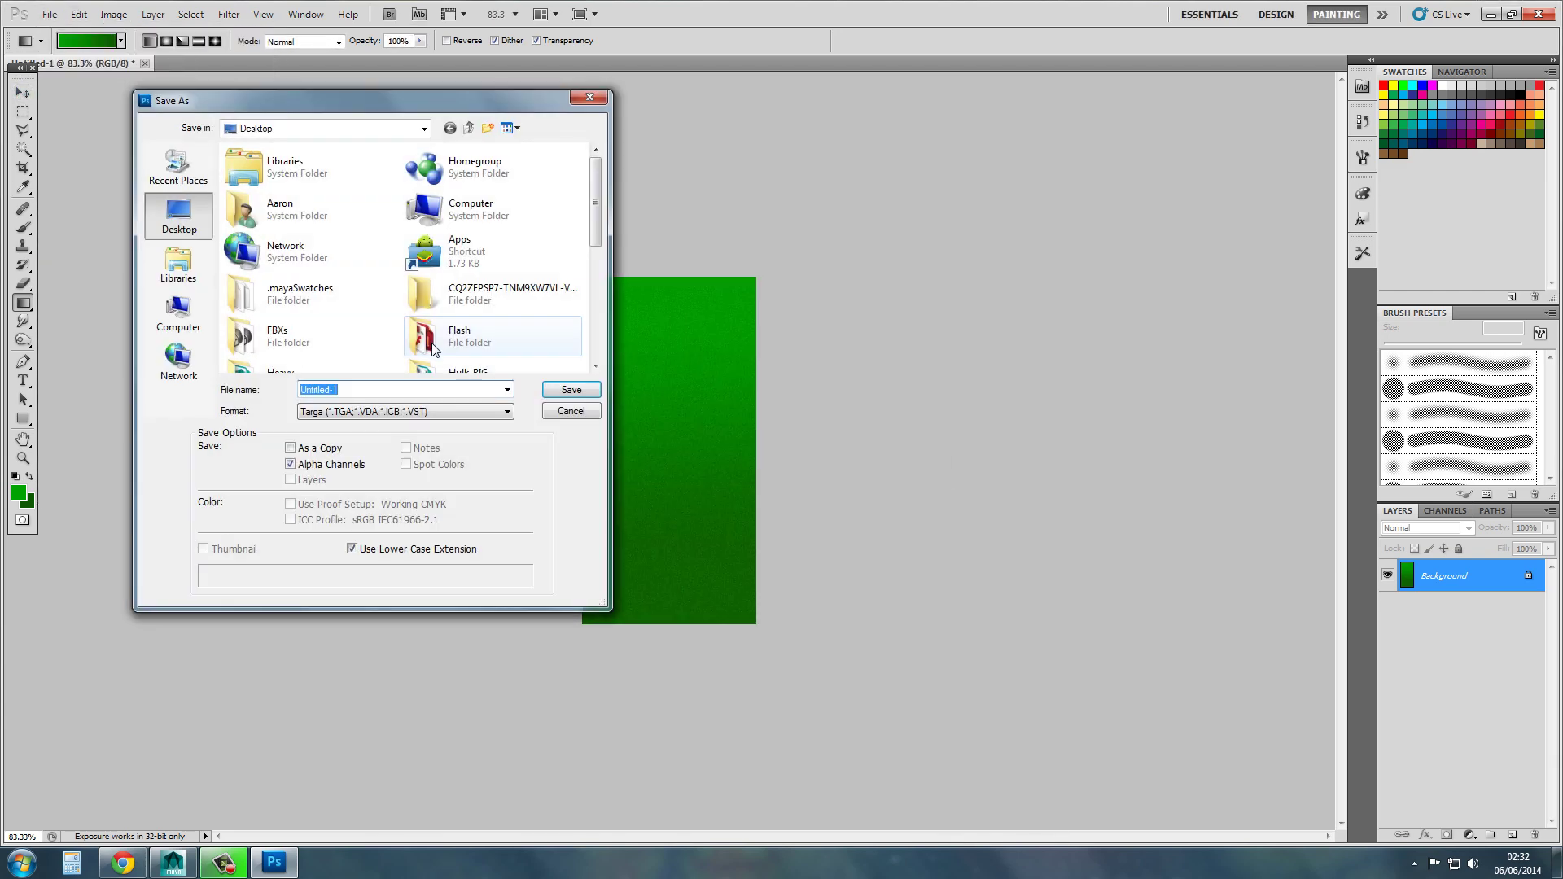
# - Save the file as LowPolyGrass in Targa format, bringing up 32 bits/pixel Targa Options
pyautogui.write('LowPolyG')
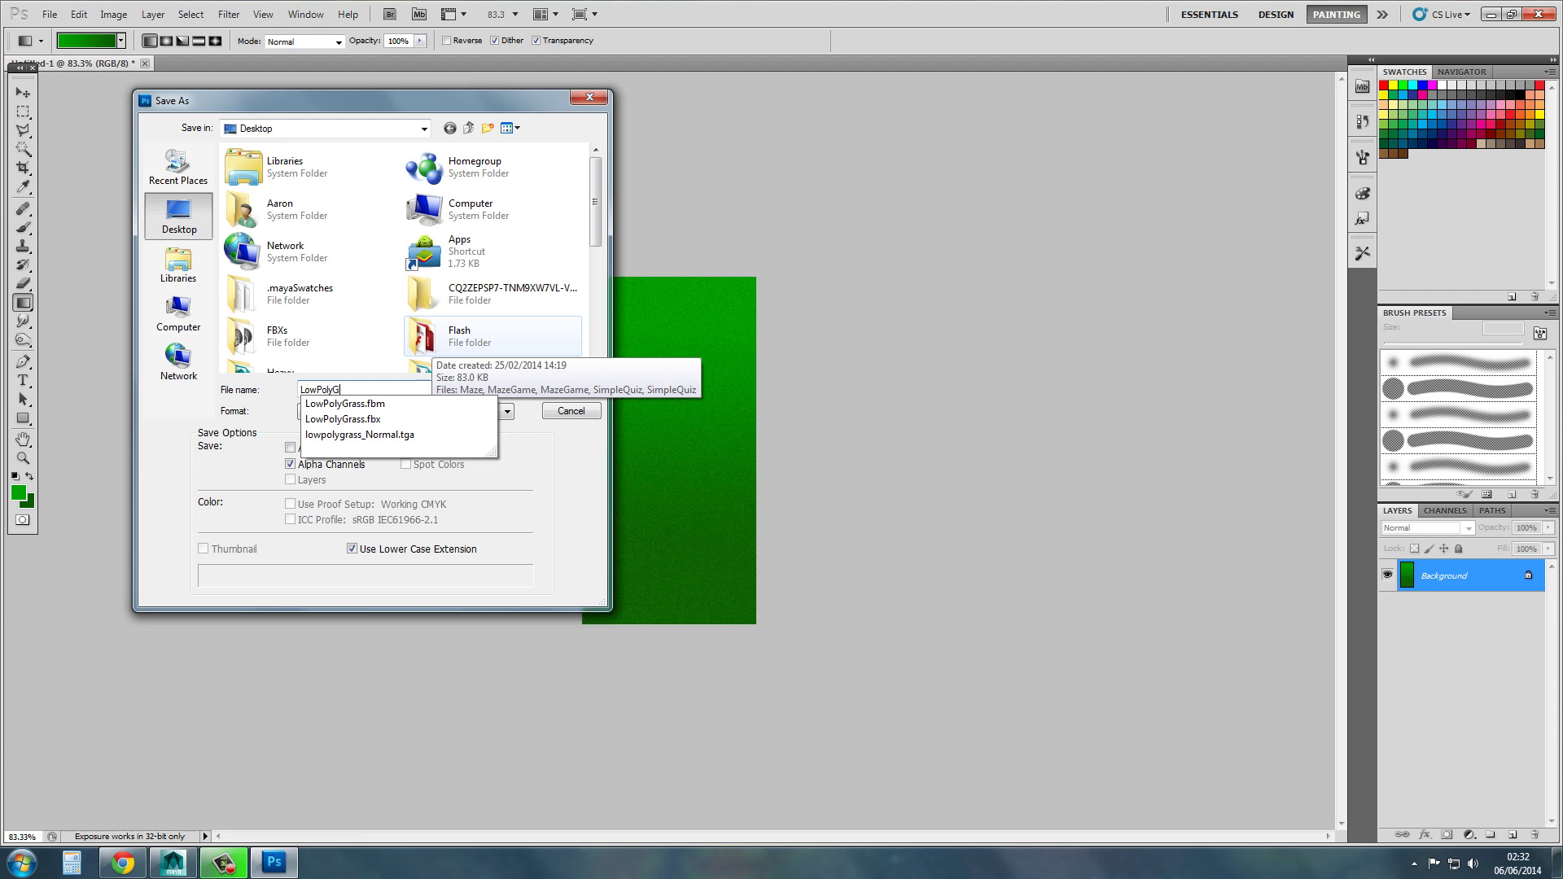
pyautogui.write('rass')
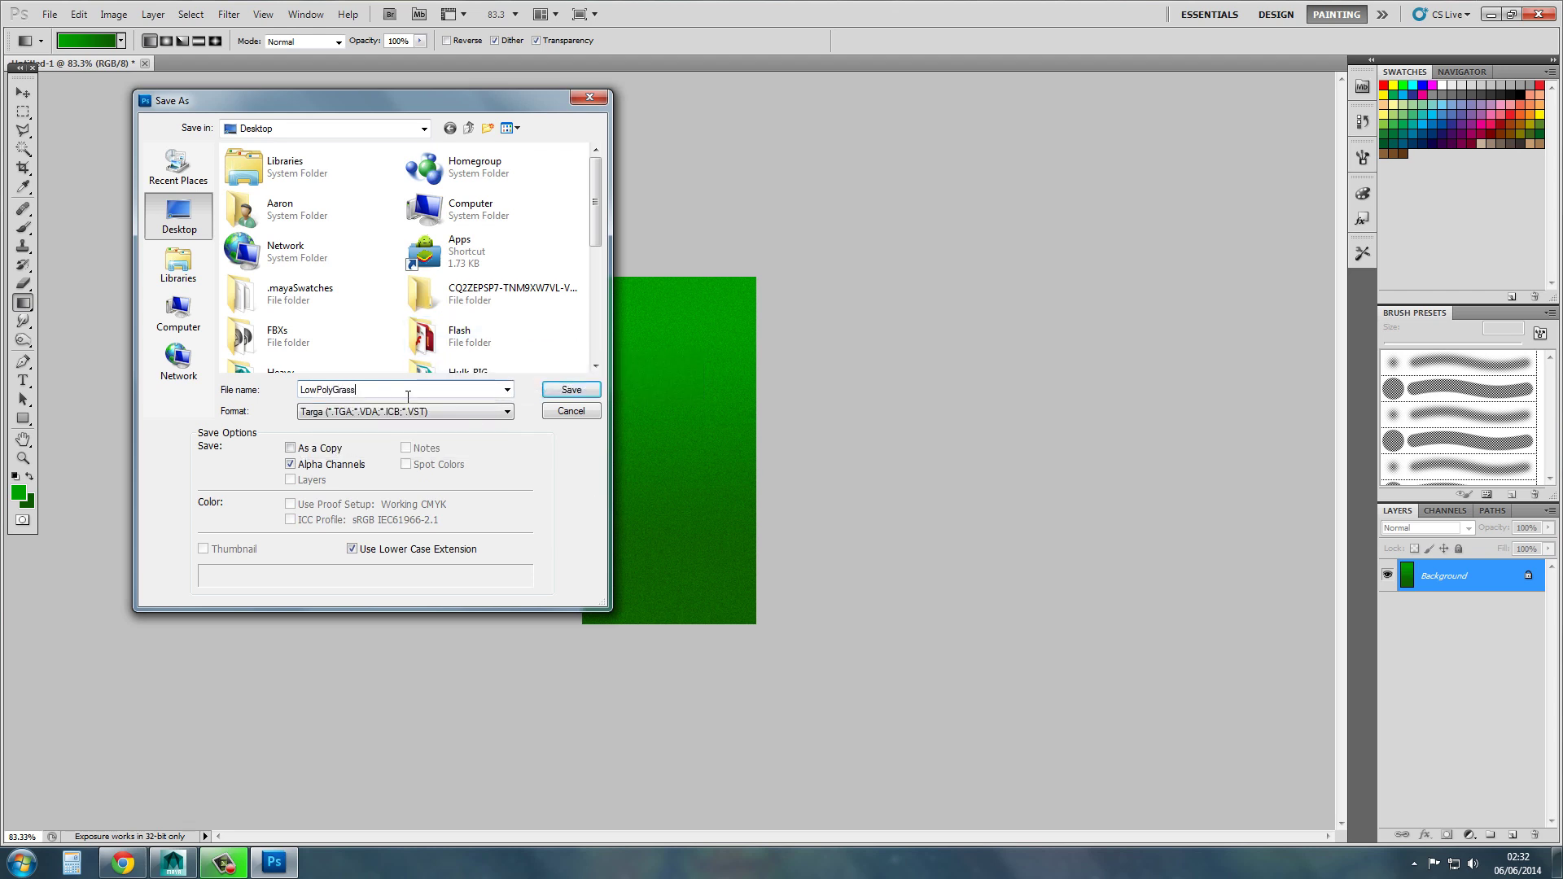
pyautogui.click(403, 411)
pyautogui.click(352, 617)
pyautogui.click(555, 388)
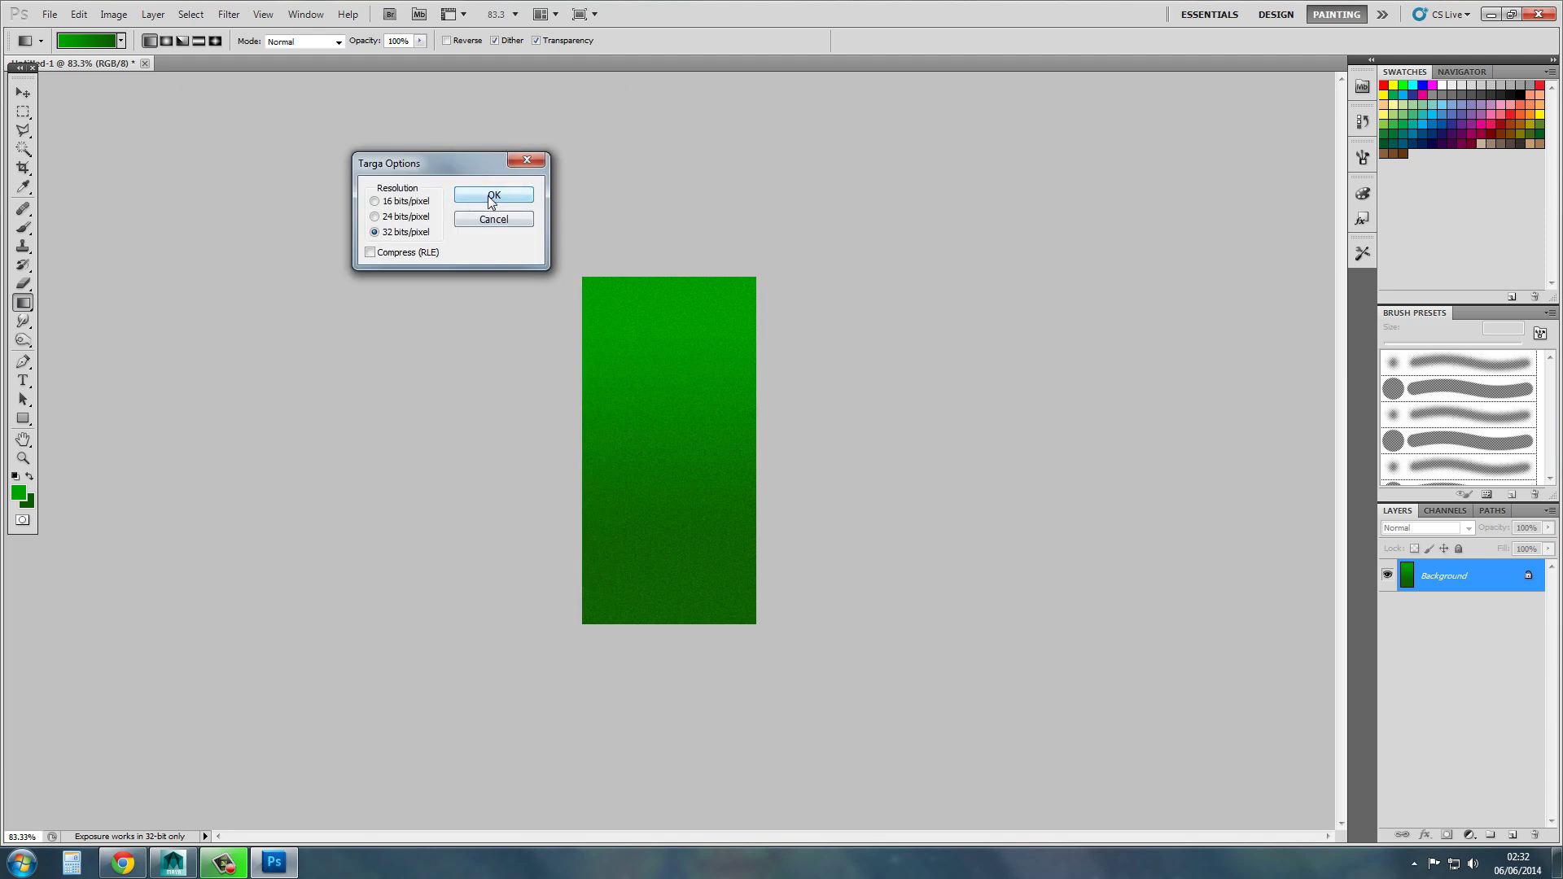